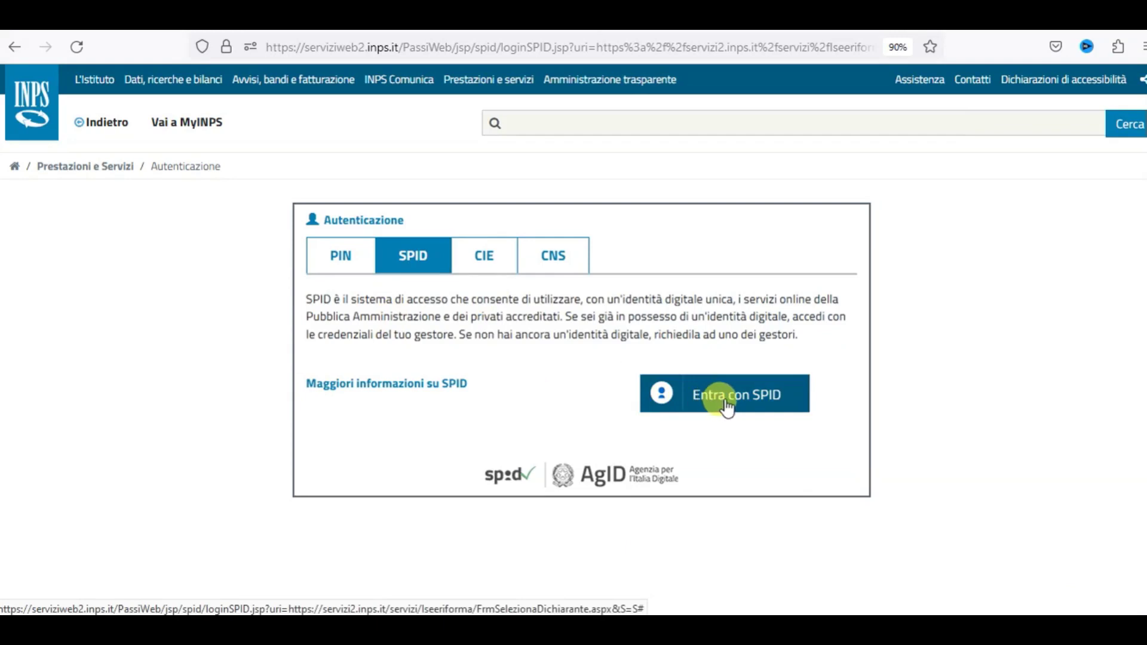
# Step: Sign in to the INPS service with SPID, using Aruba as the identity provider
pyautogui.click(728, 407)
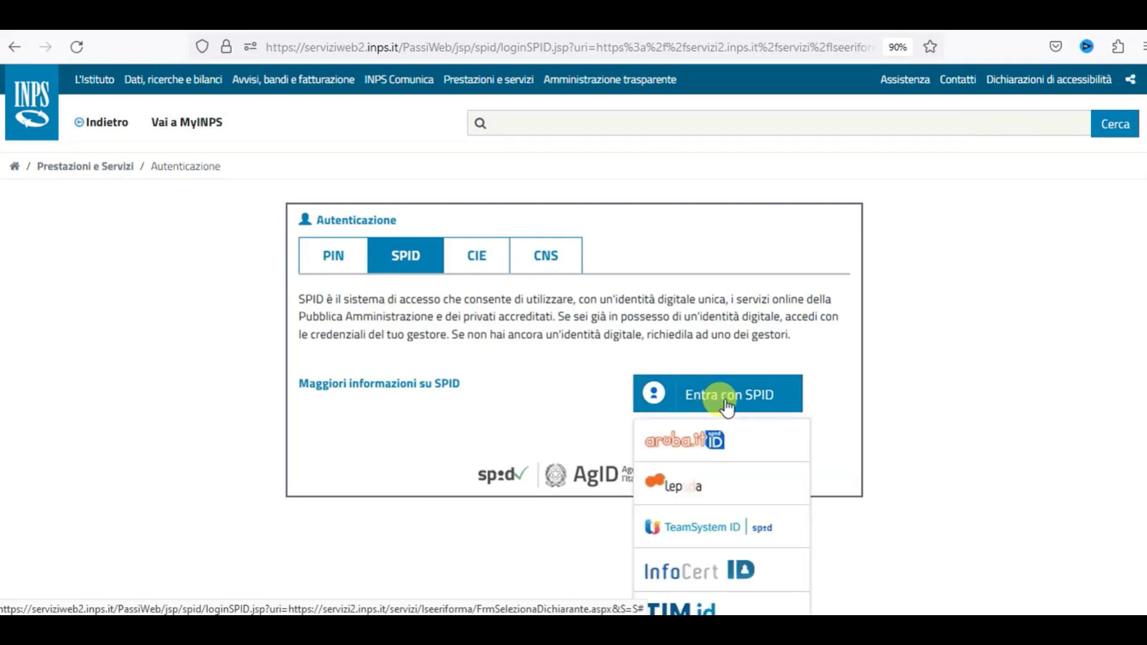
pyautogui.click(720, 452)
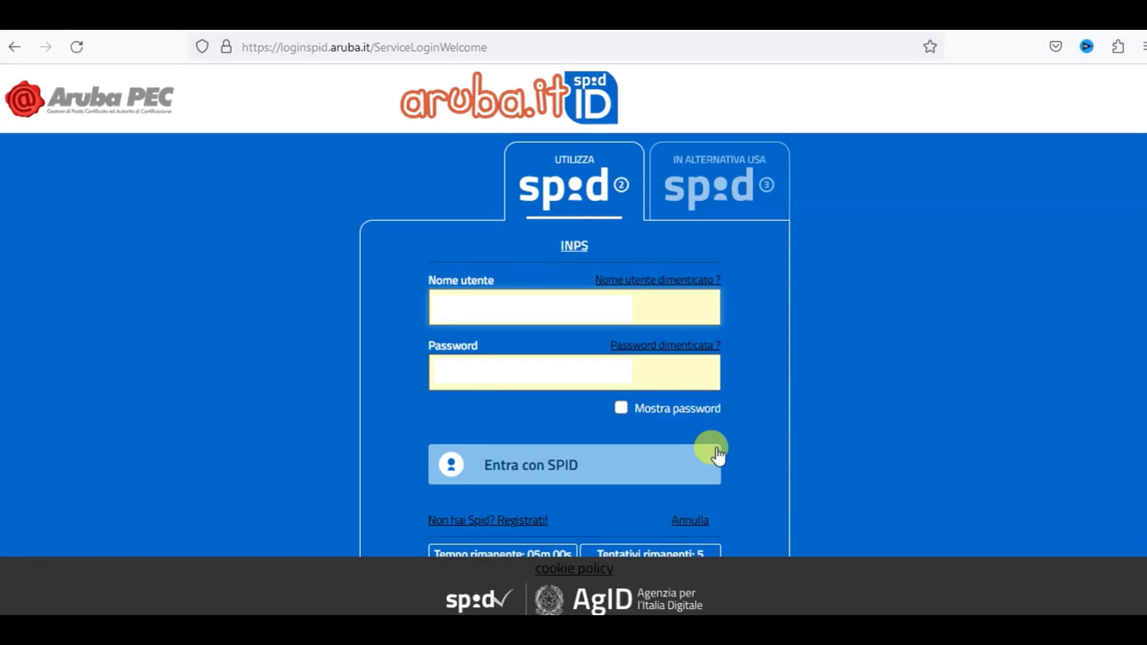
pyautogui.click(568, 470)
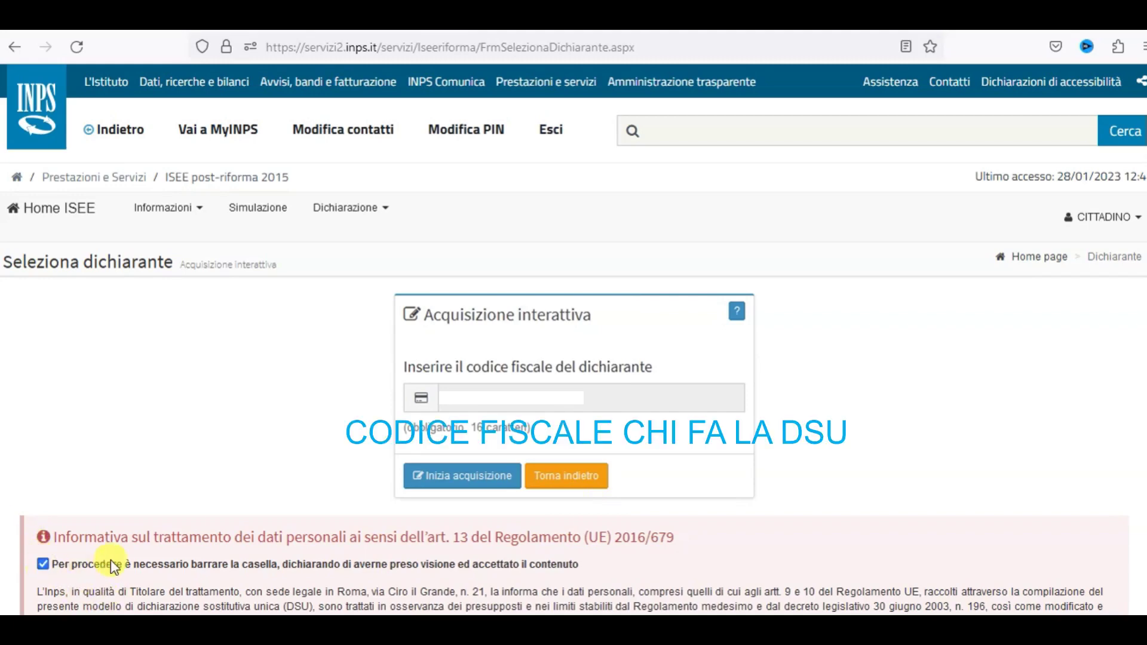
# Step: Start the interactive acquisition for the declarant and choose to compile the DSU Integrale
pyautogui.click(468, 481)
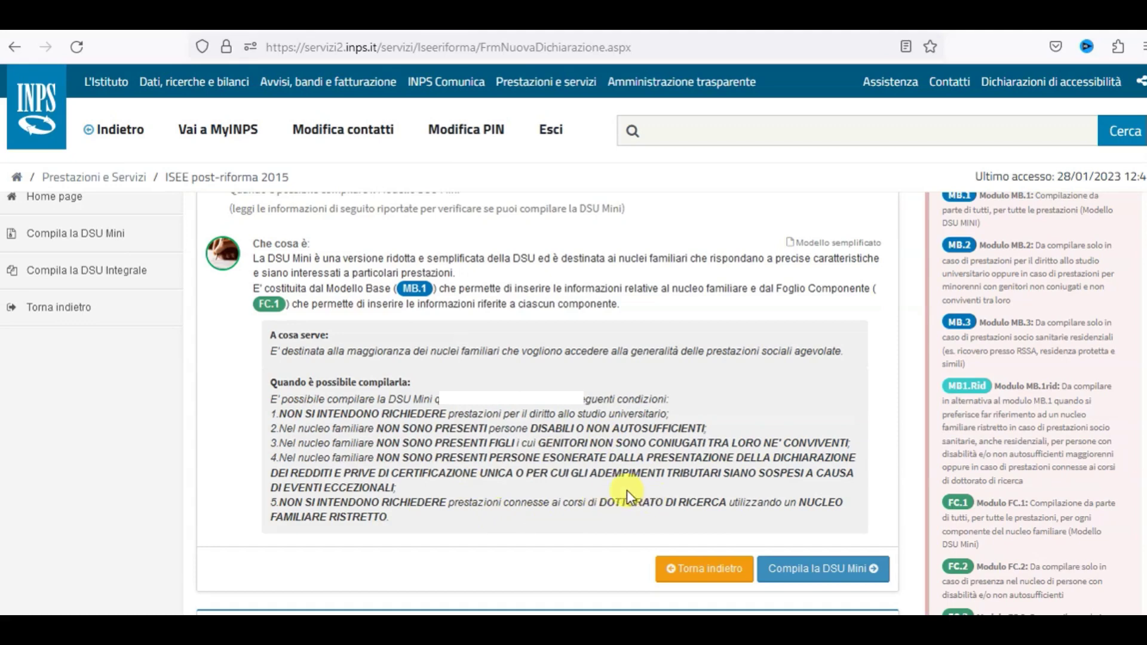
pyautogui.scroll(-2, 740, 514)
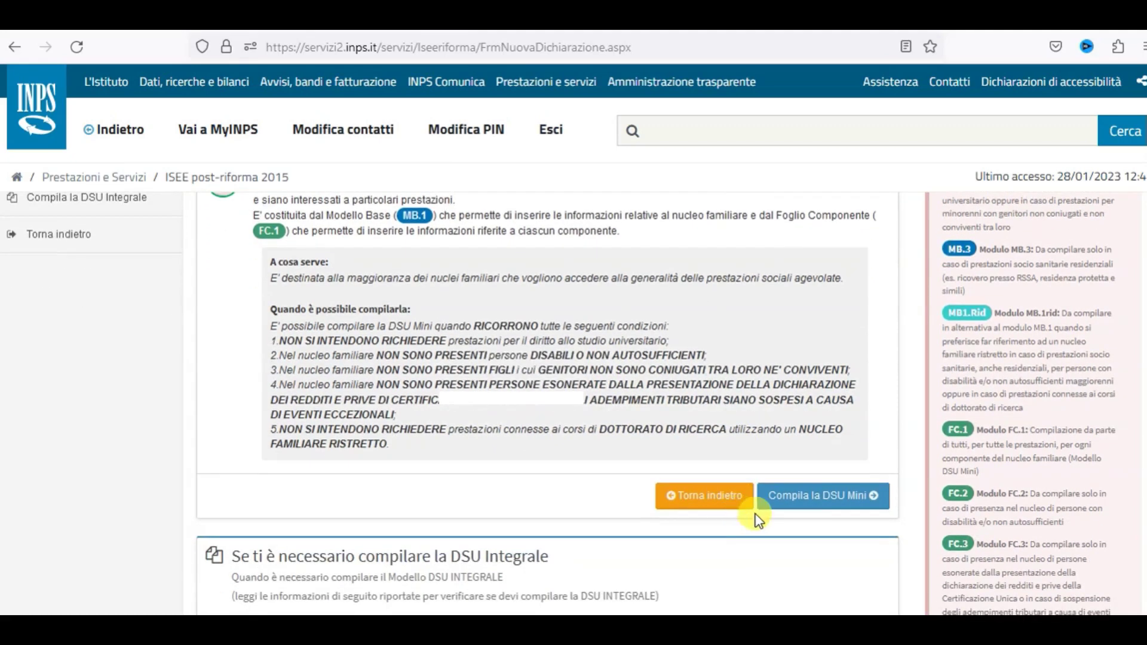
pyautogui.scroll(-5, 803, 514)
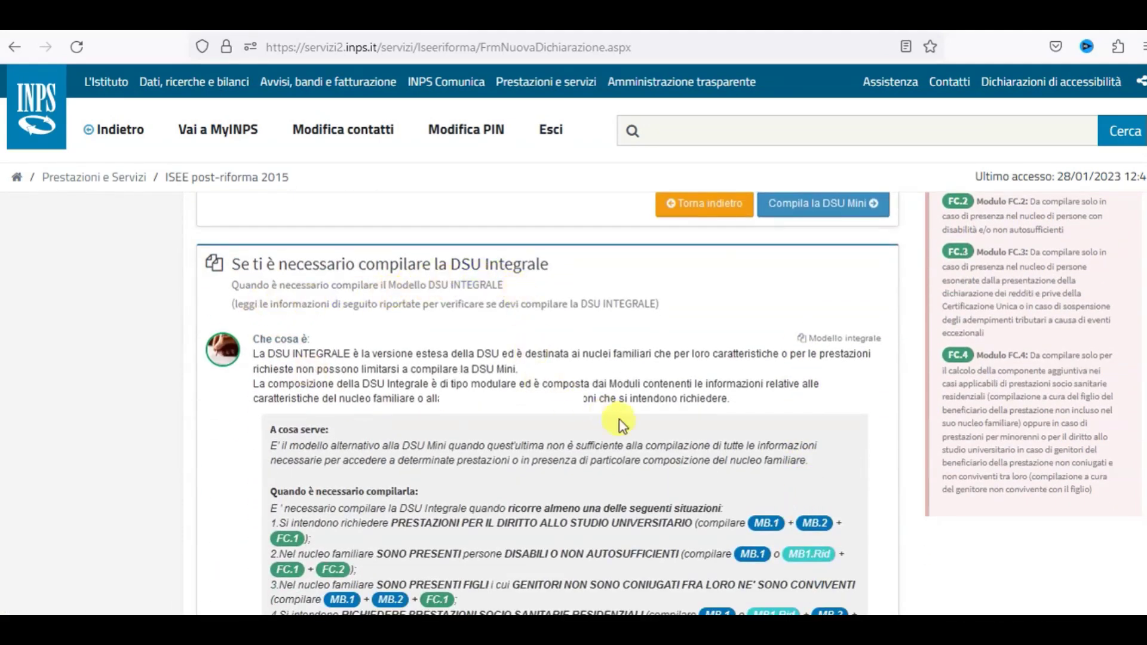
pyautogui.scroll(-1, 639, 436)
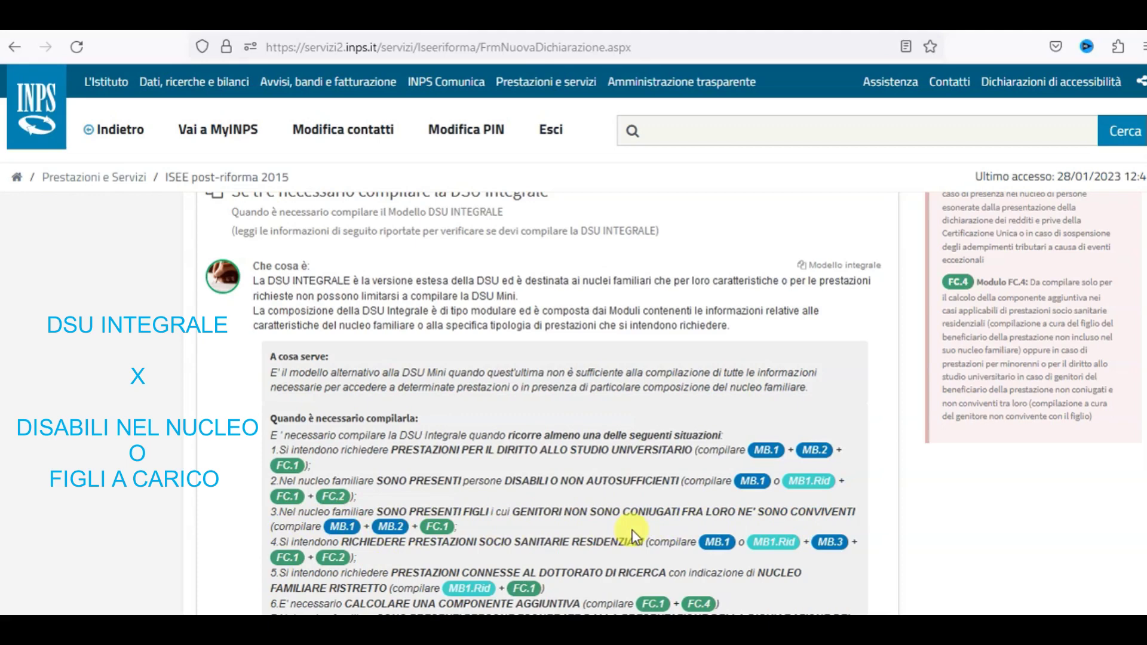
pyautogui.scroll(-2, 633, 532)
pyautogui.scroll(-2, 622, 526)
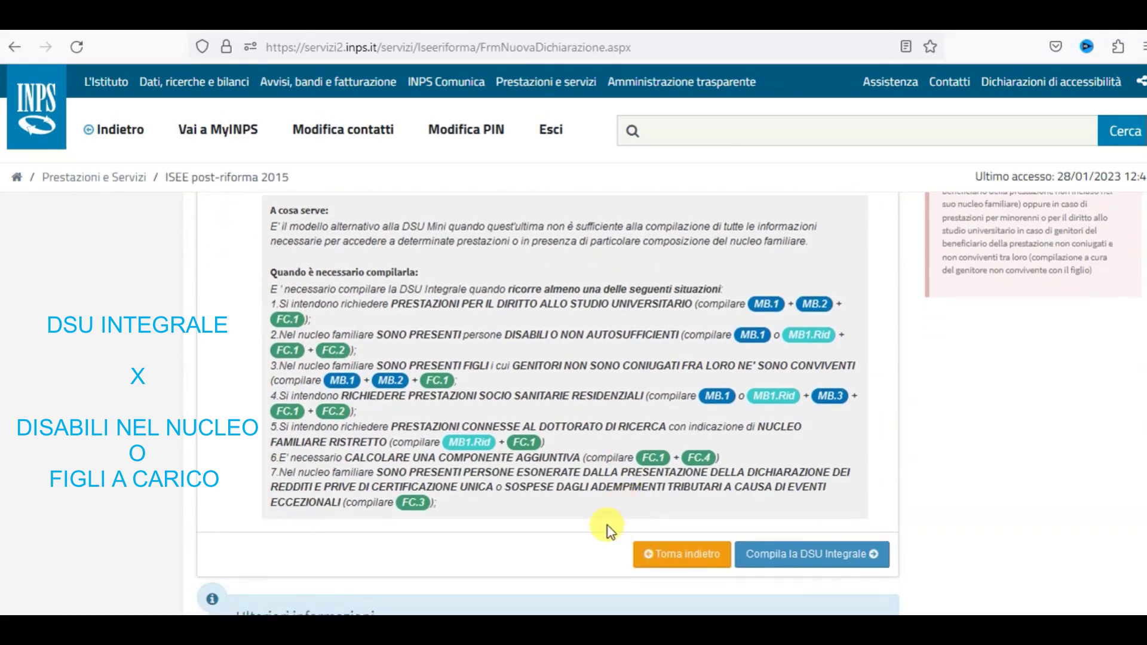
pyautogui.click(801, 566)
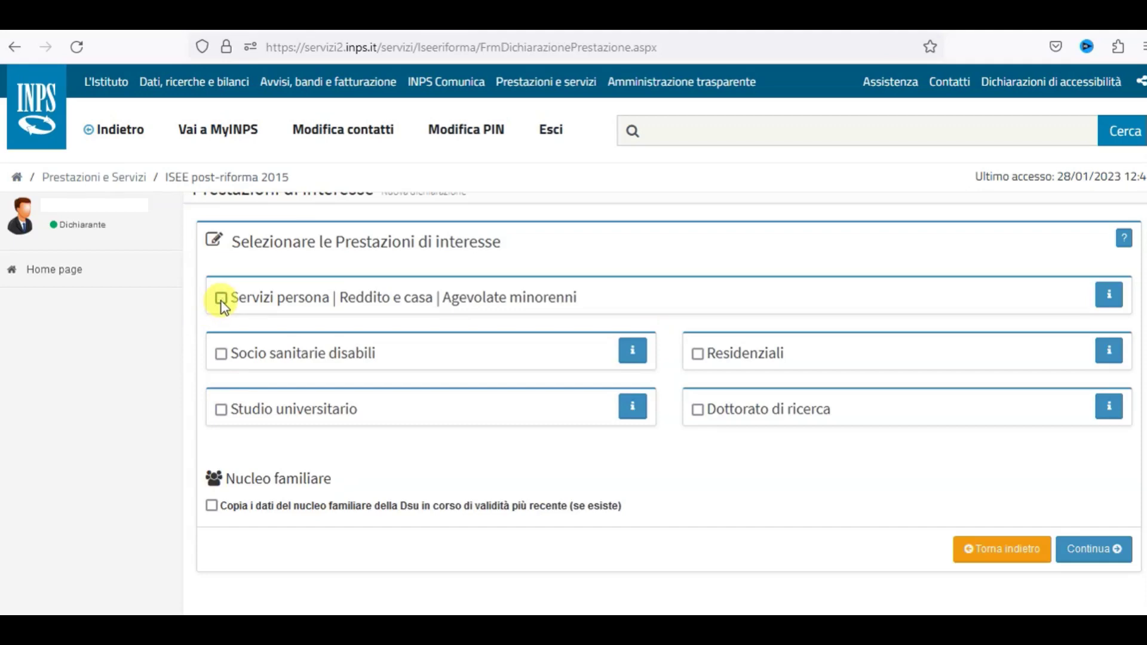
# Step: Select "Servizi persona | Reddito e casa | Agevolate minorenni" and "Socio sanitarie disabili" as benefits of interest and continue
pyautogui.click(221, 299)
pyautogui.click(221, 353)
pyautogui.click(1094, 562)
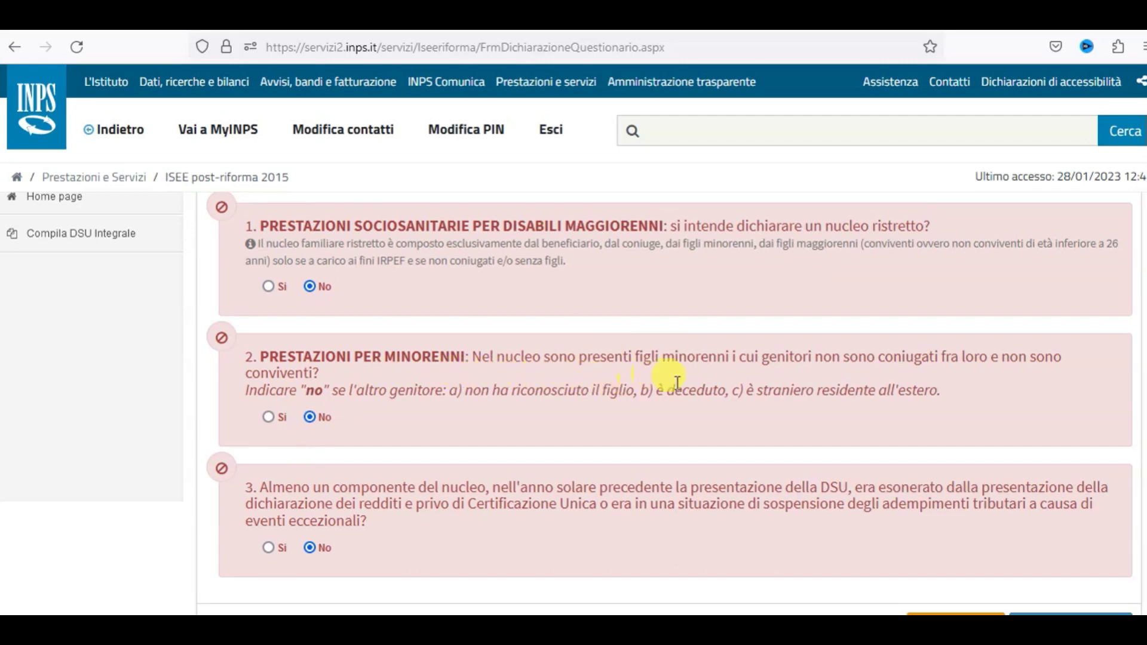
# Step: Answer Sì to question 2 about minor children of unmarried, non-cohabiting parents, and proceed to compiling the declaration
pyautogui.click(269, 417)
pyautogui.scroll(-2, 611, 560)
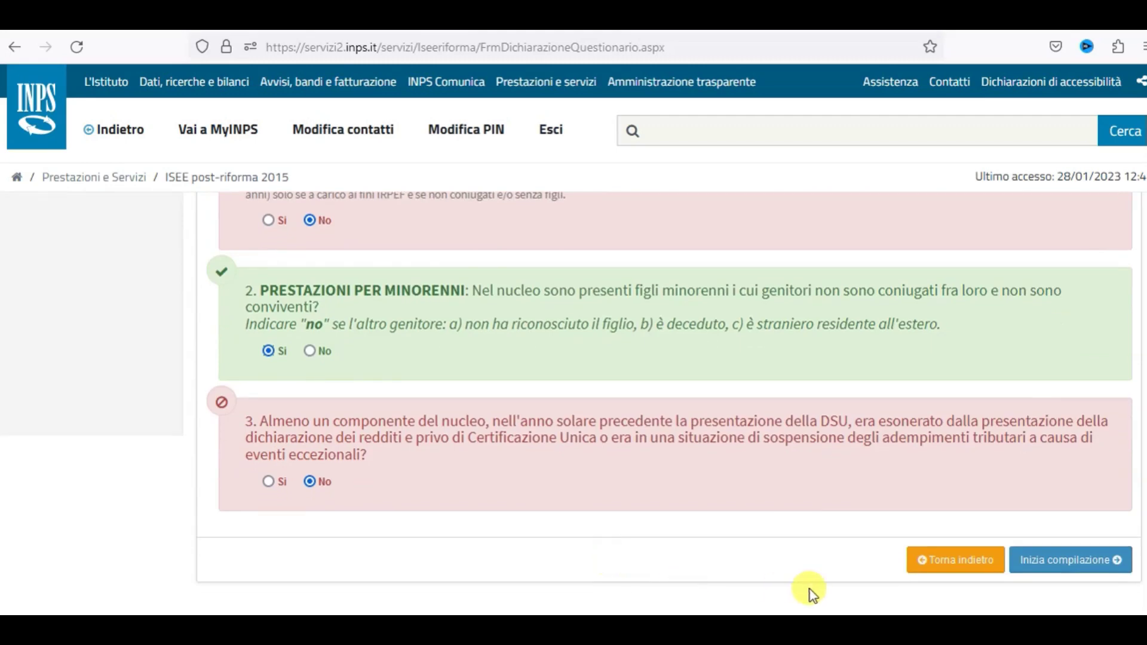
pyautogui.click(1056, 568)
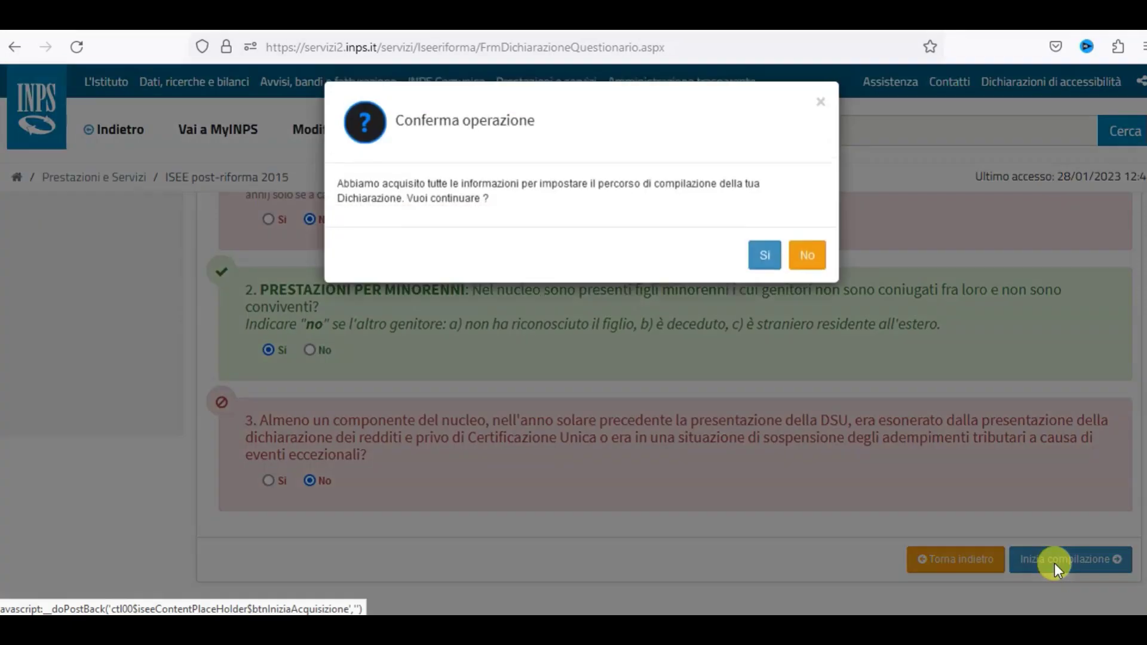
pyautogui.click(809, 278)
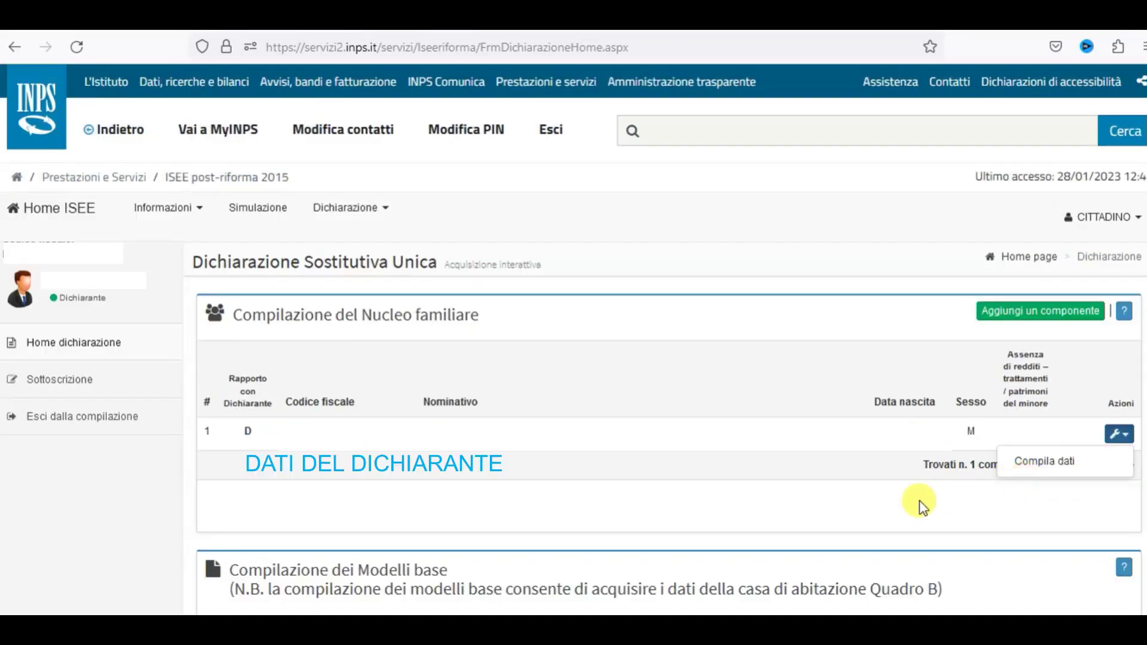
# Step: Start adding a household member, enter the child's surname and first name, and set the relationship to F - Figlio minorenne
pyautogui.click(923, 320)
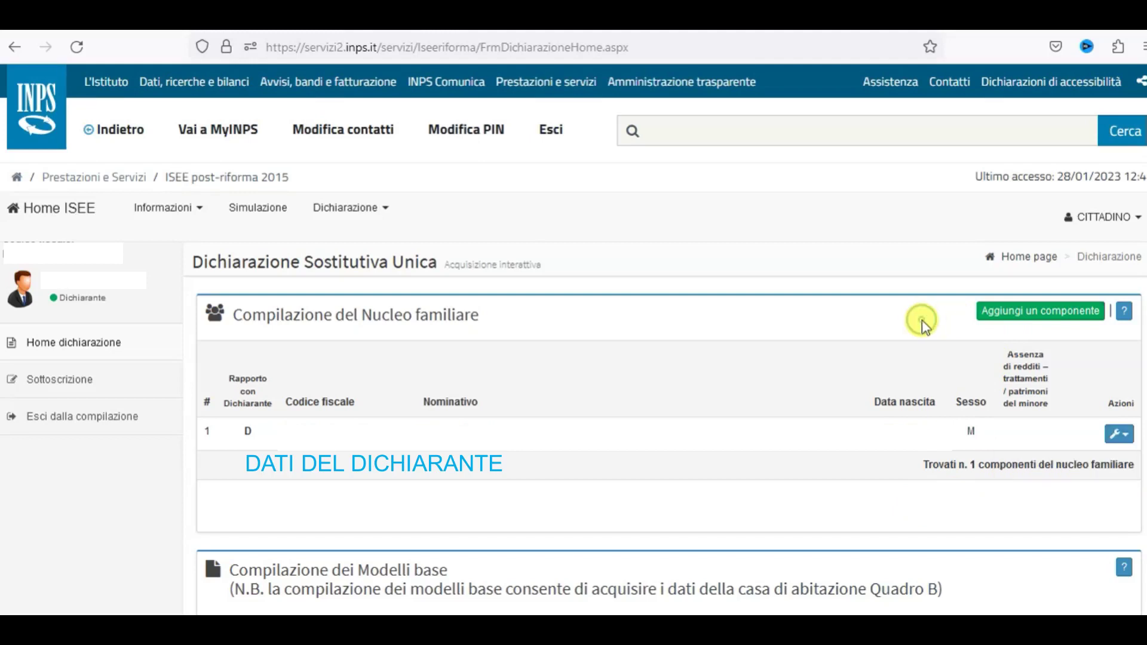
pyautogui.click(1024, 320)
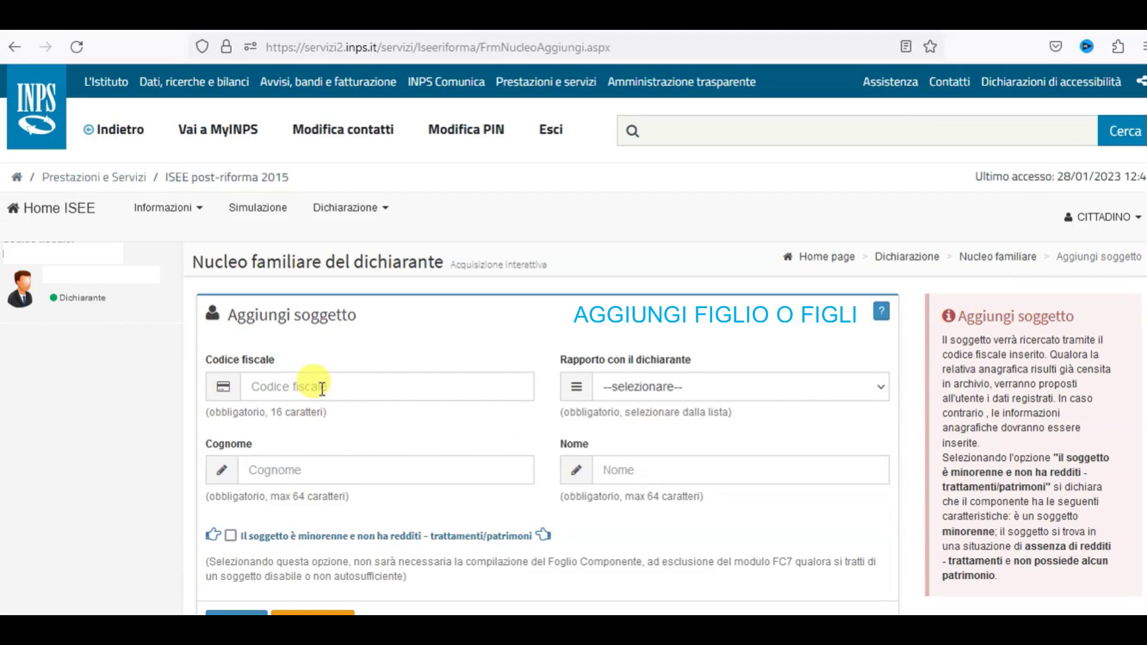
pyautogui.click(316, 476)
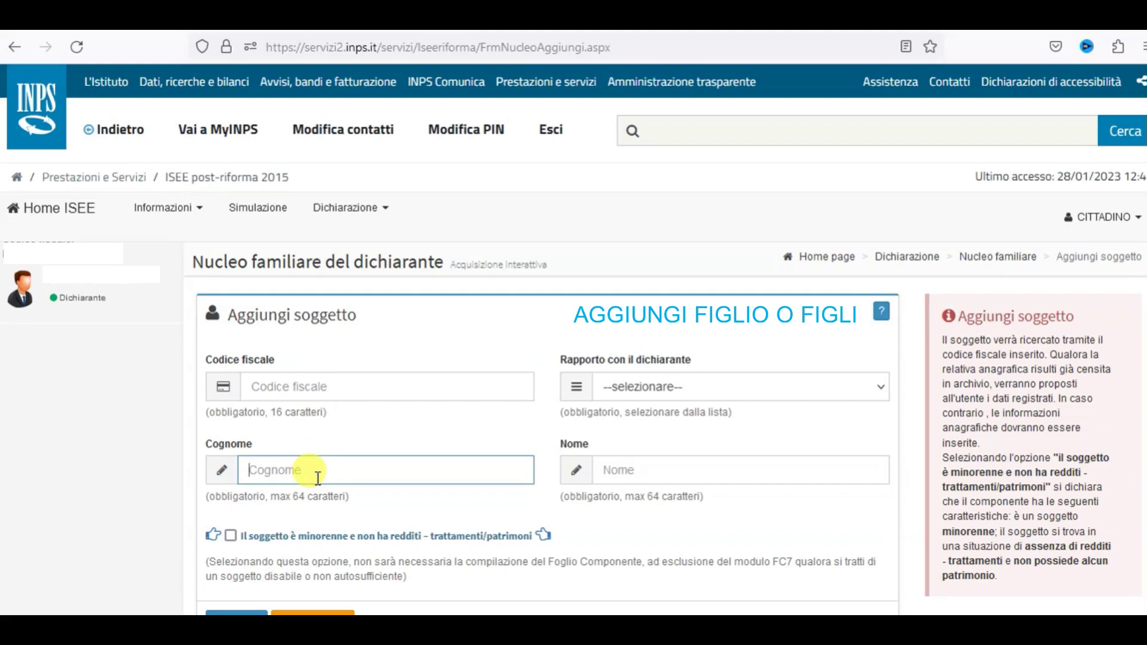
pyautogui.write('ROSSI')
pyautogui.click(626, 469)
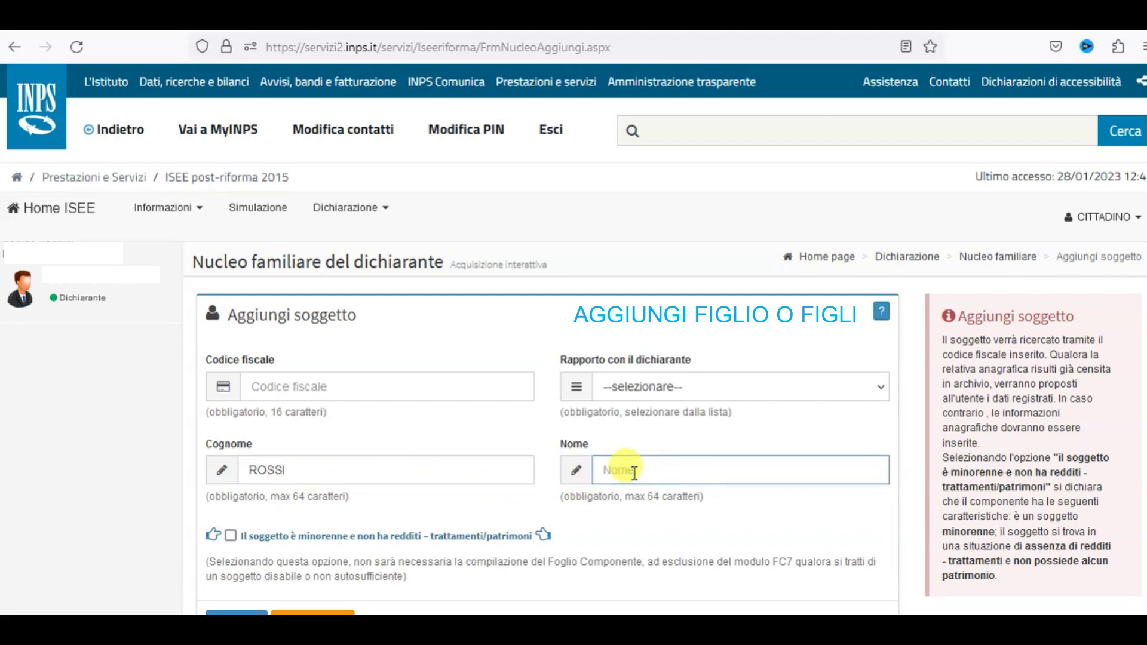
pyautogui.write('MARIO')
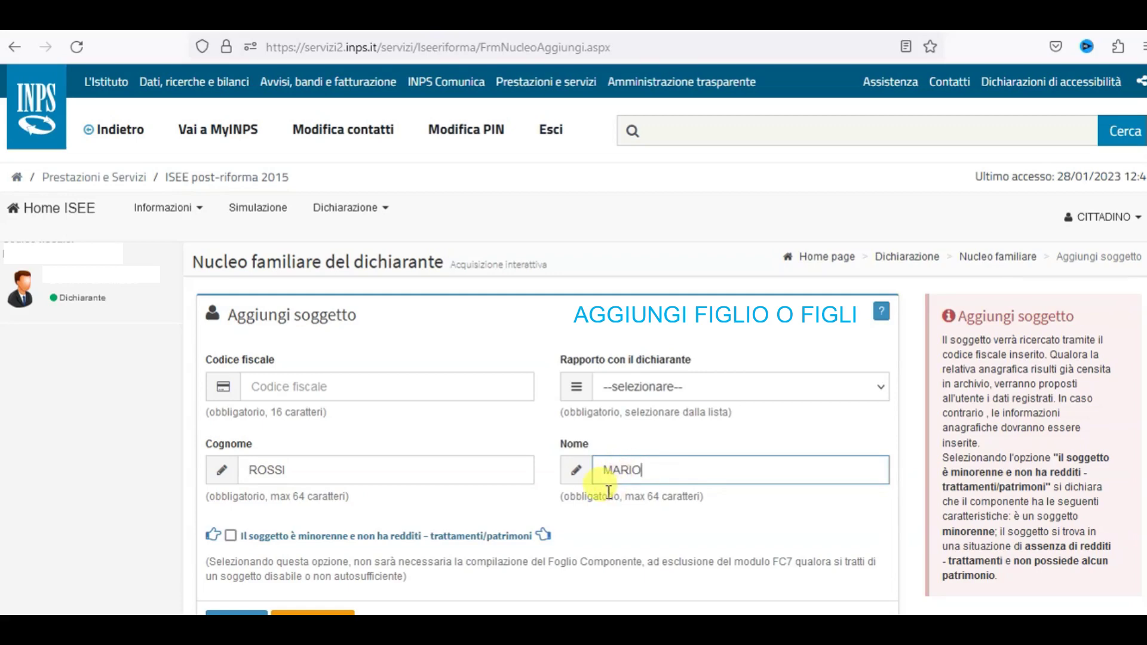
pyautogui.click(881, 387)
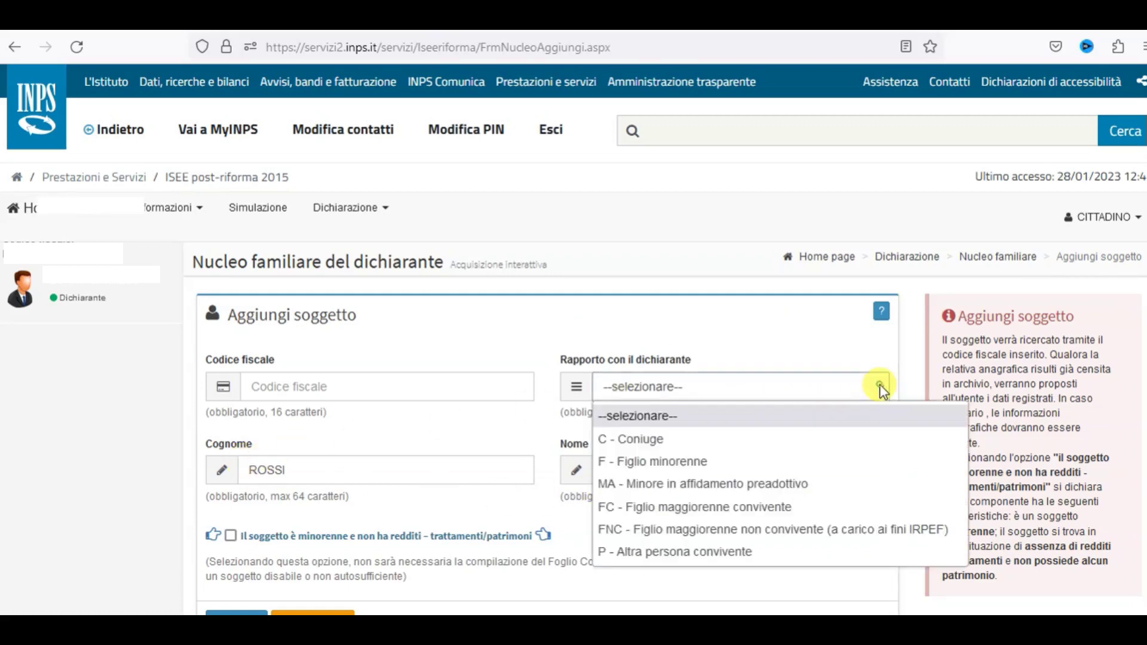
pyautogui.click(693, 464)
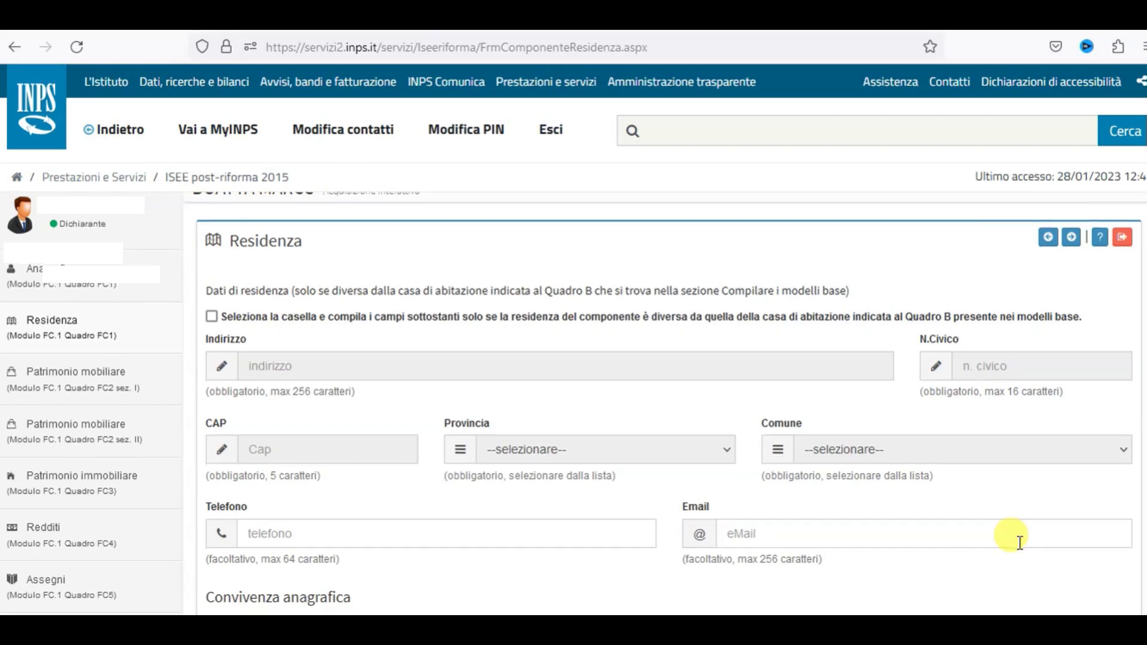
# Step: Set the occupation on the Residenza page to STUDNT - Studente, and save and move on to Patrimonio mobiliare
pyautogui.scroll(-1, 1020, 542)
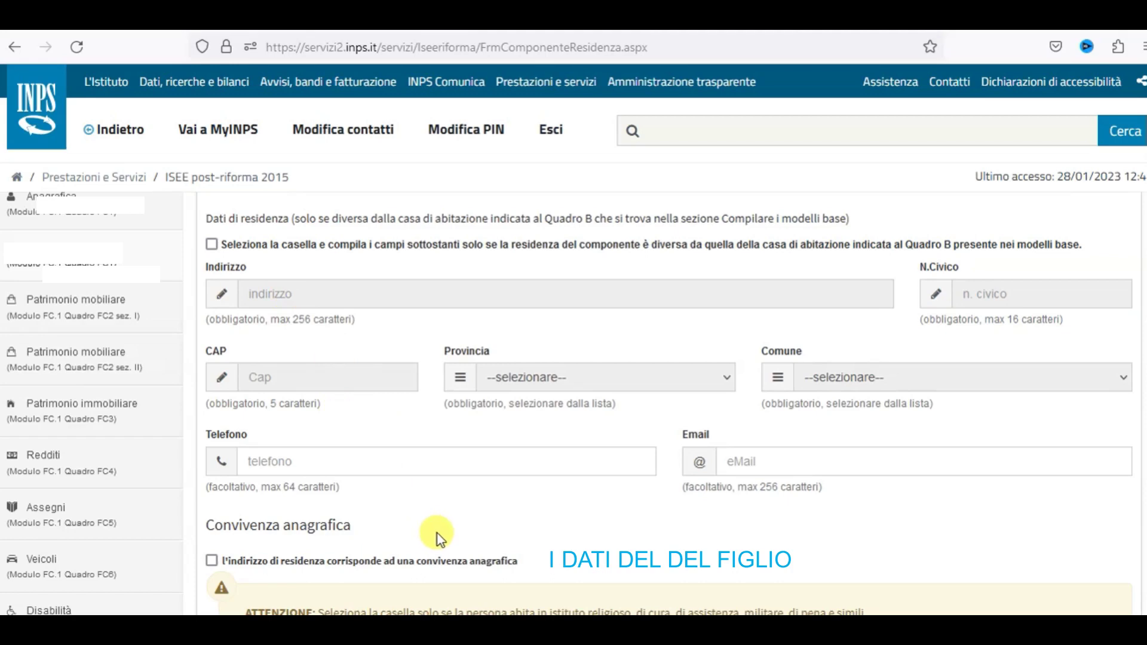
pyautogui.scroll(-2, 436, 536)
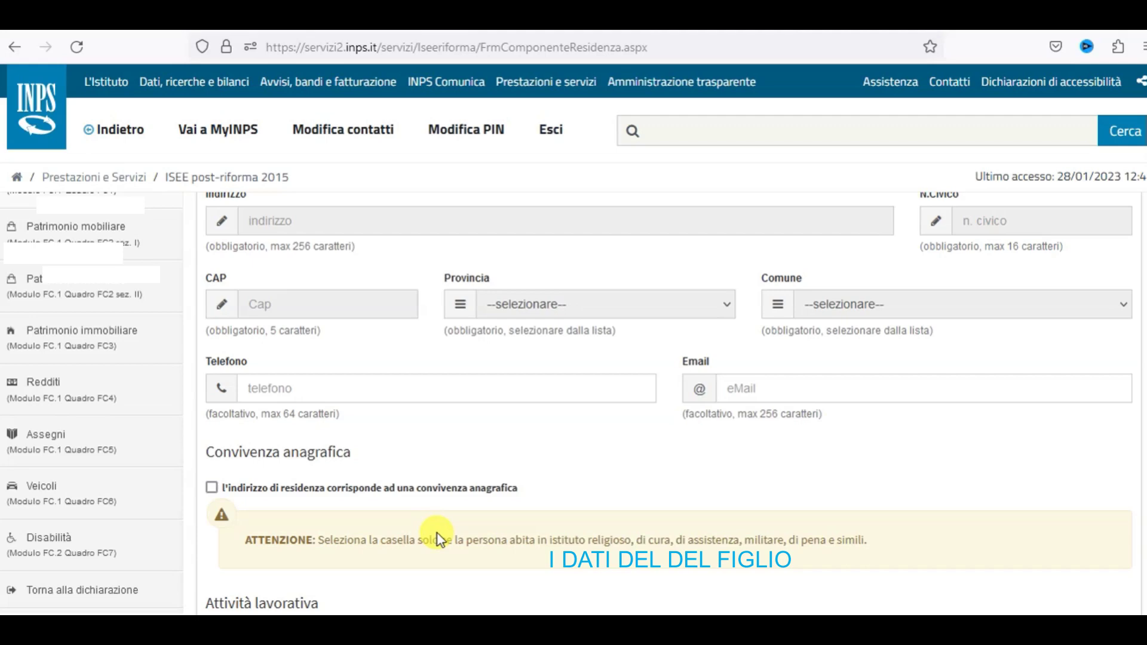
pyautogui.scroll(-5, 437, 534)
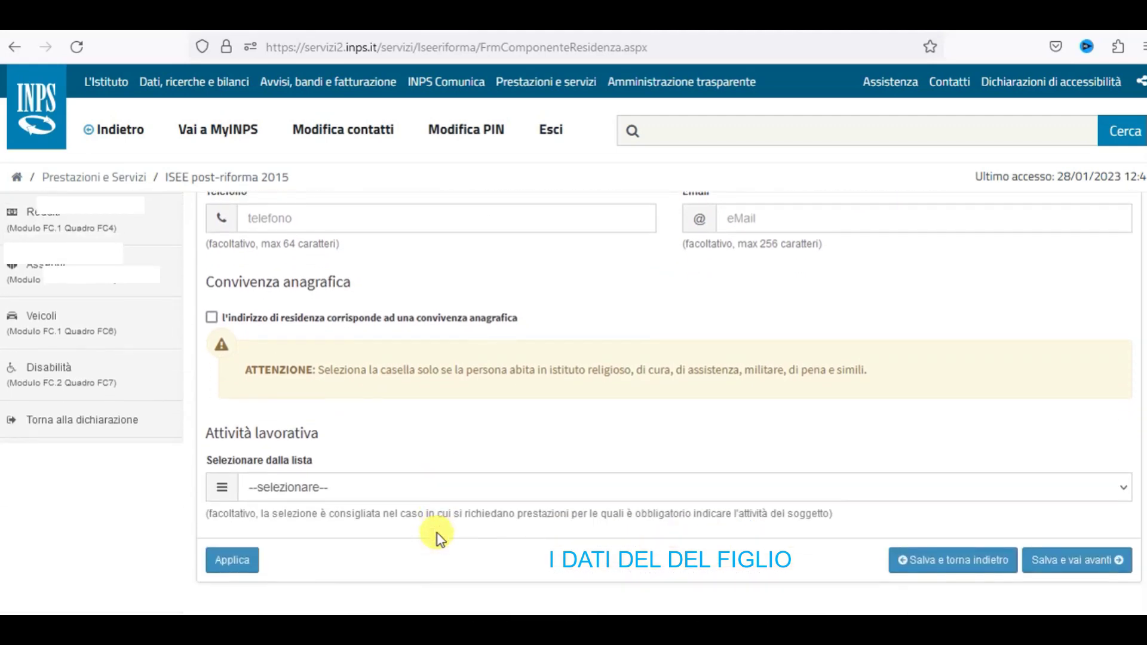
pyautogui.click(1123, 487)
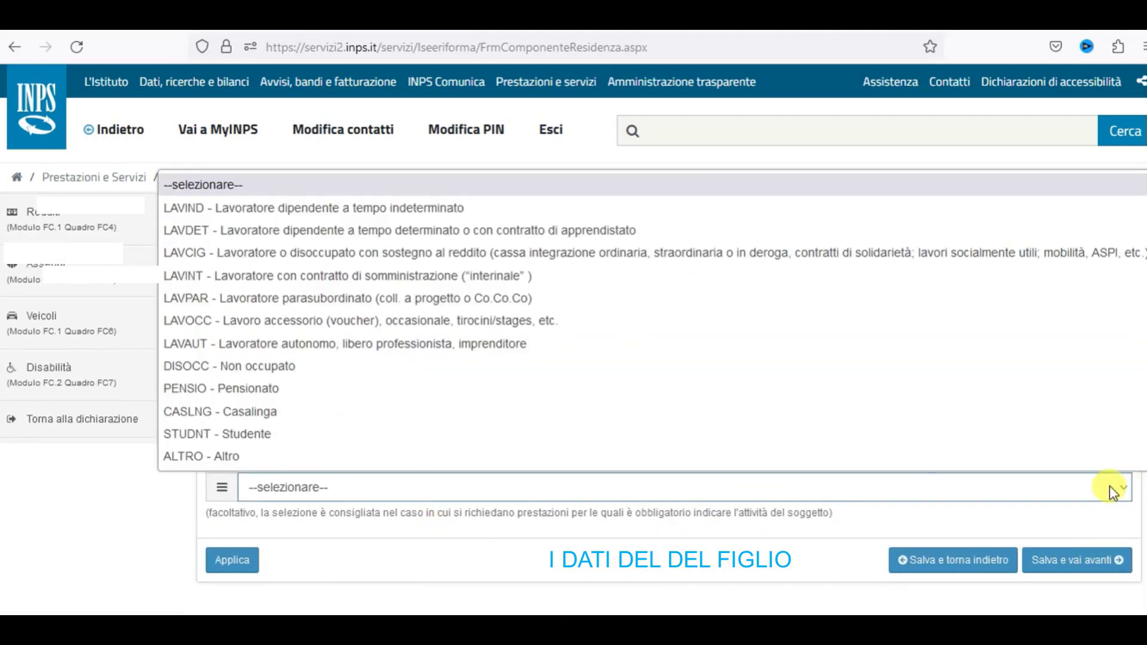
pyautogui.click(248, 432)
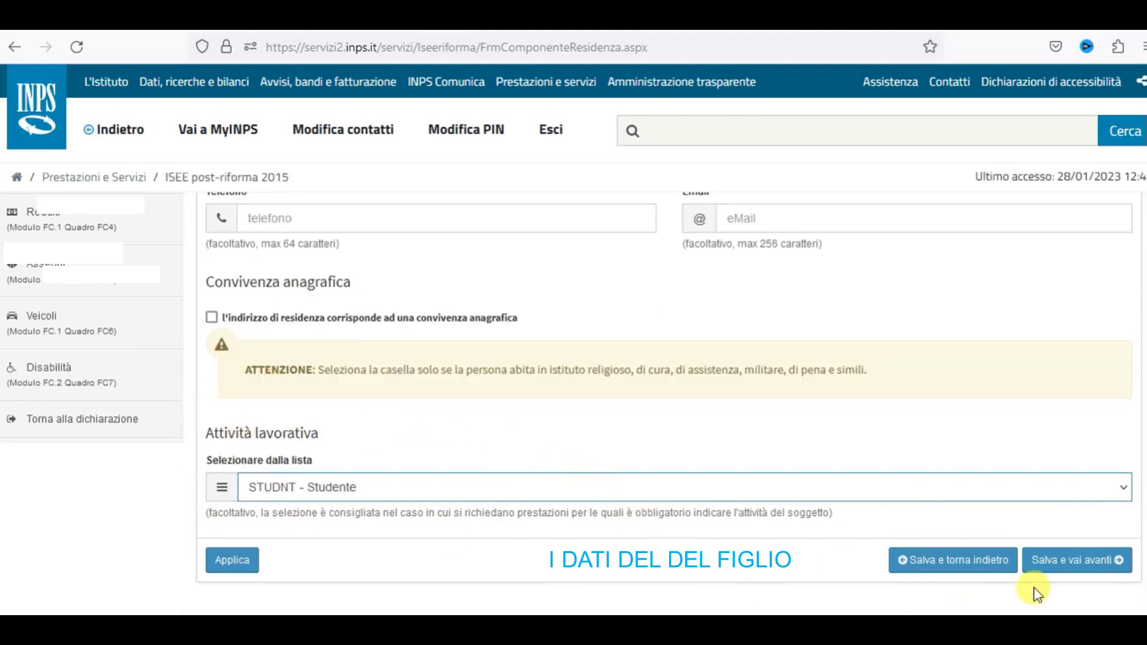
pyautogui.click(1075, 568)
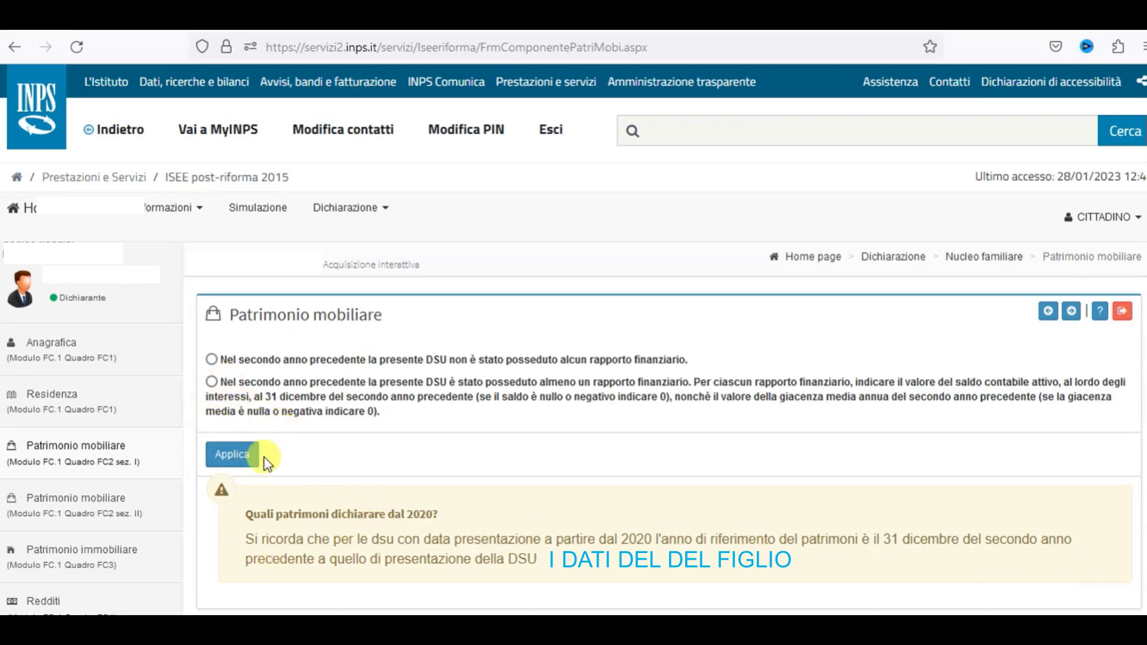
# Step: Declare that at least one financial relationship was held in the second year before the DSU, and apply the choice
pyautogui.scroll(-4, 323, 475)
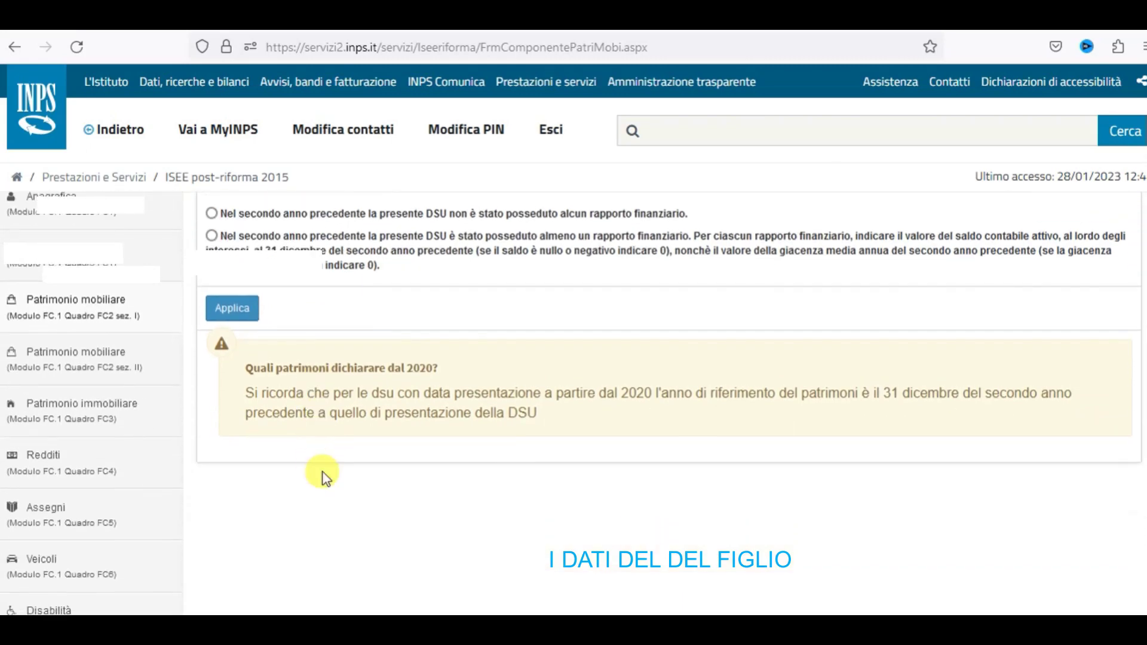
pyautogui.scroll(2, 325, 473)
pyautogui.scroll(-2, 323, 472)
pyautogui.scroll(2, 323, 475)
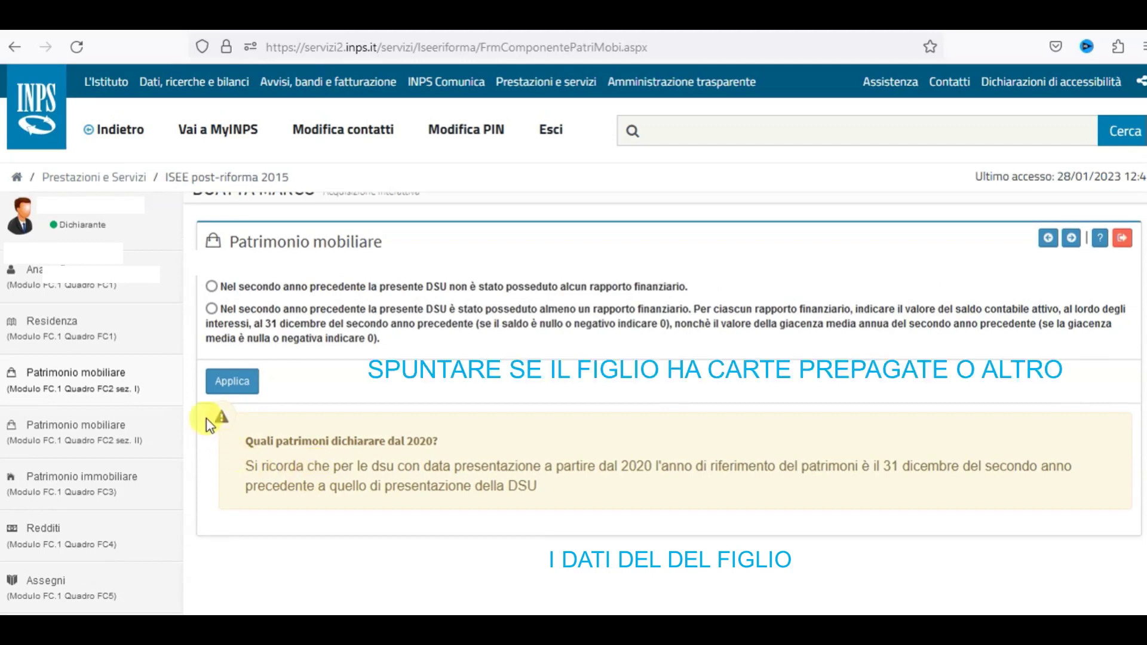
pyautogui.click(210, 308)
pyautogui.click(240, 384)
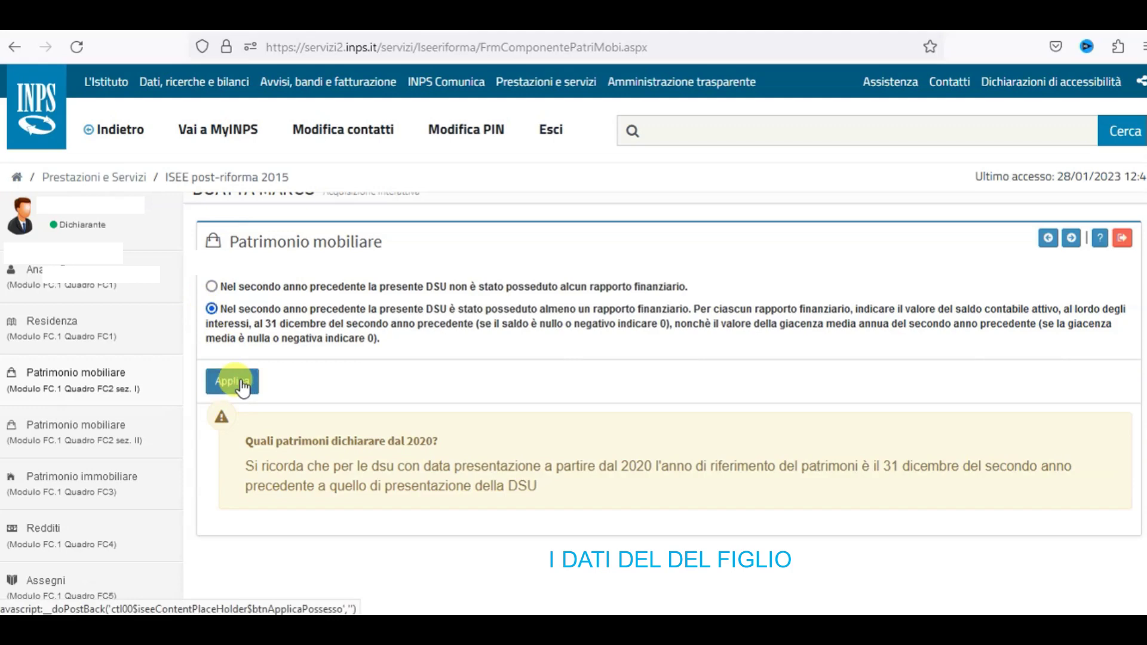
# Step: Open a new entry in the list of movable assets and review its account type options and required fields
pyautogui.scroll(-3, 441, 412)
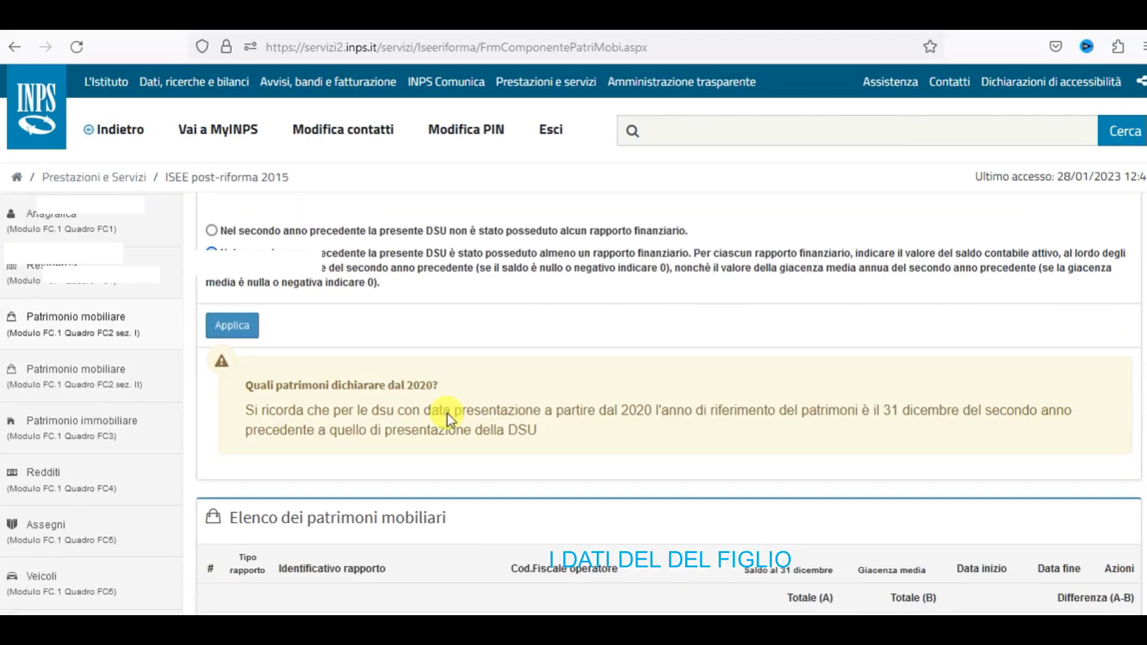
pyautogui.scroll(-3, 447, 414)
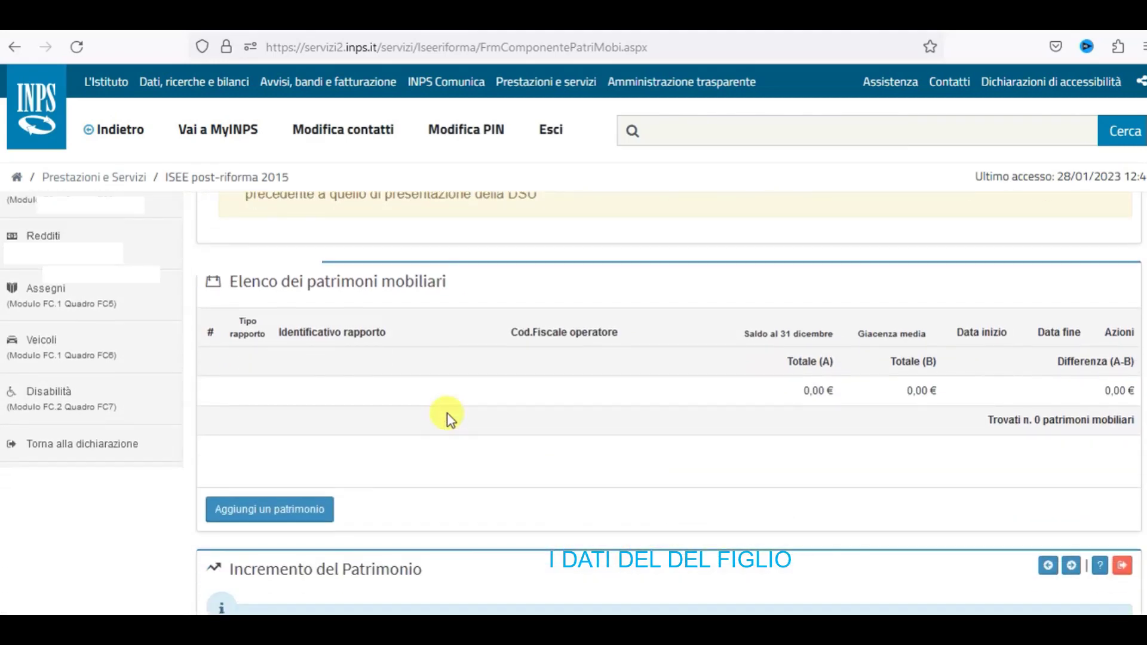
pyautogui.click(295, 521)
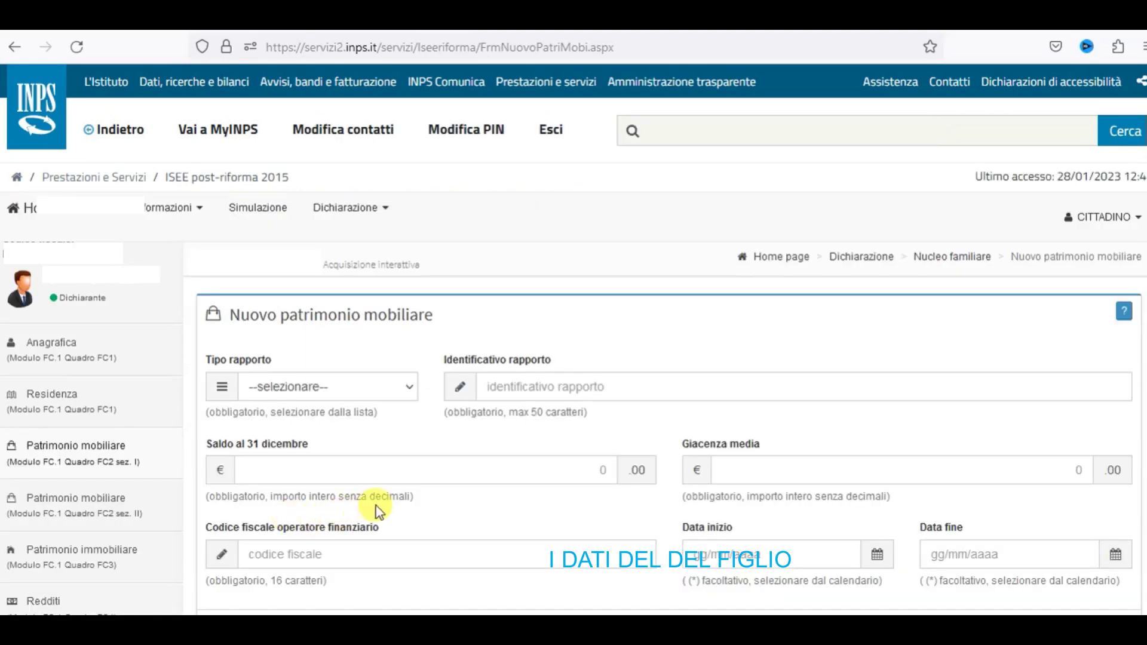
pyautogui.scroll(-2, 422, 493)
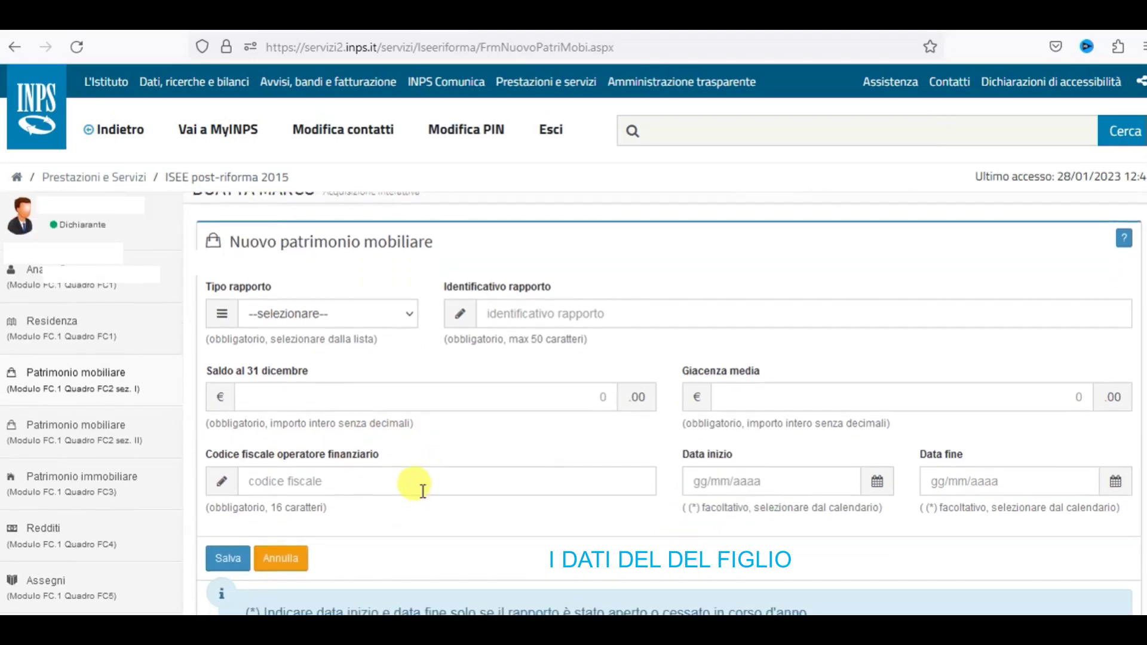
pyautogui.click(408, 322)
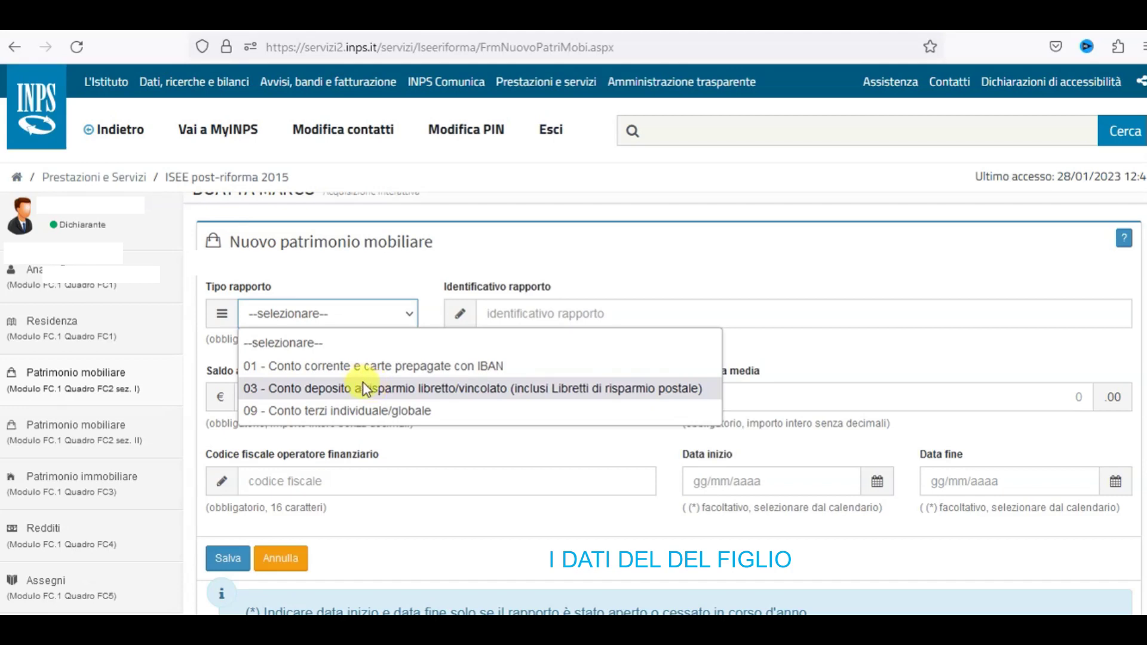
pyautogui.click(605, 535)
pyautogui.scroll(-1, 615, 535)
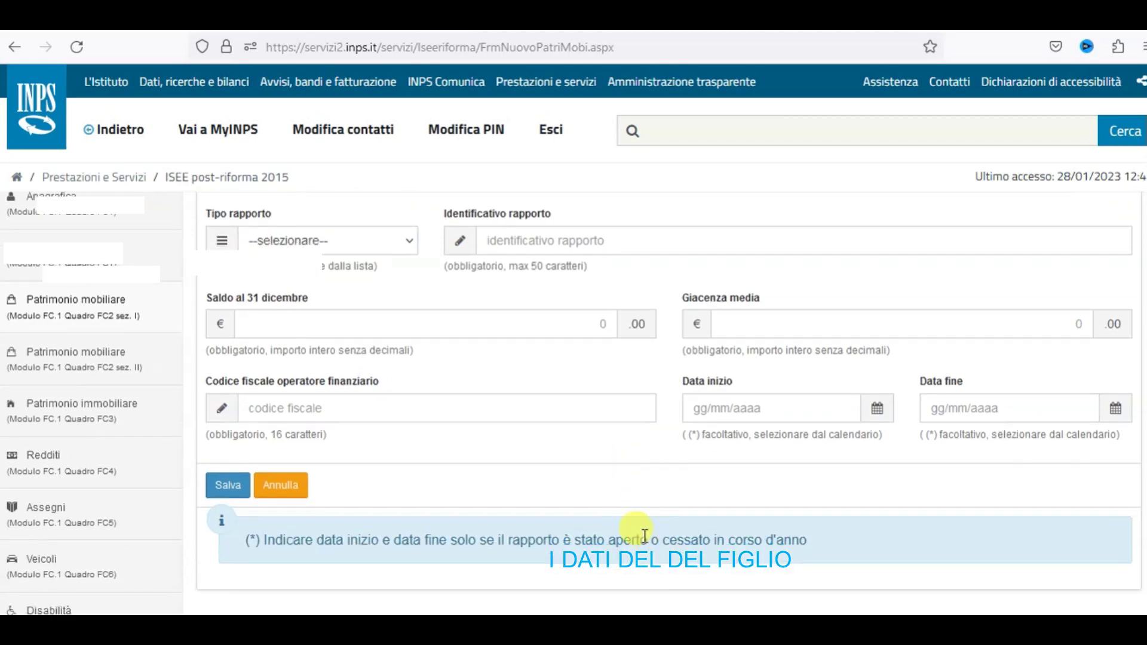
# Step: Try to save the new movable asset entry without any data, dismiss the notice, and cancel the entry
pyautogui.scroll(-1, 645, 535)
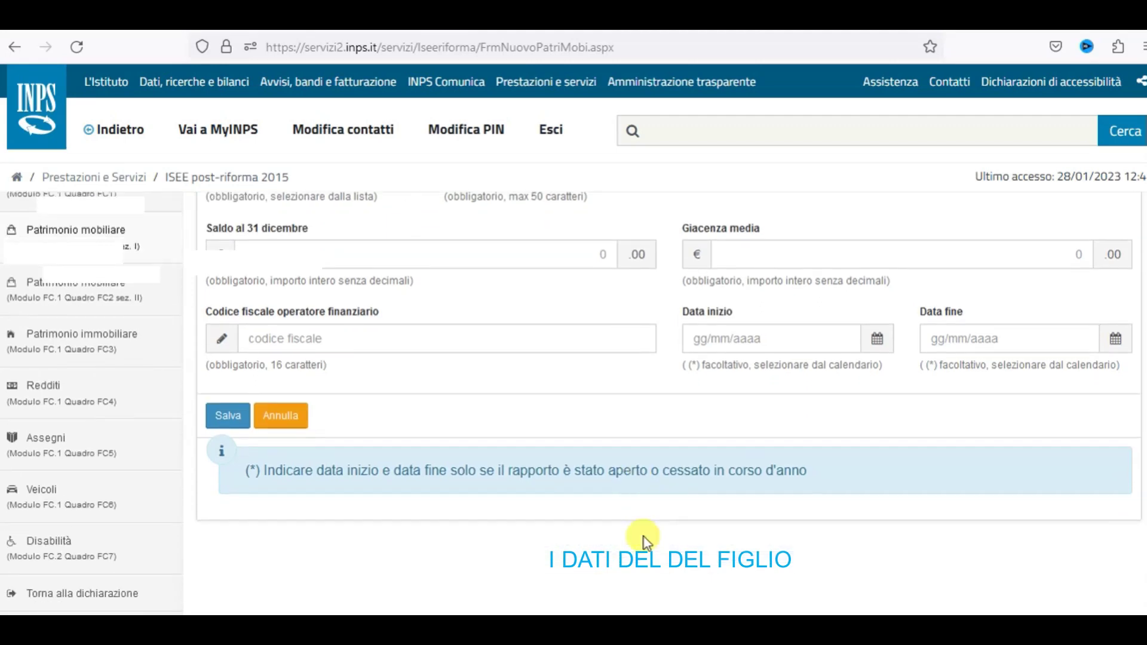
pyautogui.click(227, 415)
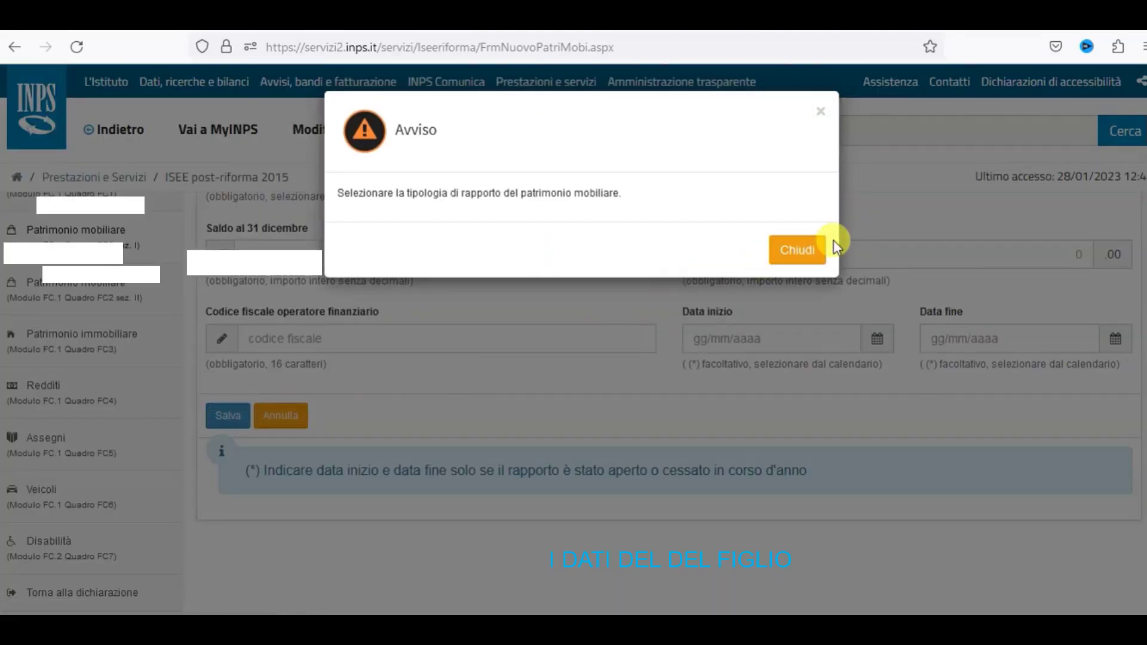
pyautogui.click(822, 254)
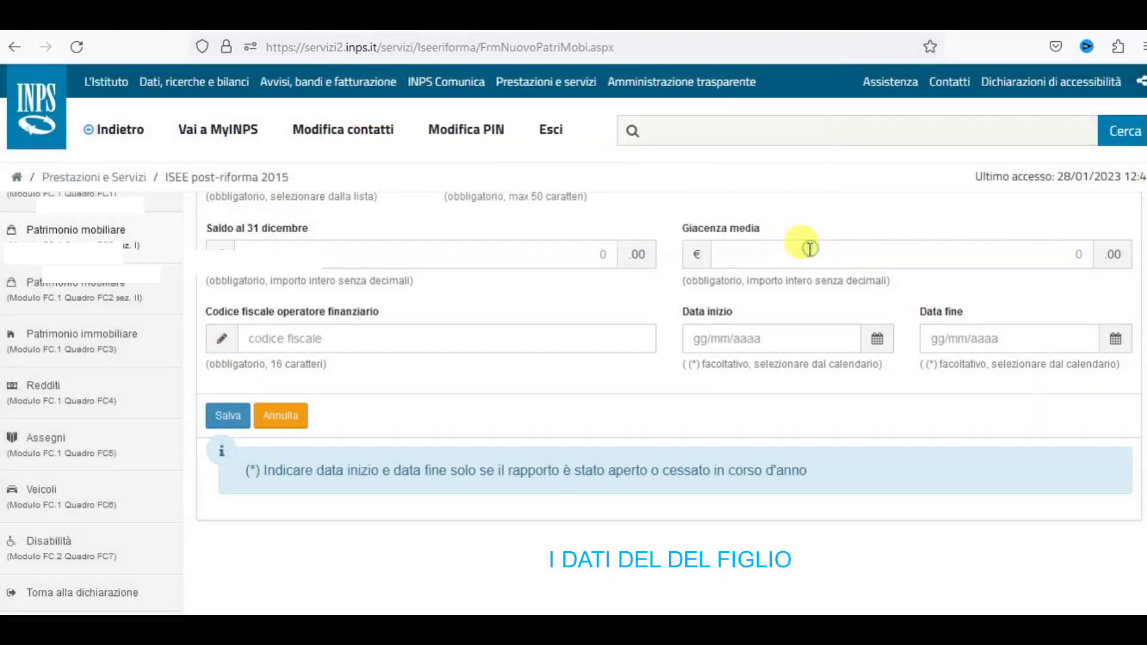
pyautogui.scroll(2, 585, 369)
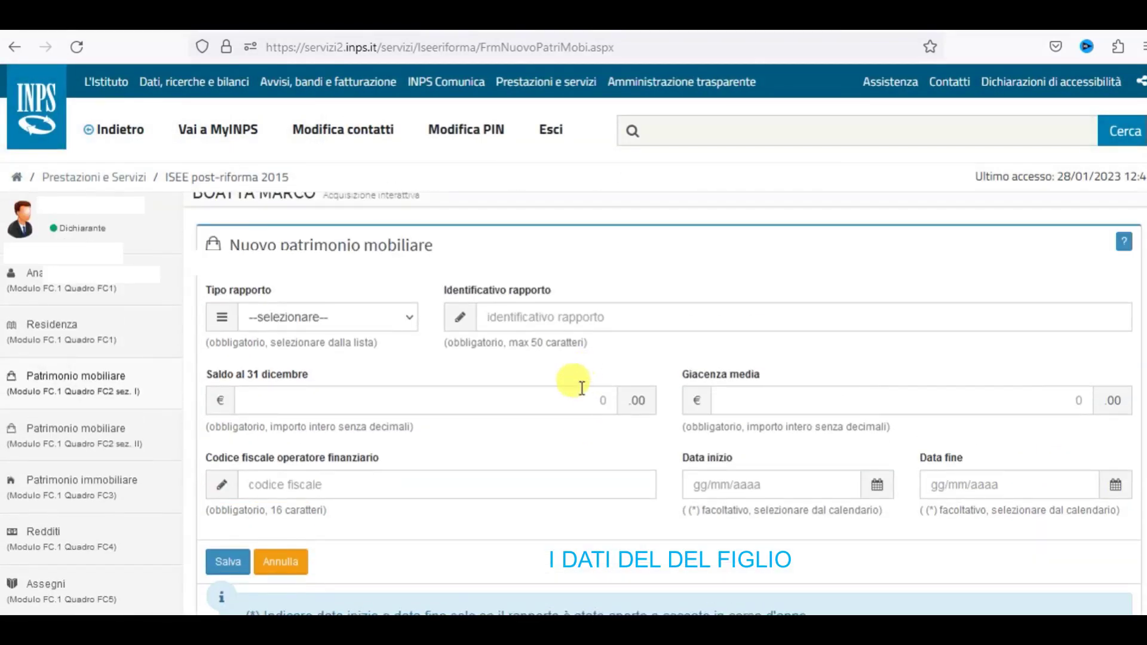
pyautogui.scroll(-1, 559, 432)
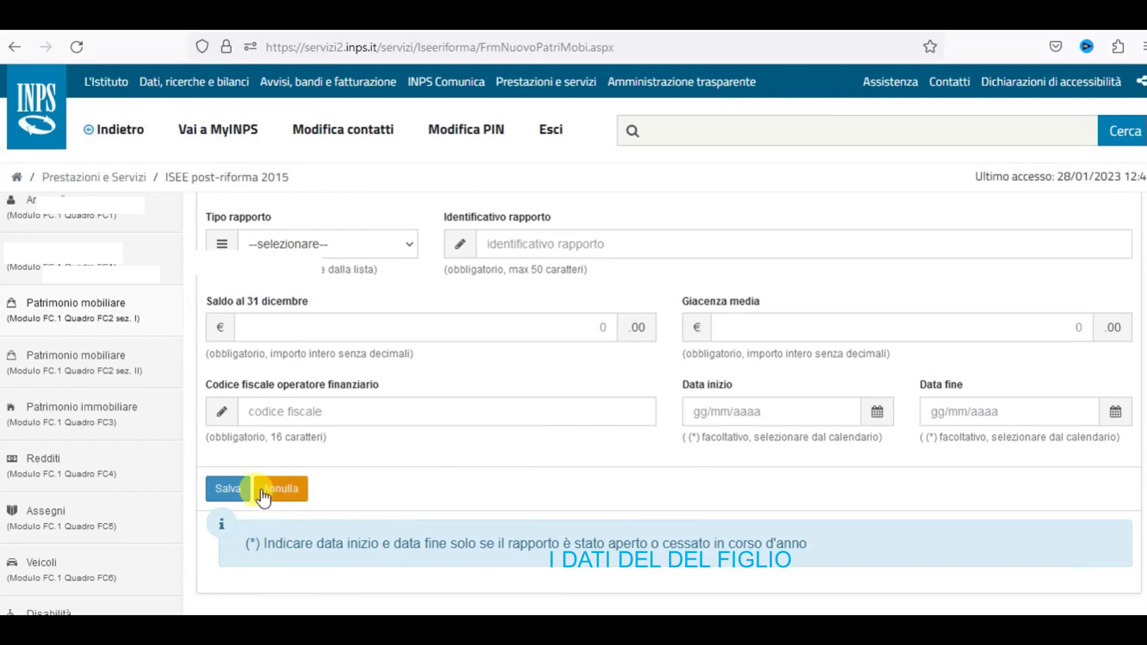
pyautogui.click(263, 489)
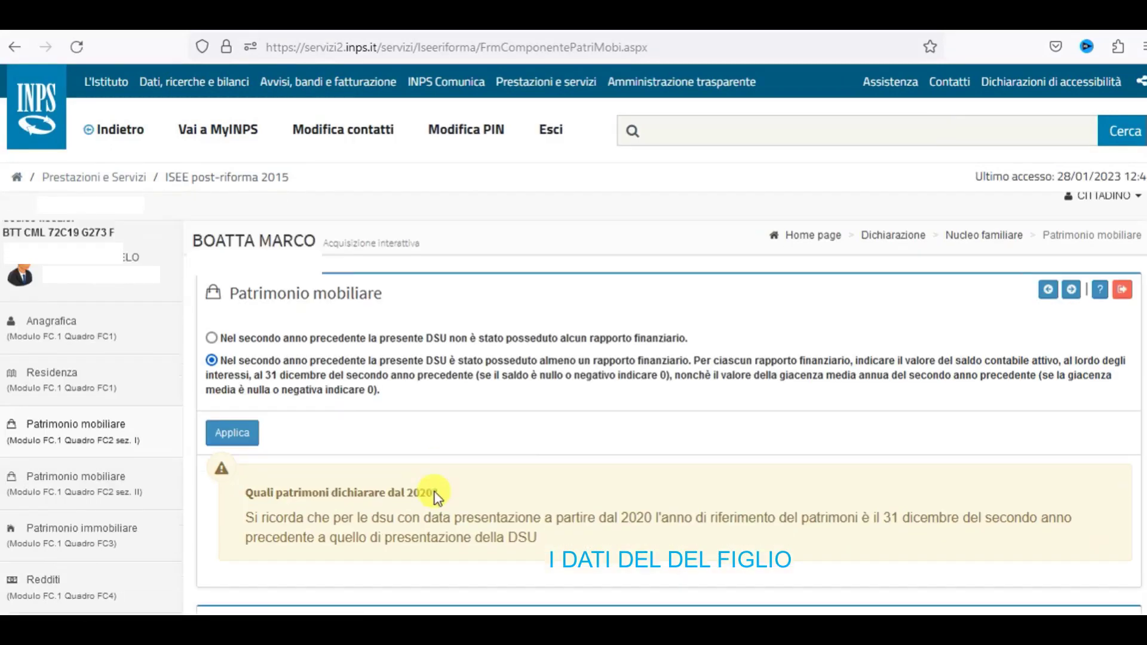
# Step: Review the list of movable assets and open the other movable assets section, Quadro FC2 sez. II
pyautogui.scroll(-5, 432, 492)
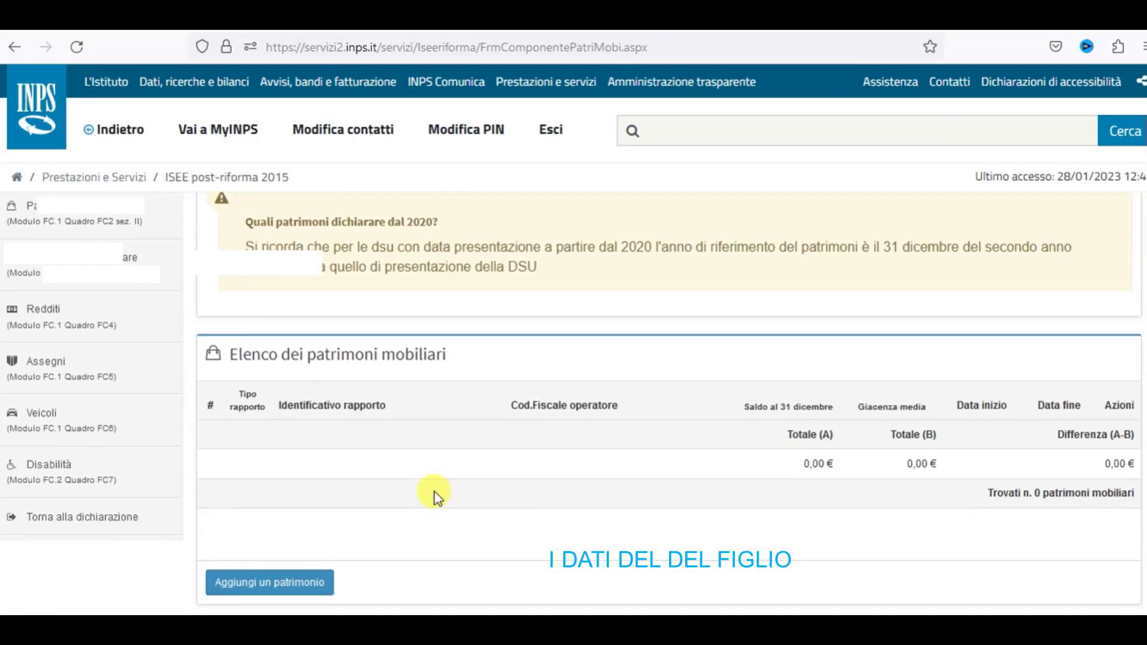
pyautogui.scroll(1, 433, 496)
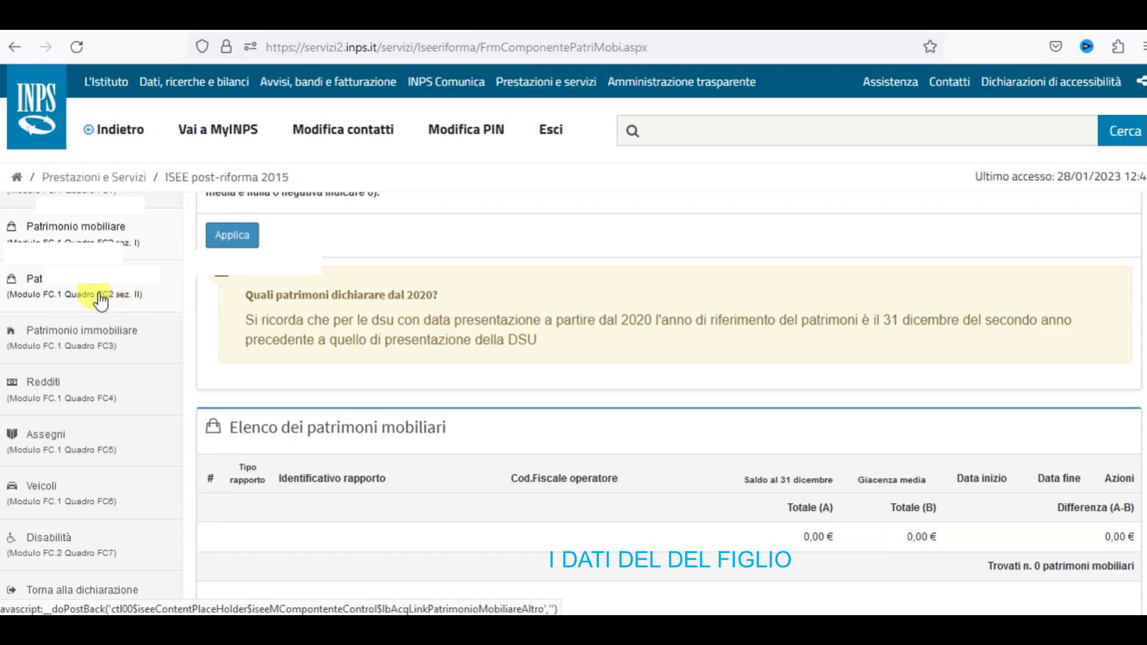
pyautogui.scroll(-3, 806, 475)
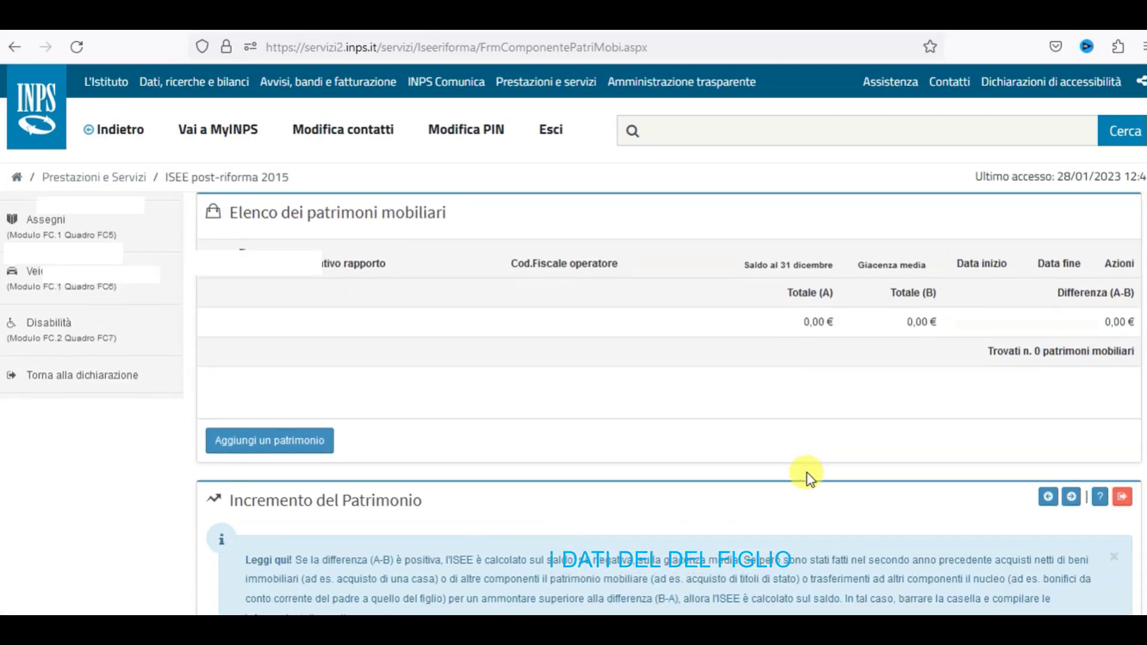
pyautogui.scroll(3, 807, 475)
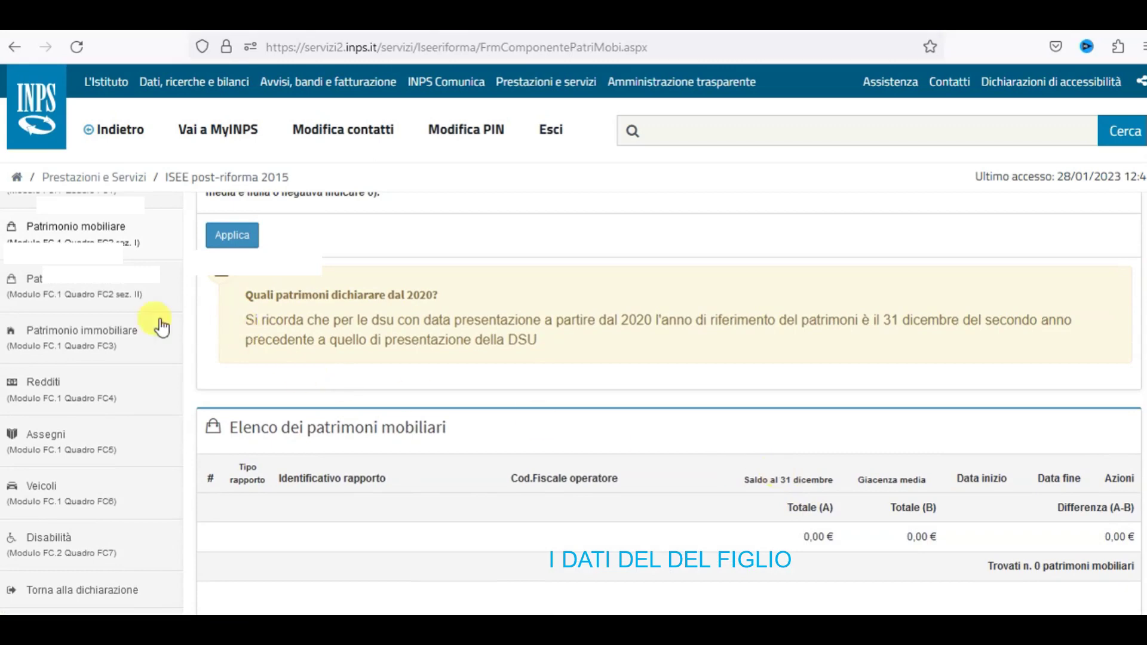
pyautogui.click(98, 297)
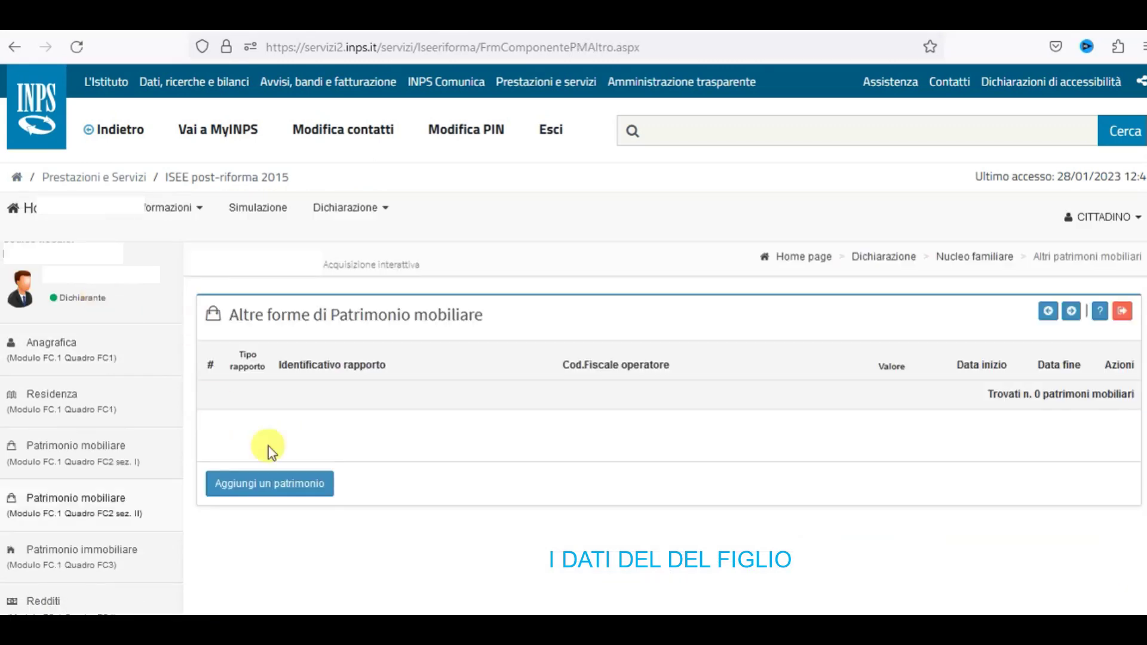
pyautogui.click(293, 490)
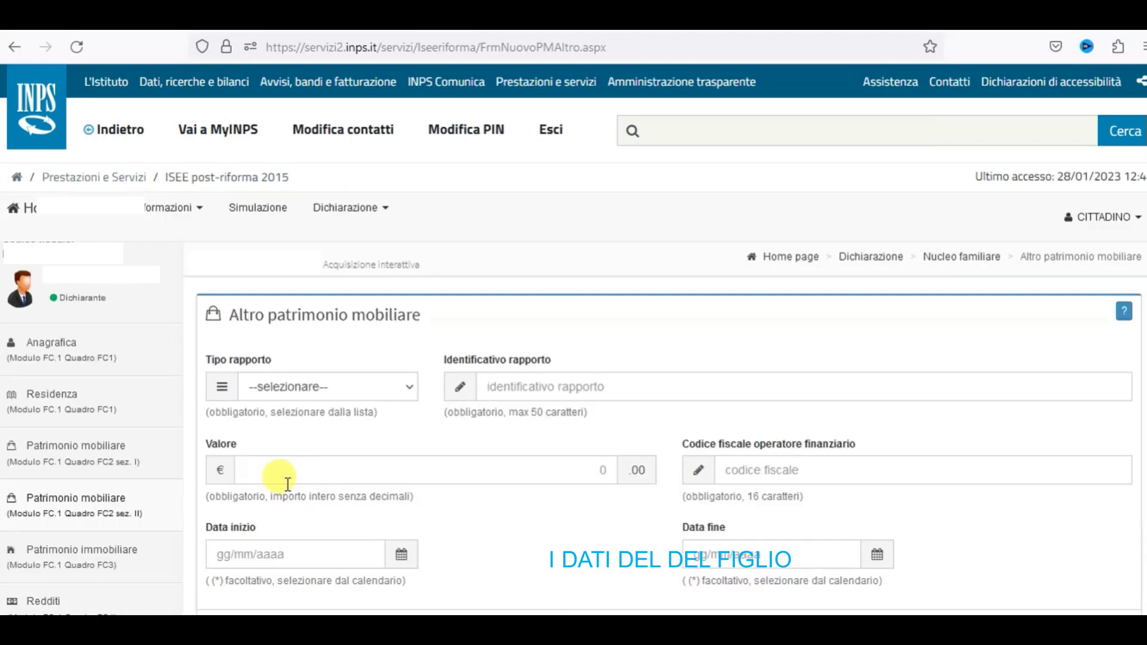
pyautogui.click(409, 388)
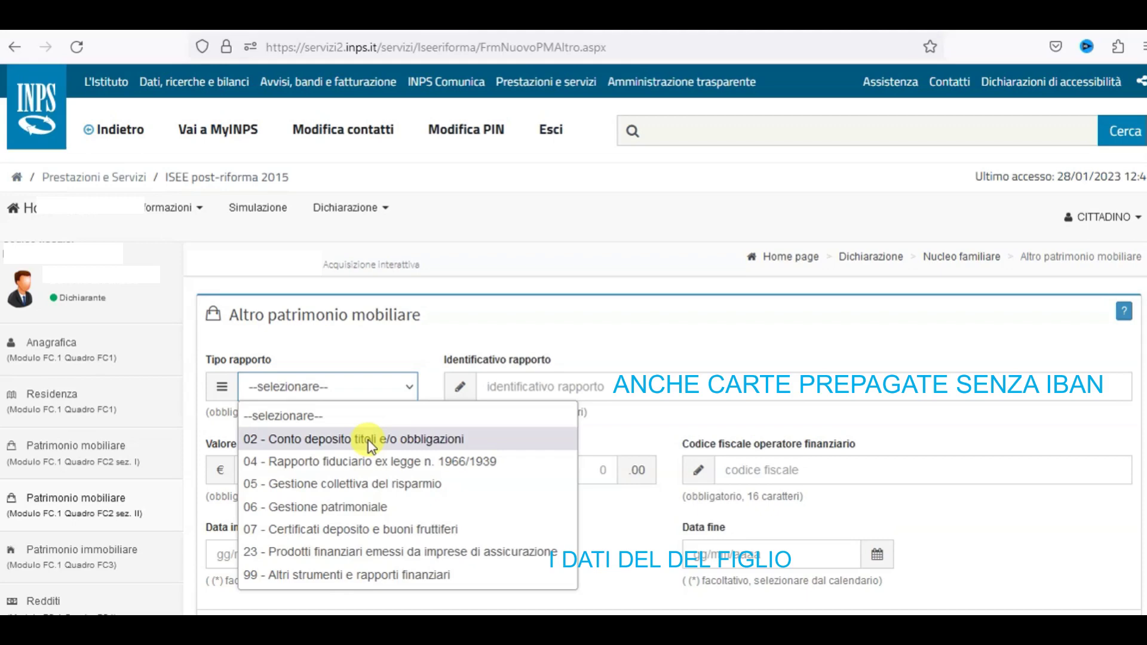
pyautogui.click(380, 530)
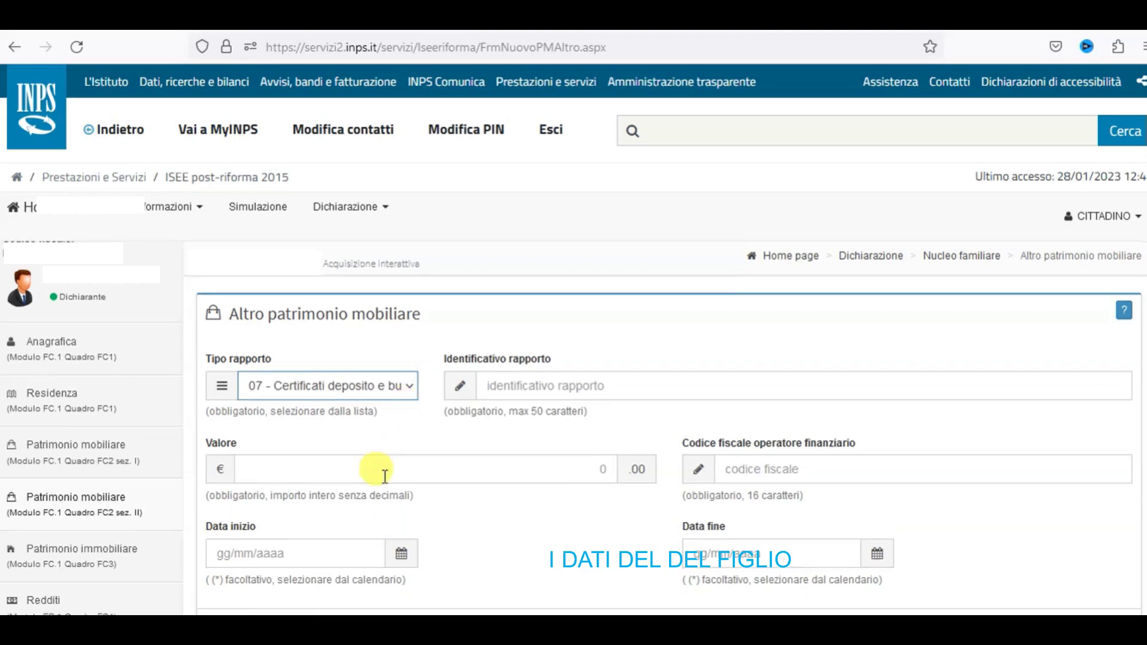
pyautogui.scroll(-3, 385, 476)
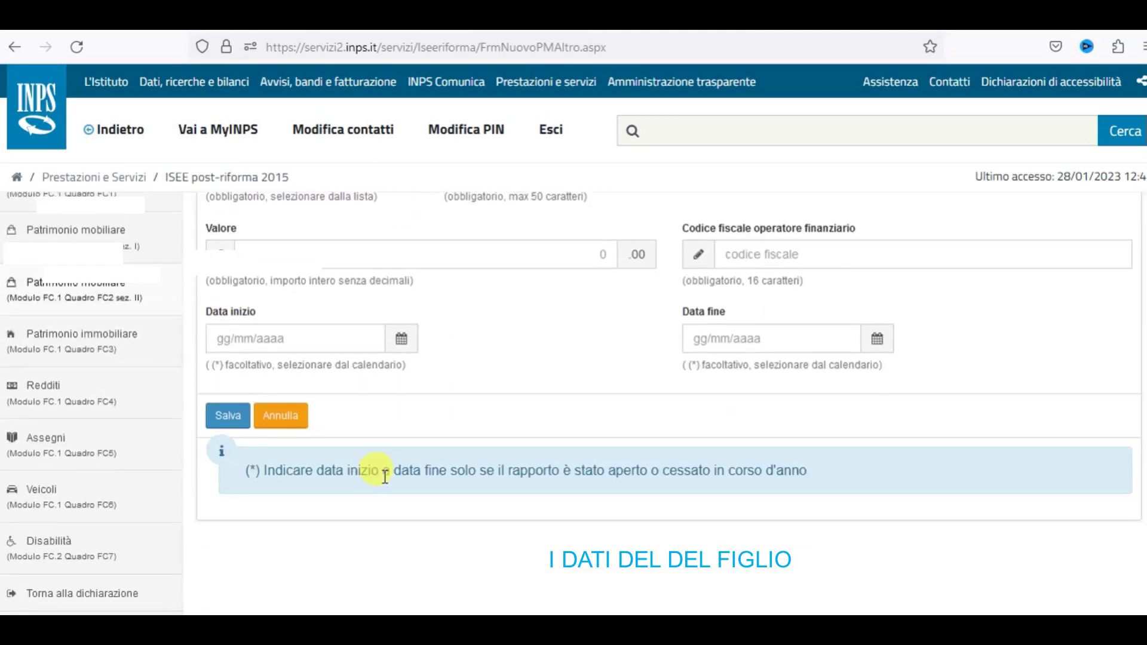
pyautogui.click(286, 421)
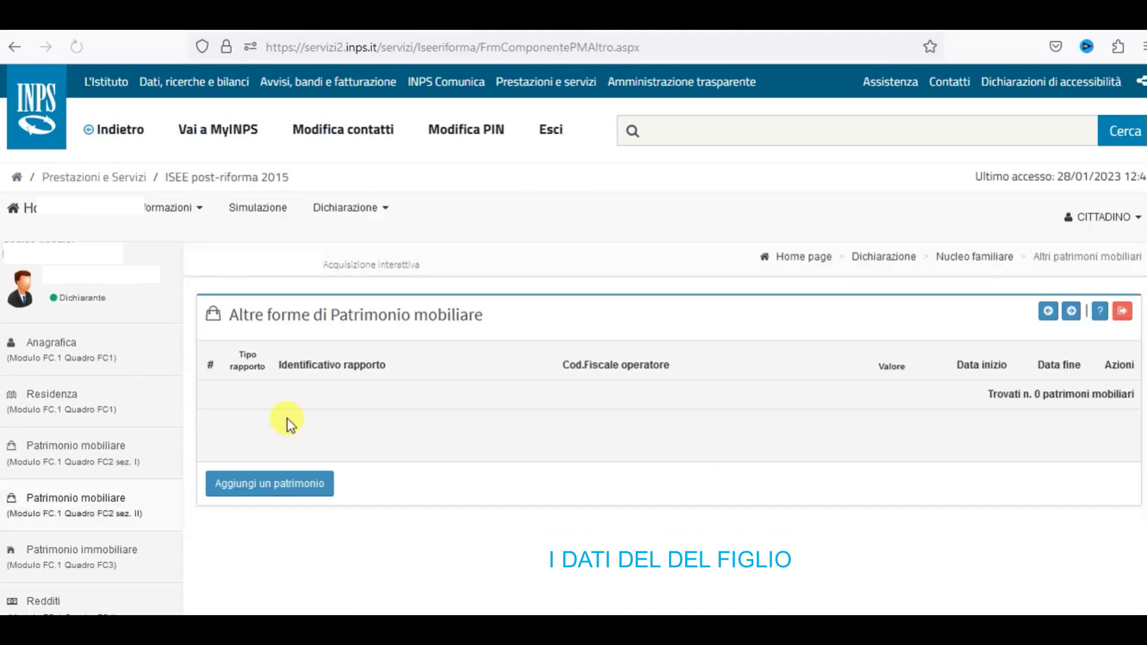
# Step: Open the Patrimonio immobiliare section, Quadro FC3, and read which property has to be declared
pyautogui.scroll(-2, 153, 538)
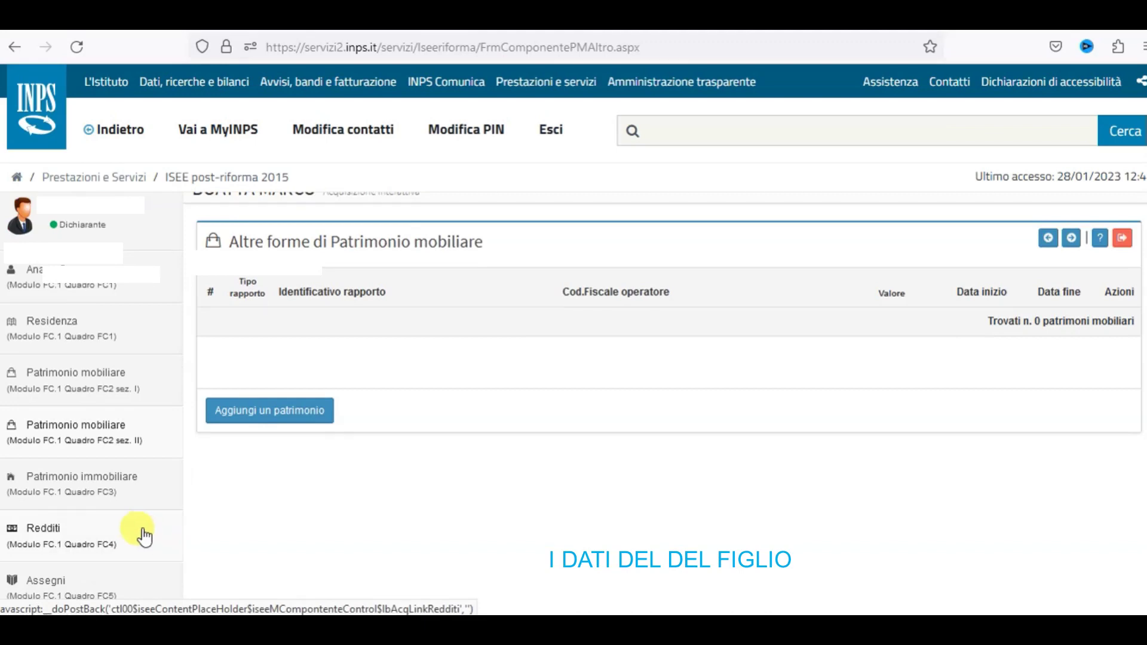
pyautogui.click(111, 494)
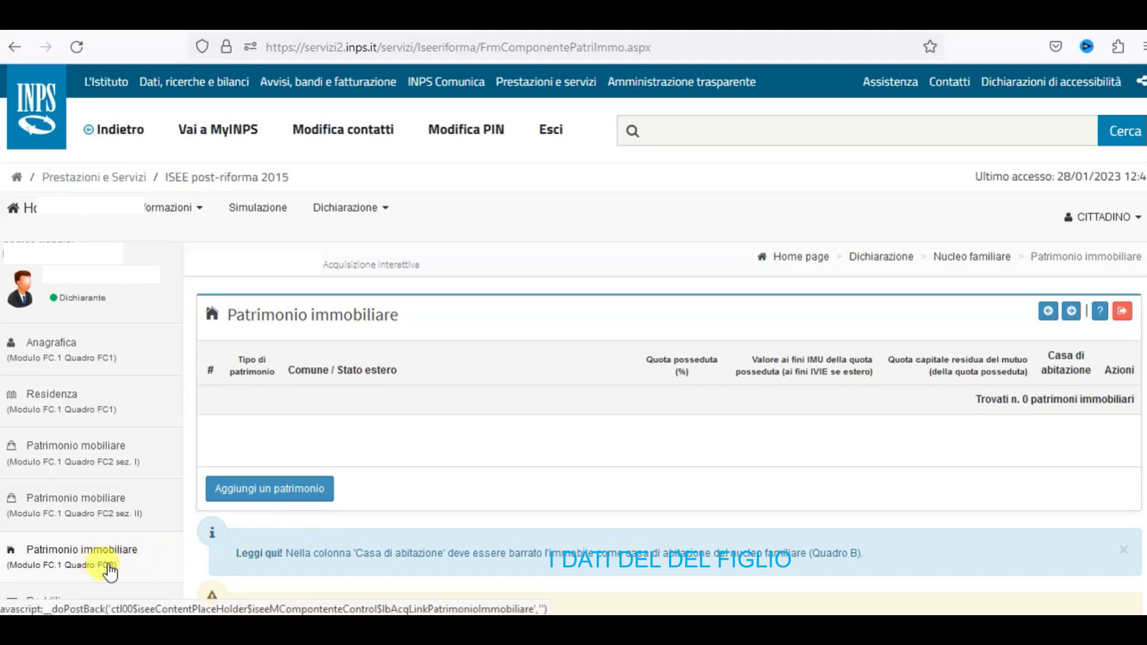
pyautogui.scroll(-3, 107, 571)
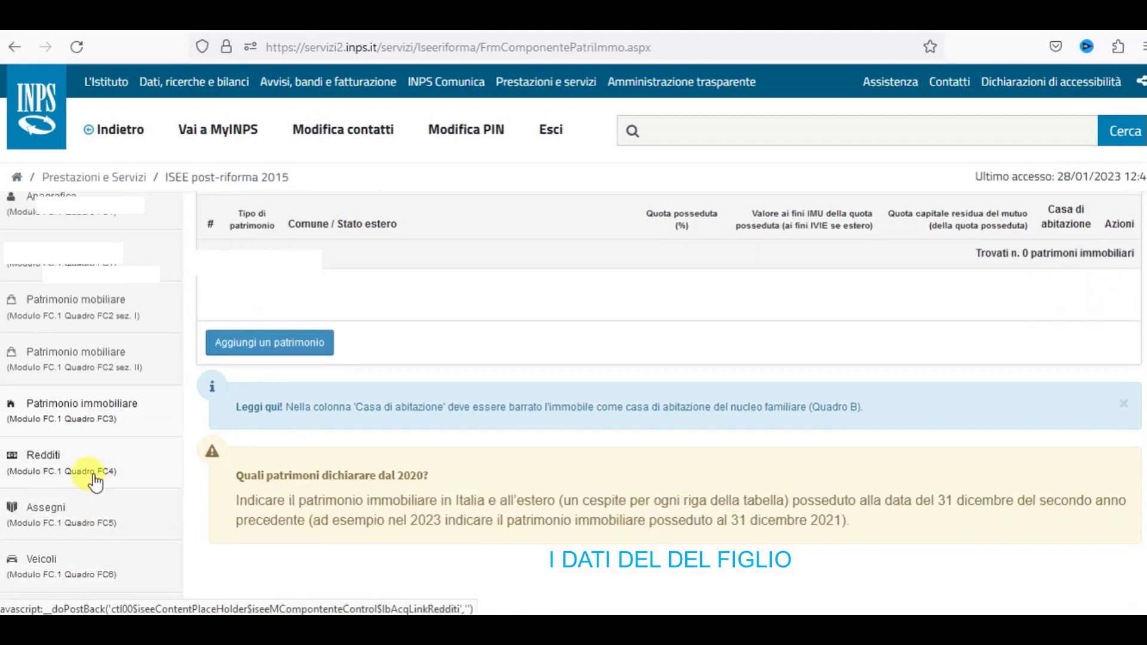
# Step: Open the Redditi section, Quadro FC4, and review its fields for domestic and foreign income
pyautogui.click(88, 478)
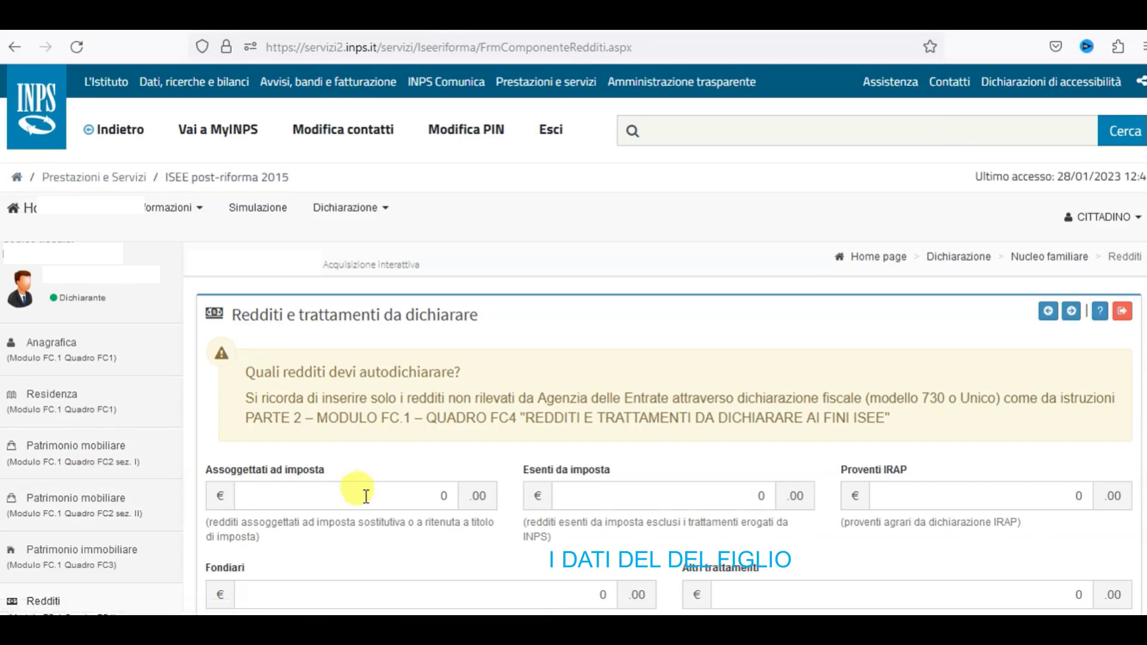
pyautogui.scroll(-2, 366, 504)
pyautogui.scroll(-2, 366, 503)
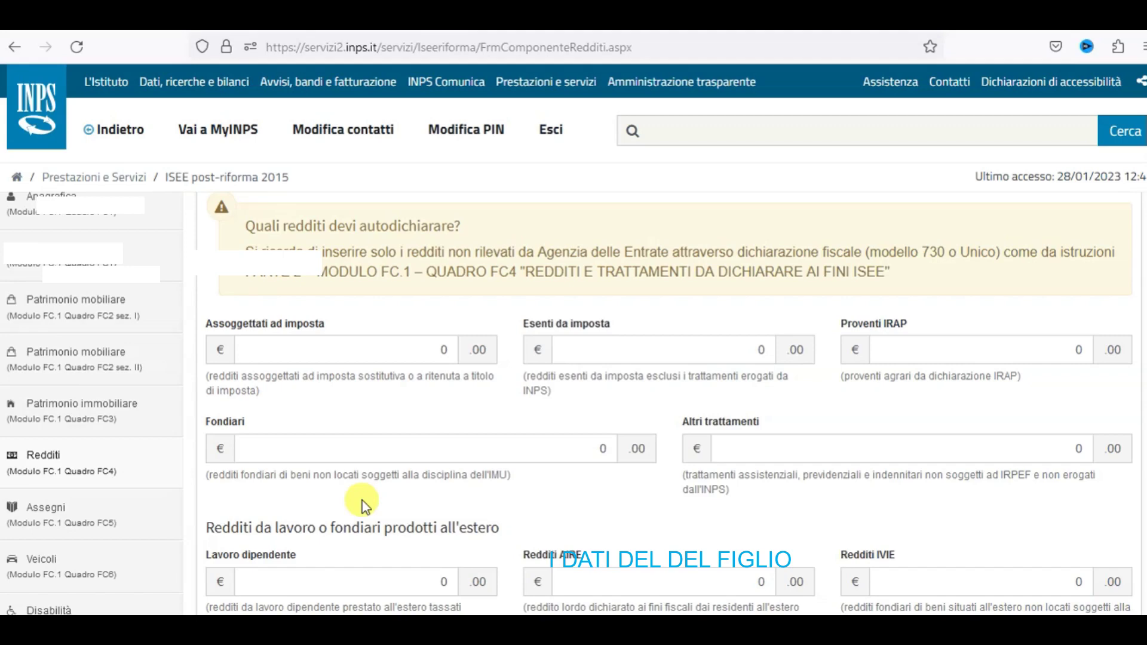
pyautogui.scroll(-2, 364, 504)
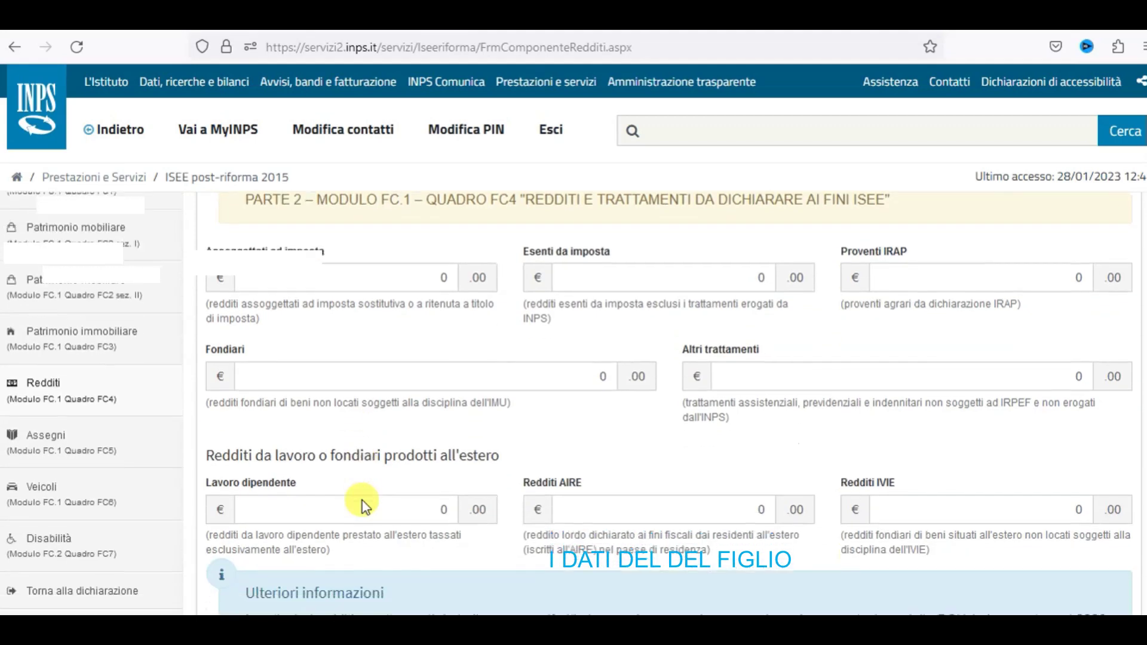
pyautogui.scroll(-2, 363, 499)
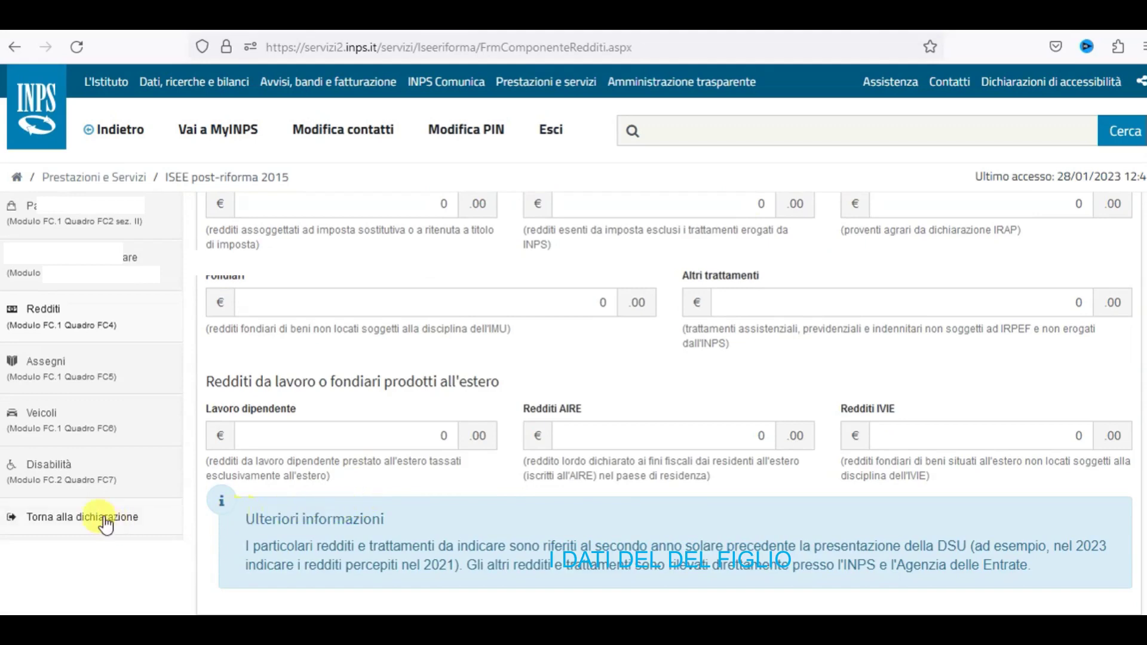
# Step: Check the child's Veicoli section, Quadro FC6, and the Disabilità section, Quadro FC7
pyautogui.click(68, 435)
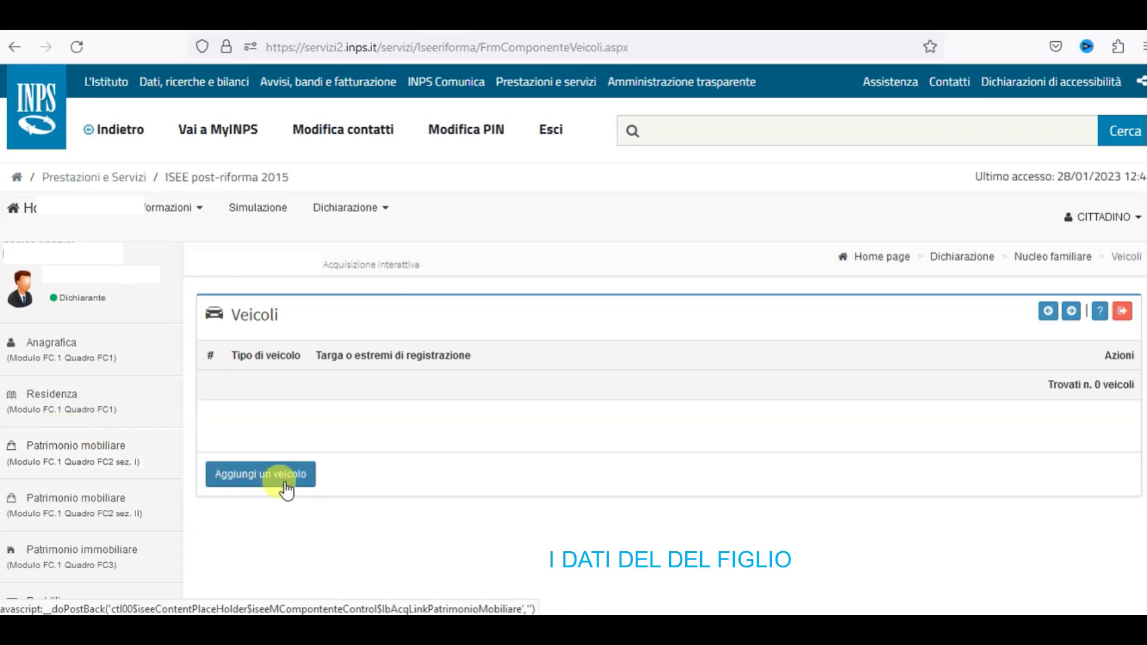
pyautogui.scroll(-4, 197, 562)
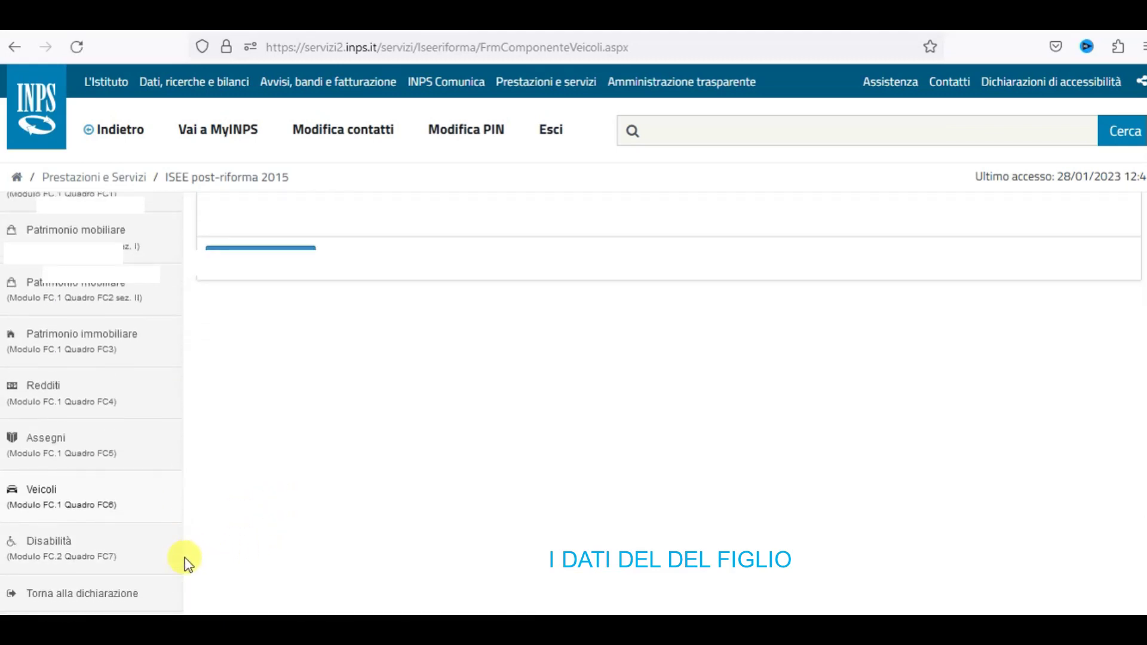
pyautogui.click(46, 550)
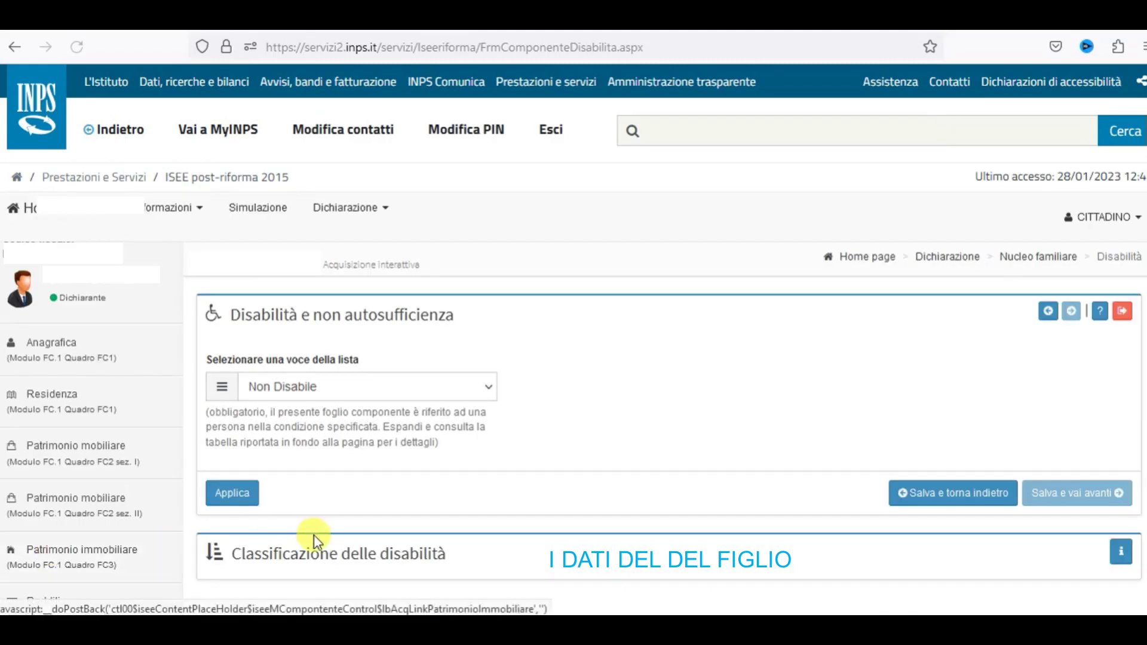
pyautogui.scroll(-4, 314, 535)
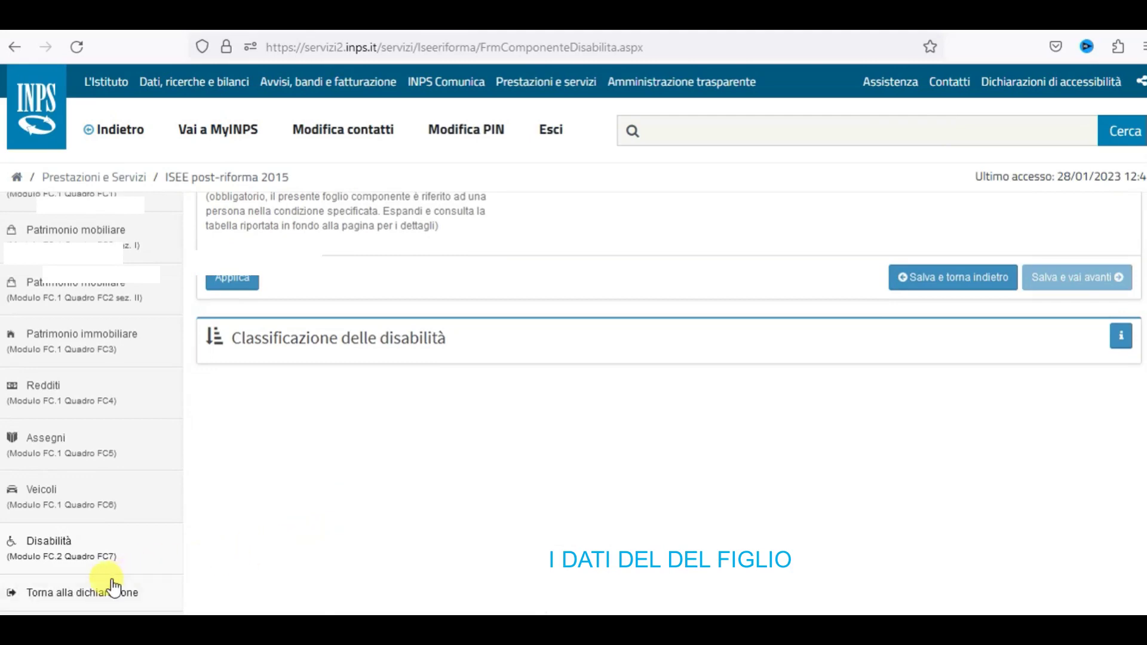
# Step: Return to the declaration and open the Residenza page of the declarant, household member 1
pyautogui.click(90, 603)
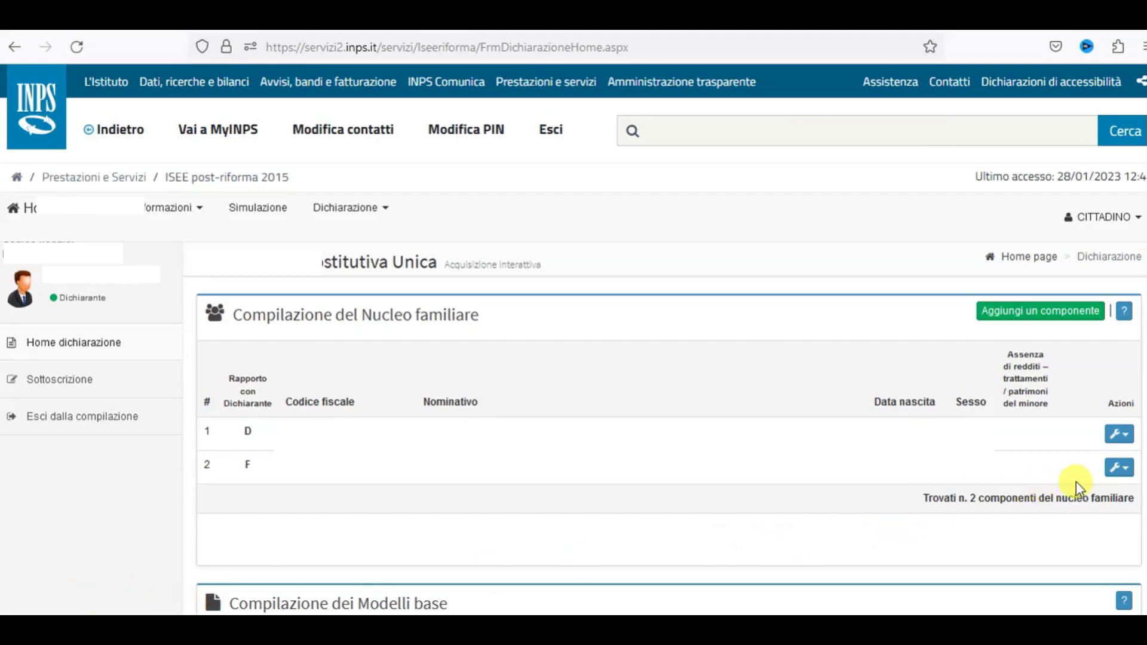
pyautogui.click(1125, 442)
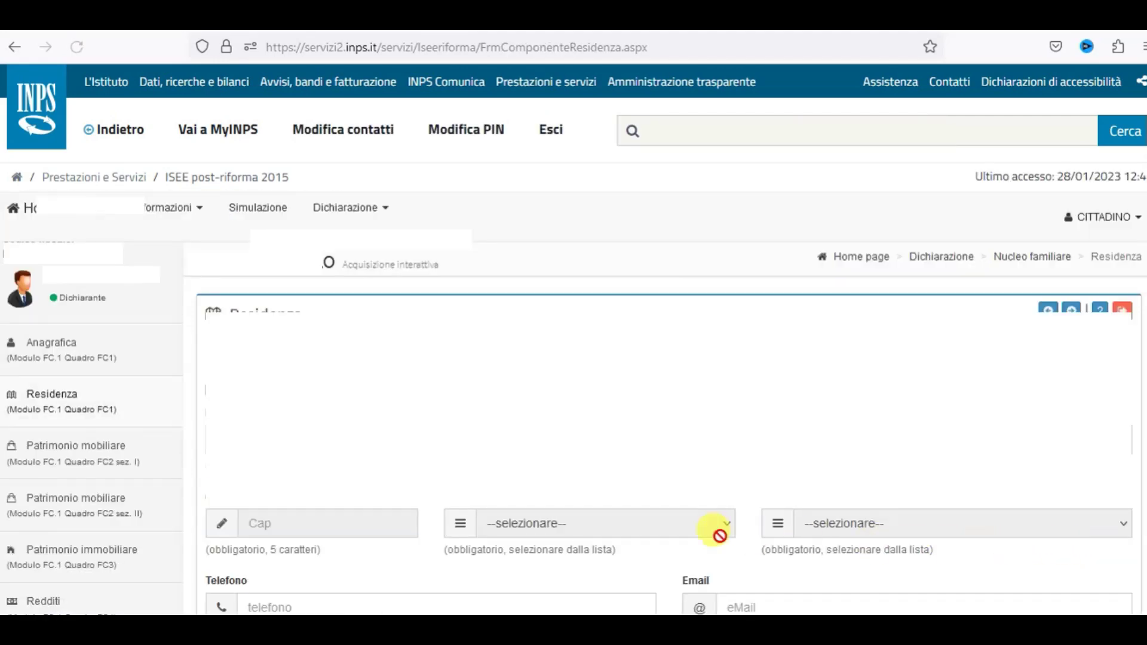
# Step: Review the declarant's Residenza fields and the options offered for Attività lavorativa, leaving the list without choosing one
pyautogui.scroll(-3, 698, 534)
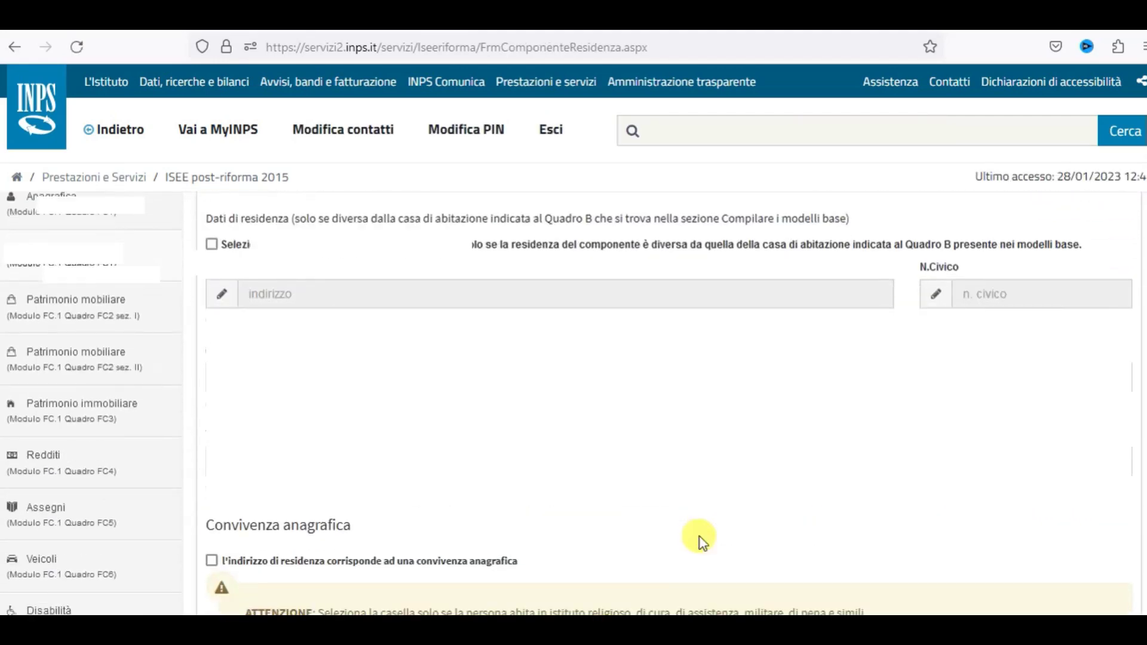
pyautogui.scroll(1, 700, 536)
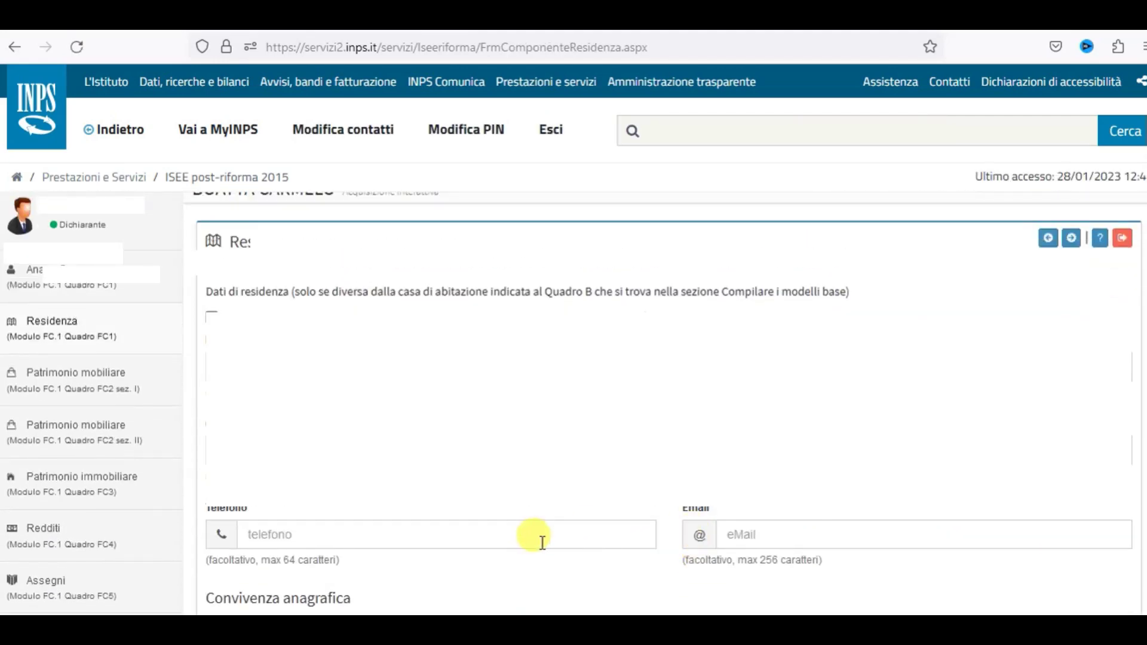
pyautogui.scroll(-1, 547, 548)
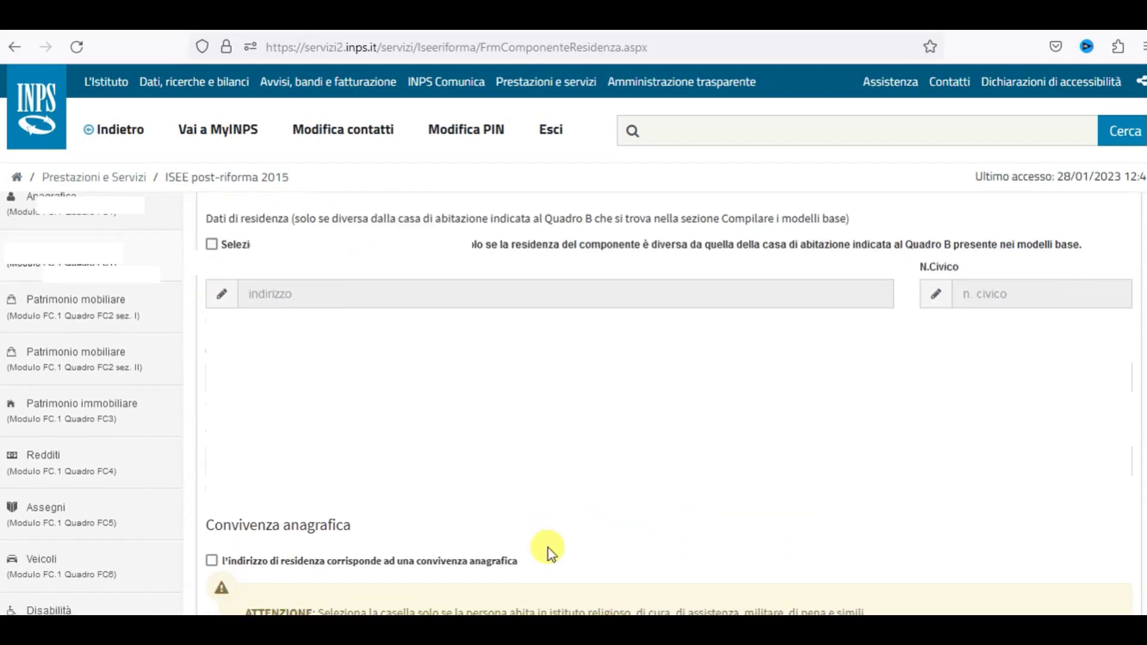
pyautogui.scroll(-2, 549, 552)
pyautogui.scroll(-1, 548, 552)
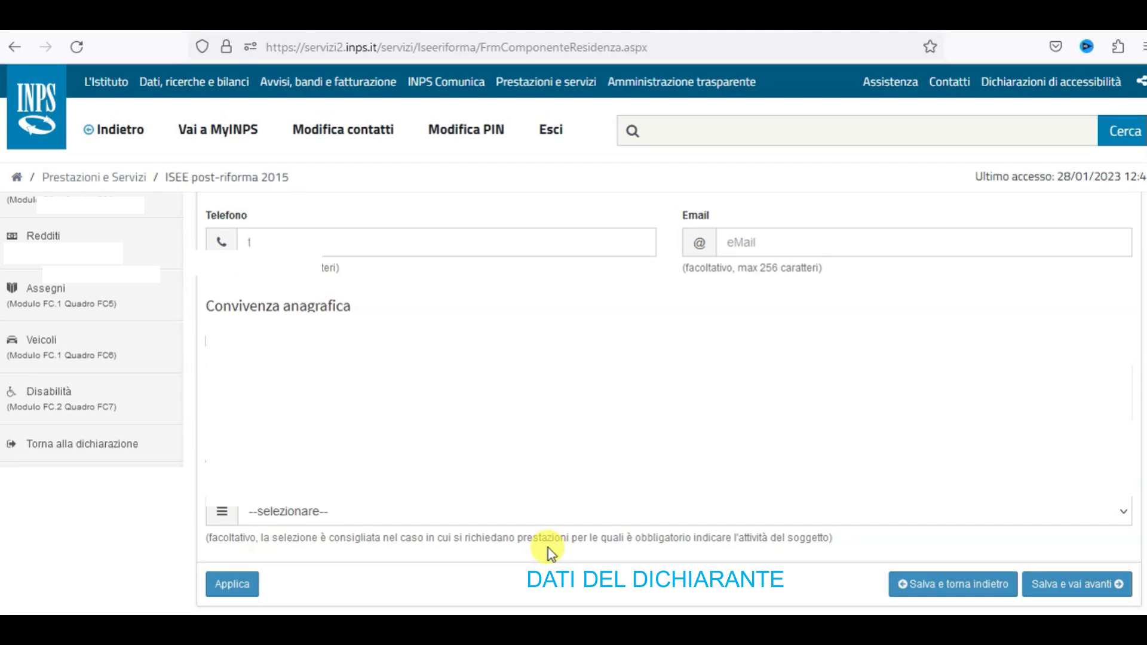
pyautogui.click(1116, 515)
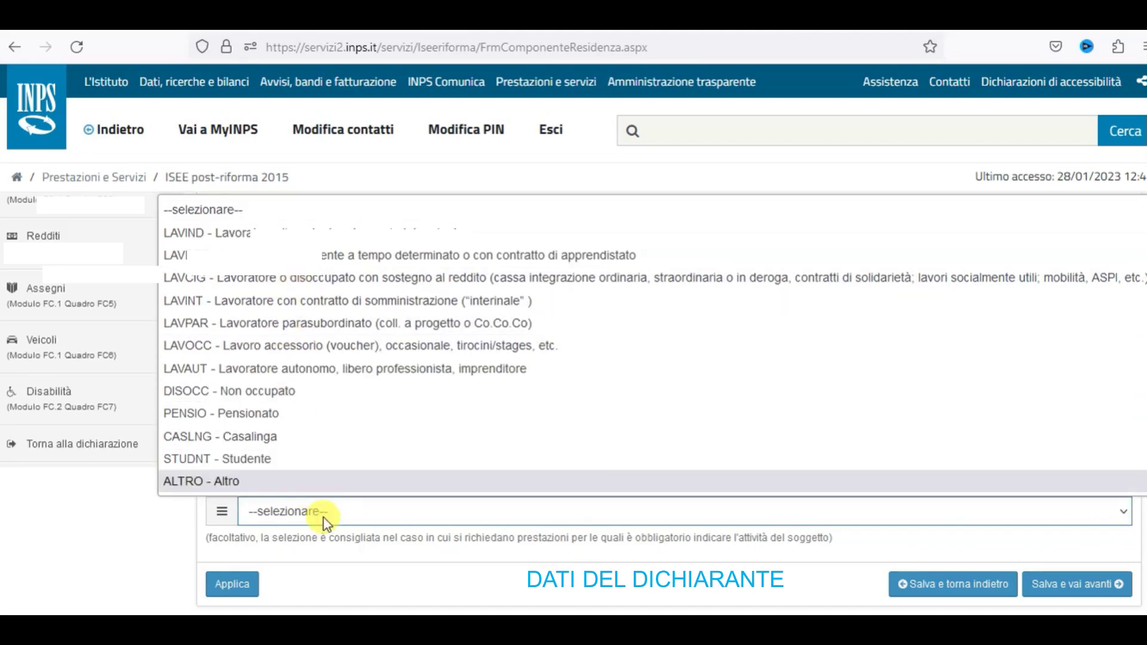
pyautogui.click(388, 571)
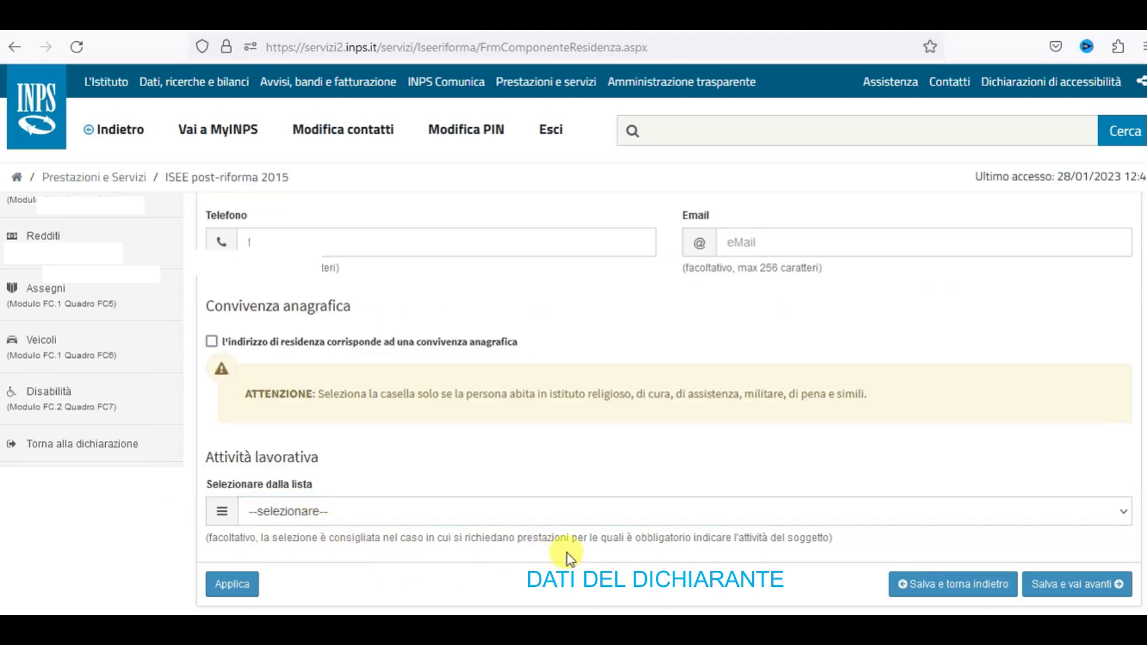
# Step: Save the Residenza page and declare in Patrimonio mobiliare that at least one financial account was held in the second preceding year
pyautogui.click(1063, 584)
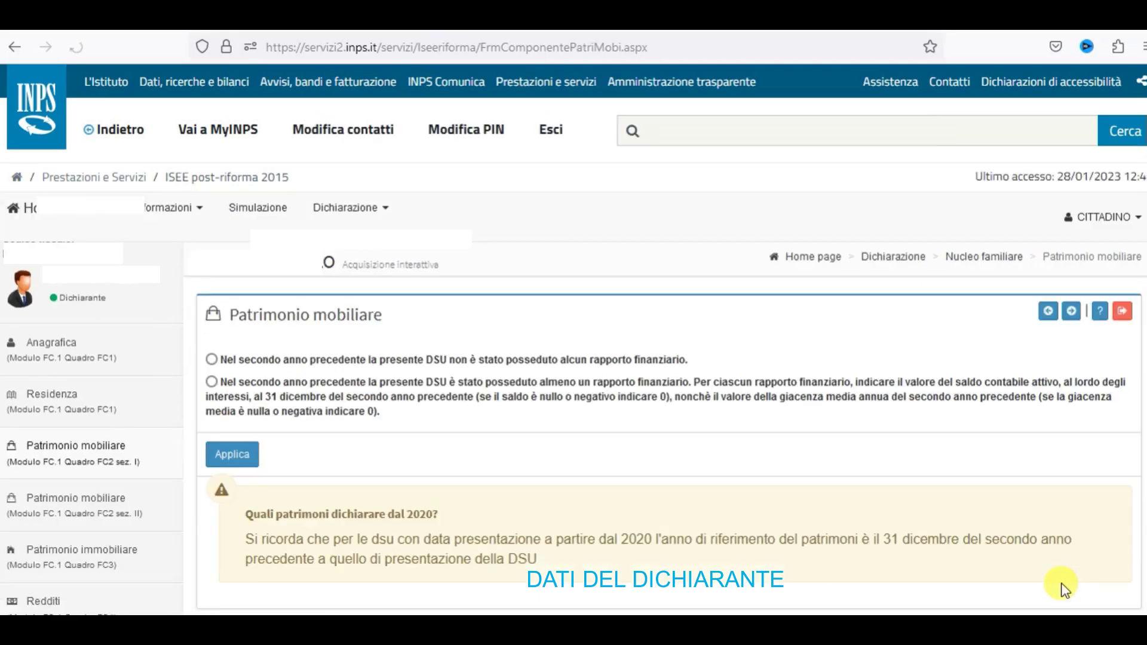
pyautogui.click(211, 383)
pyautogui.scroll(-2, 315, 456)
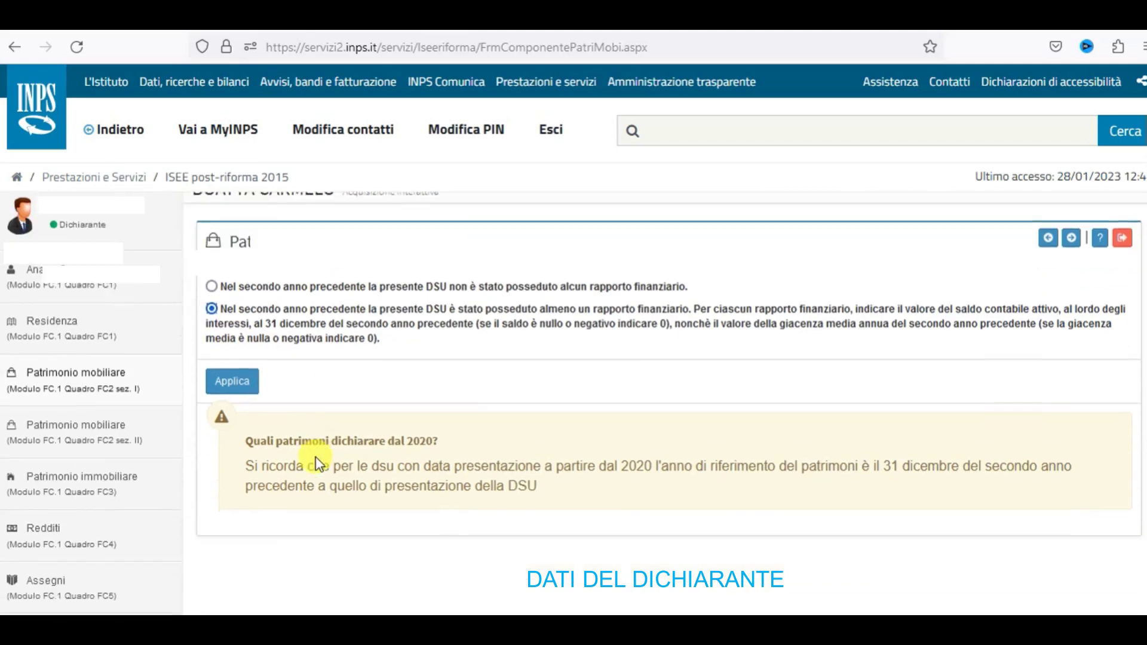
pyautogui.scroll(-3, 315, 457)
pyautogui.scroll(2, 316, 457)
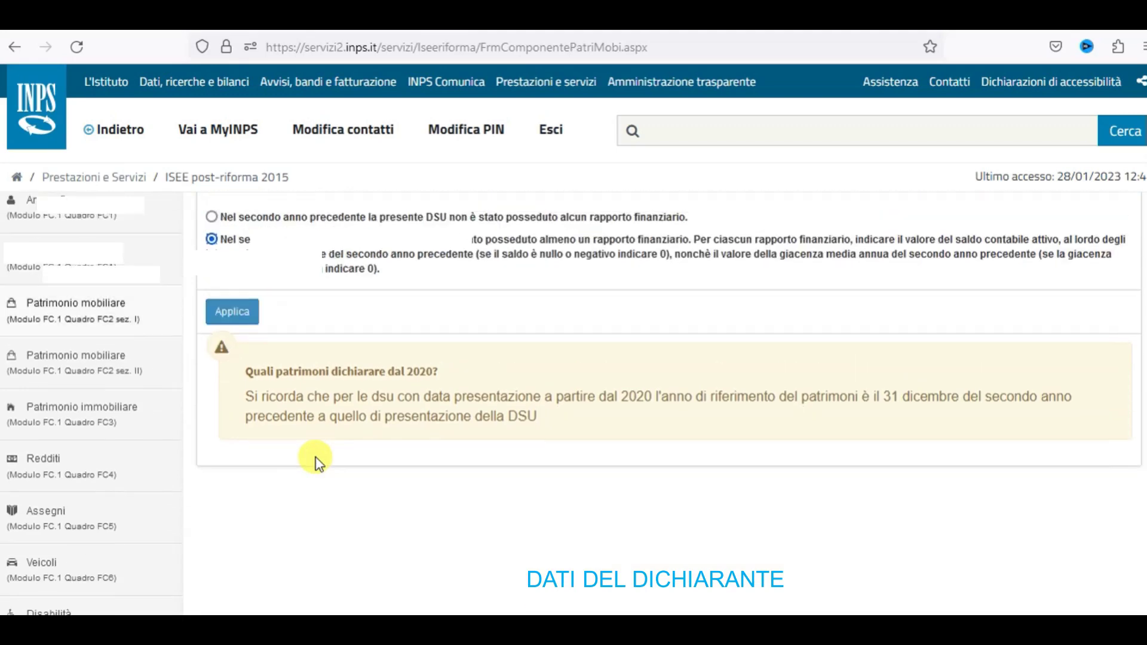
pyautogui.click(228, 314)
pyautogui.scroll(-1, 387, 460)
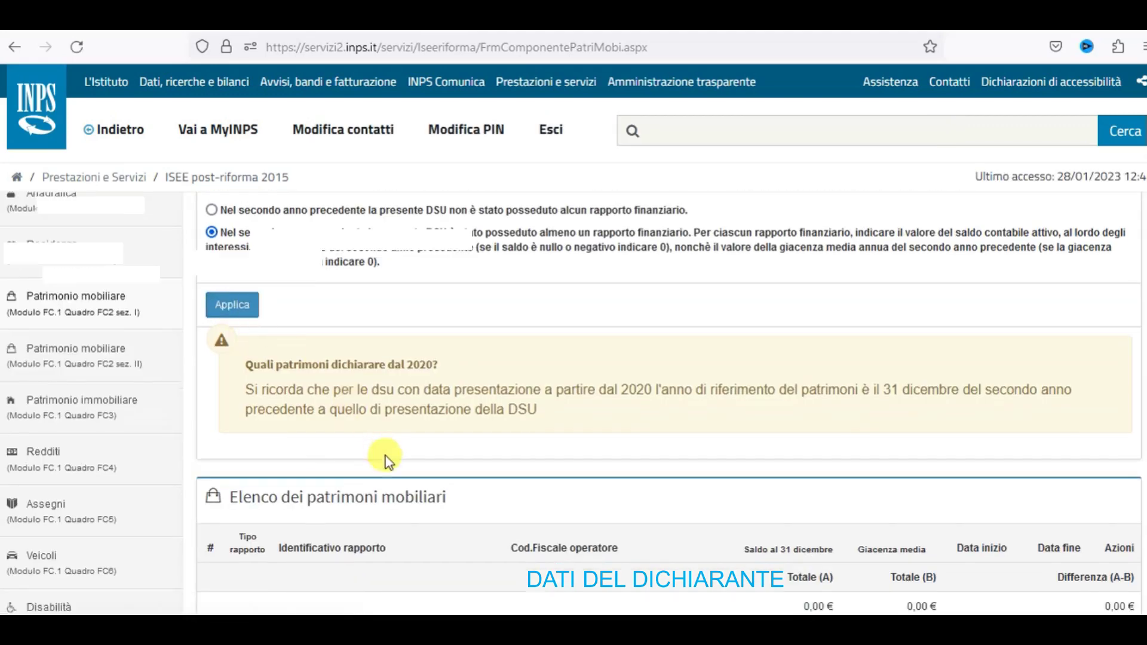
pyautogui.scroll(-4, 387, 460)
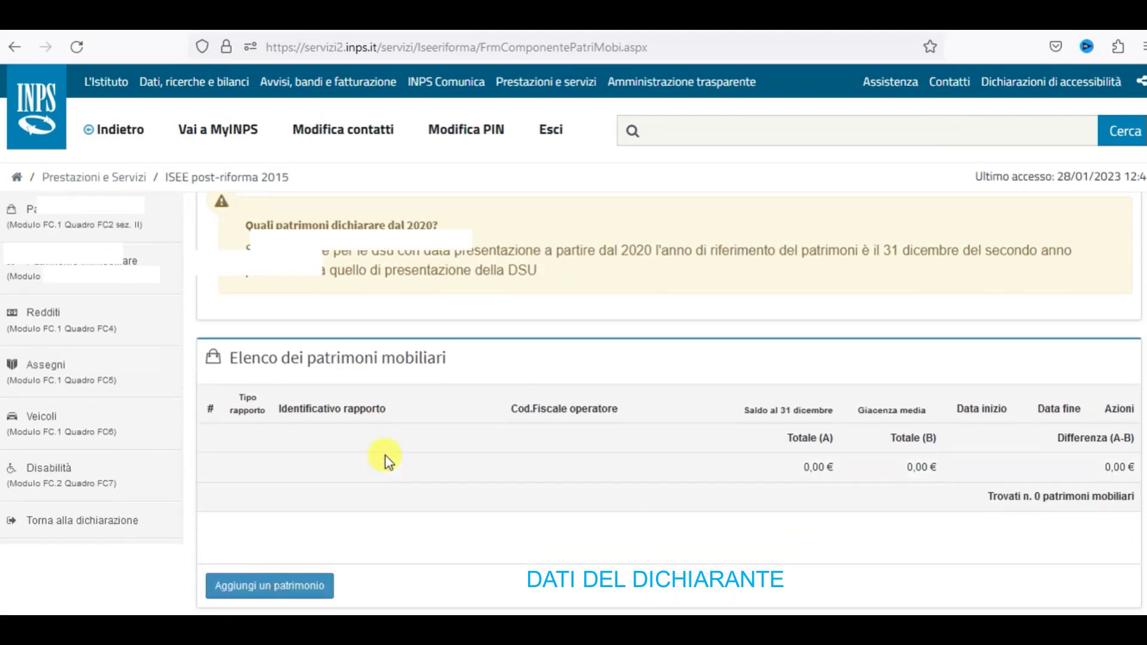
# Step: Open the form for a new movable asset, review its fields and Tipo rapporto options, and cancel without adding one
pyautogui.click(283, 588)
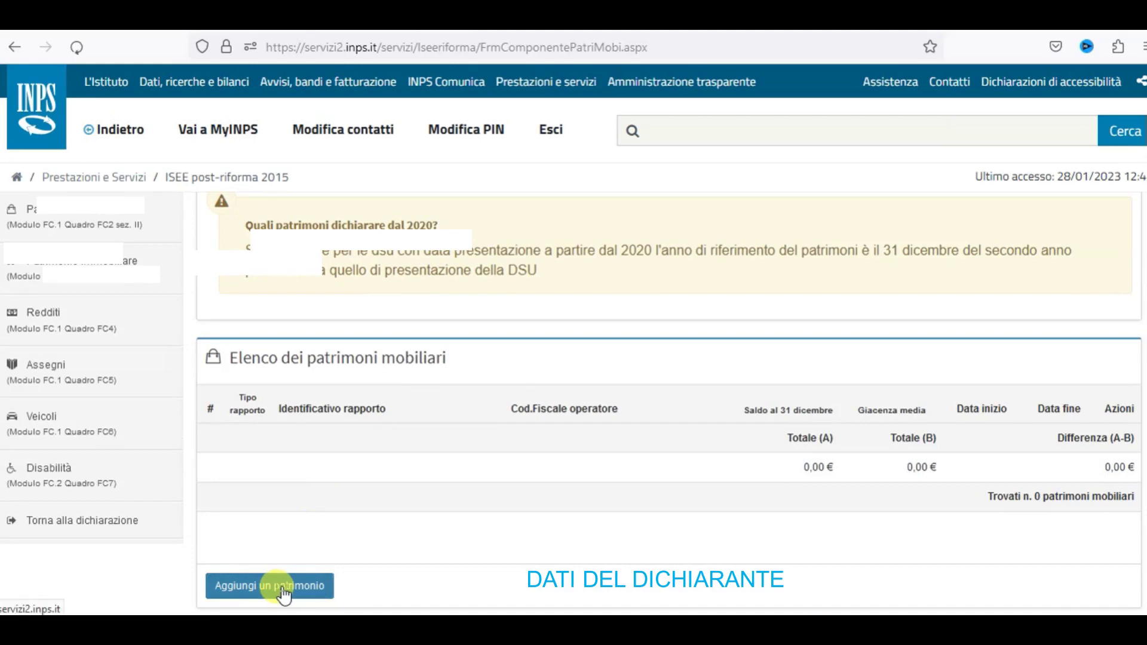
pyautogui.click(406, 395)
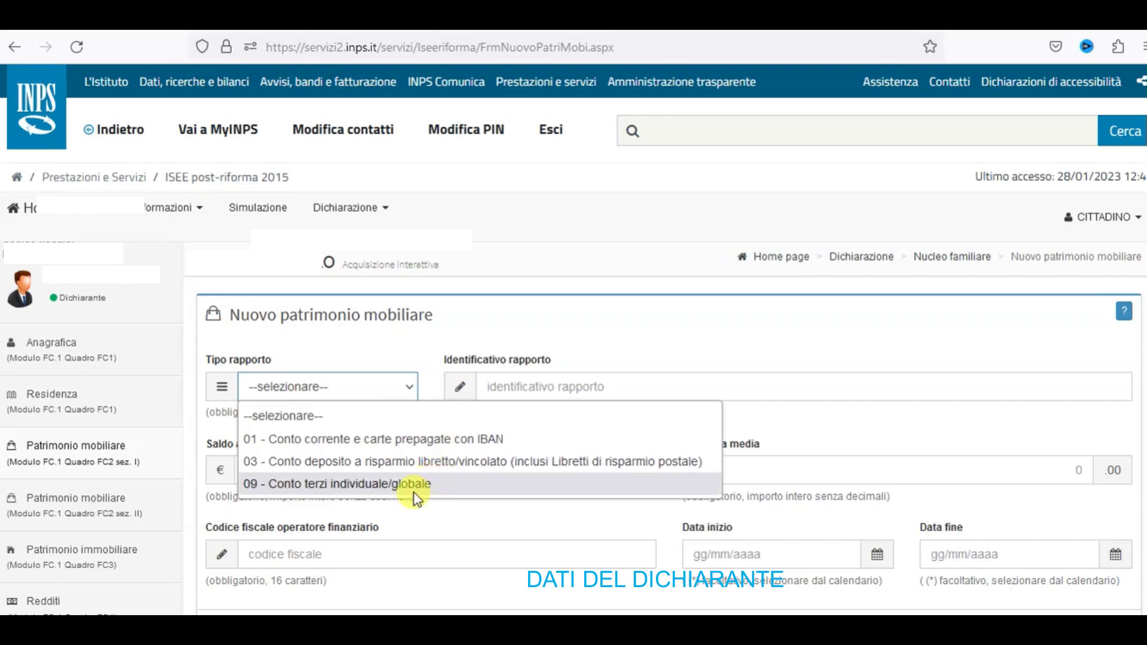
pyautogui.click(395, 347)
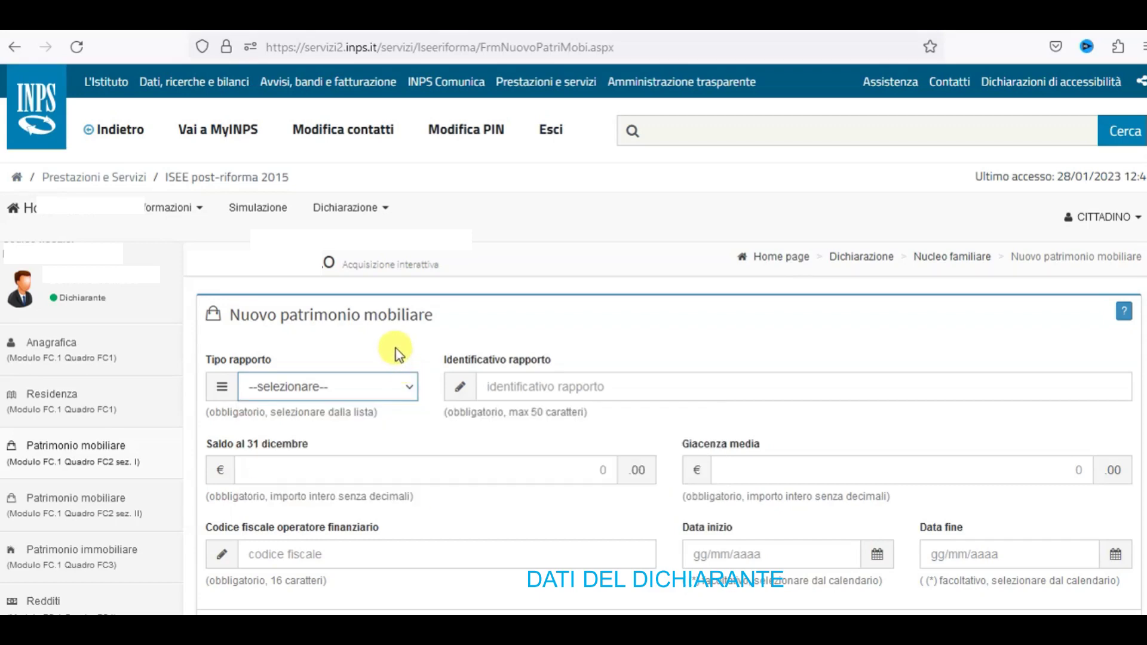
pyautogui.scroll(-2, 430, 417)
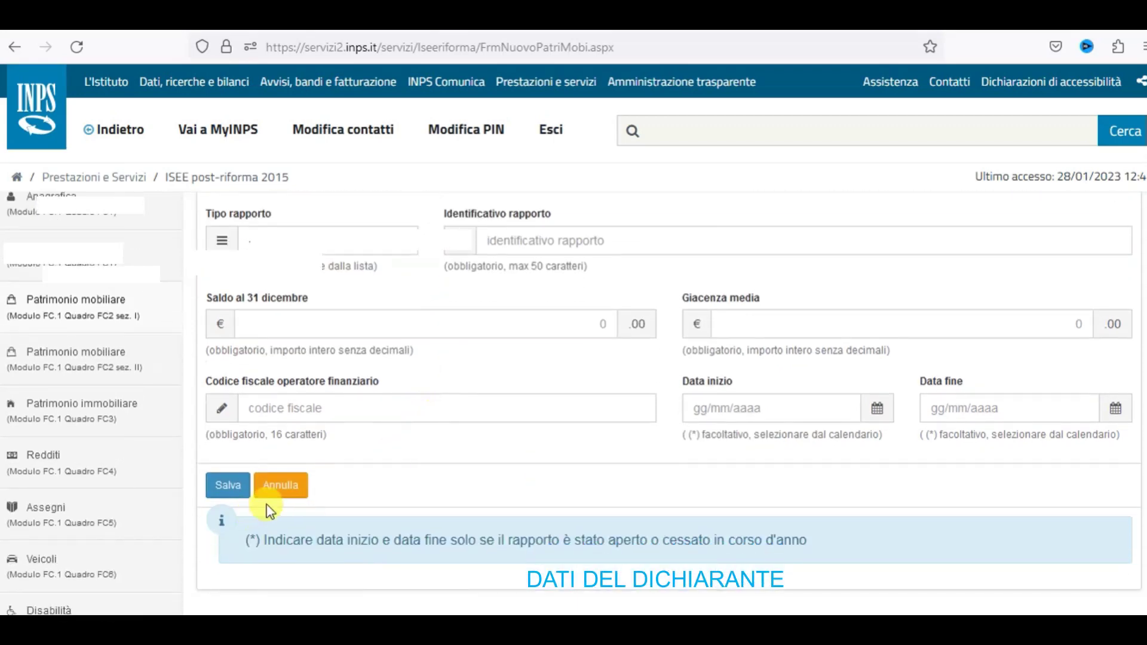
pyautogui.click(280, 487)
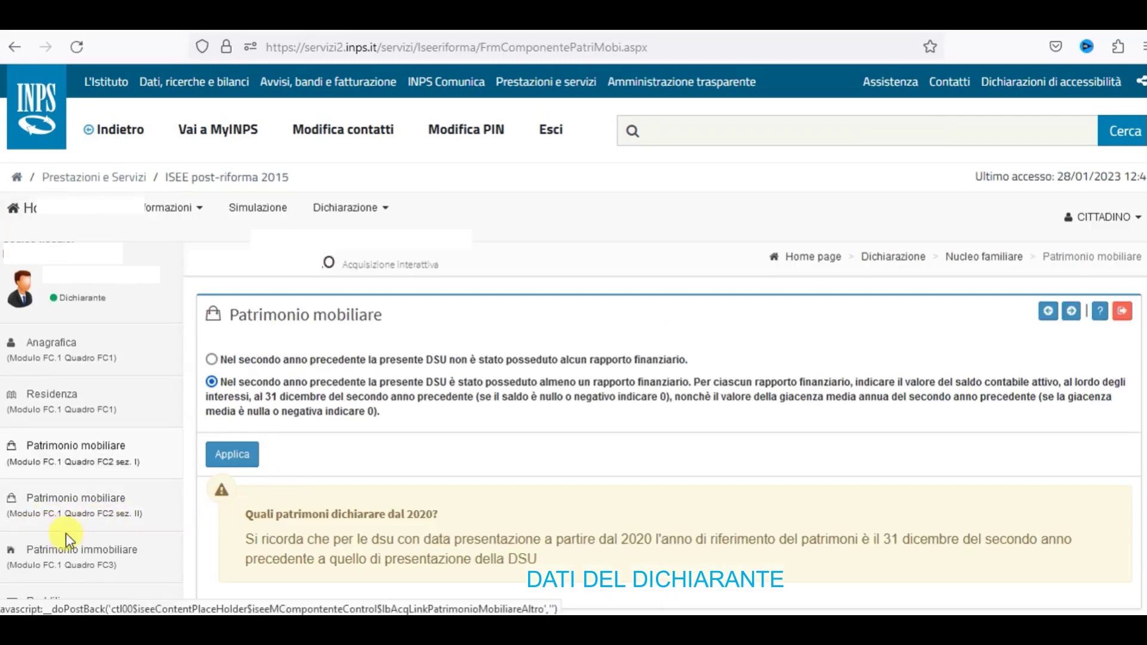
# Step: Review the Tipo rapporto options for other movable assets in Quadro FC2 sez. II, and check the Patrimonio immobiliare section, Quadro FC3
pyautogui.click(105, 524)
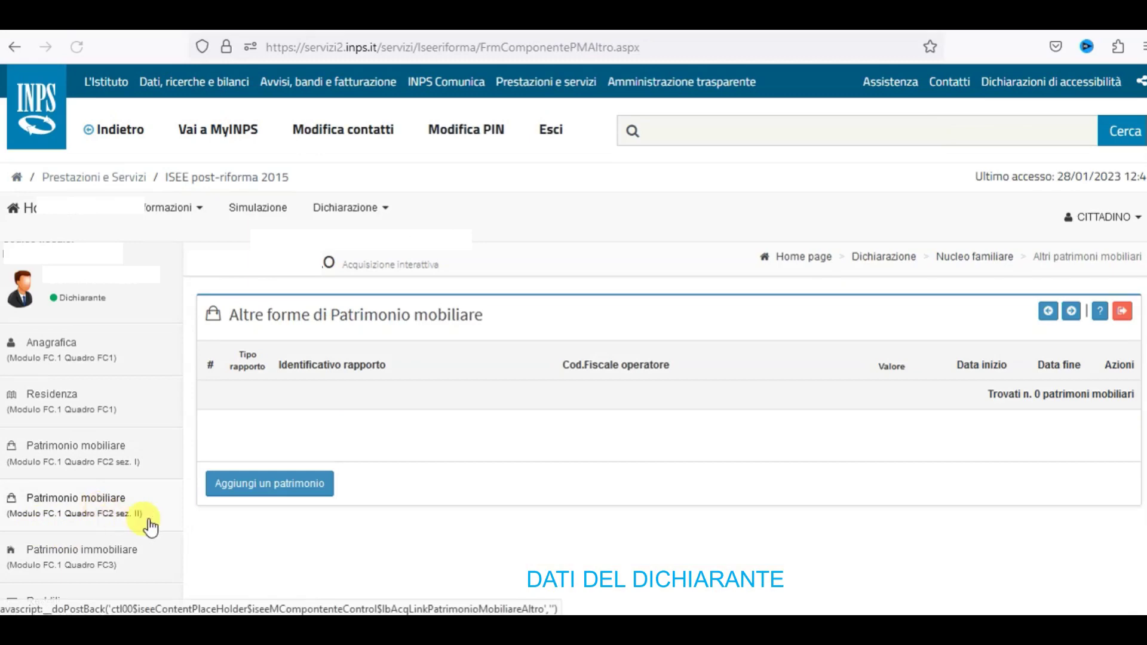
pyautogui.click(258, 485)
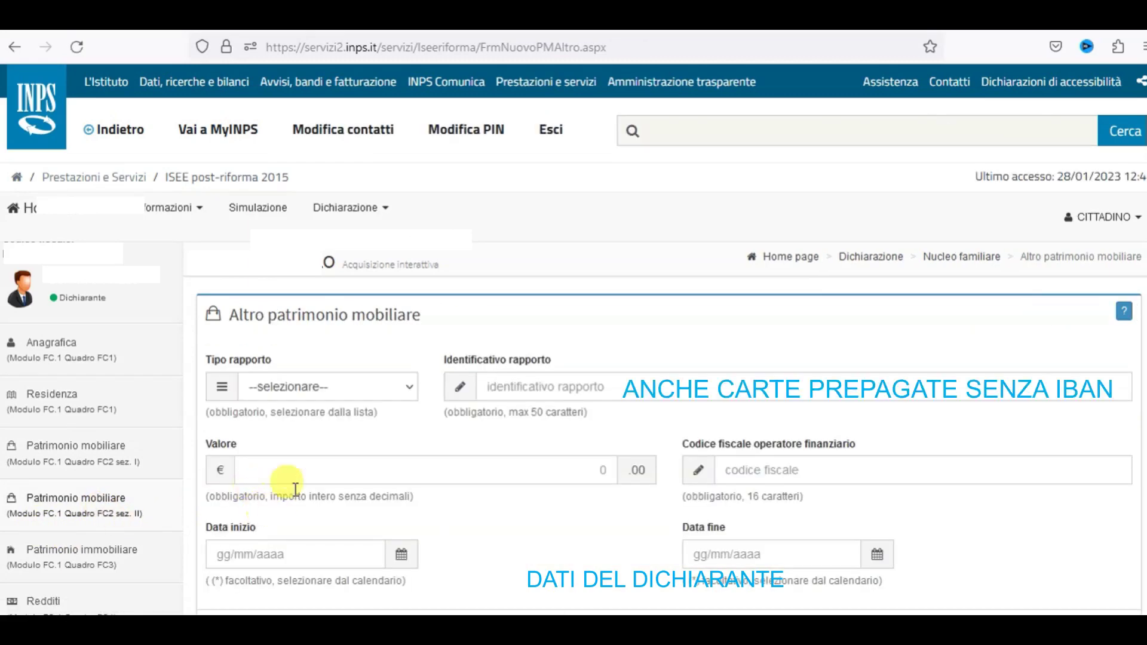
pyautogui.click(389, 393)
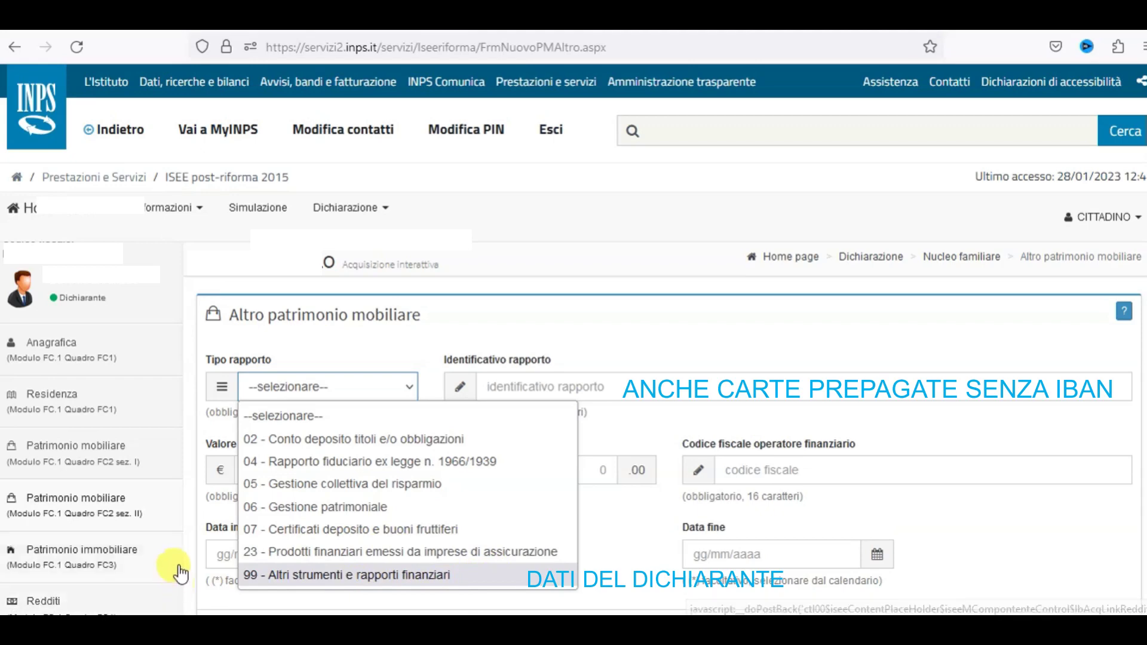
pyautogui.click(632, 556)
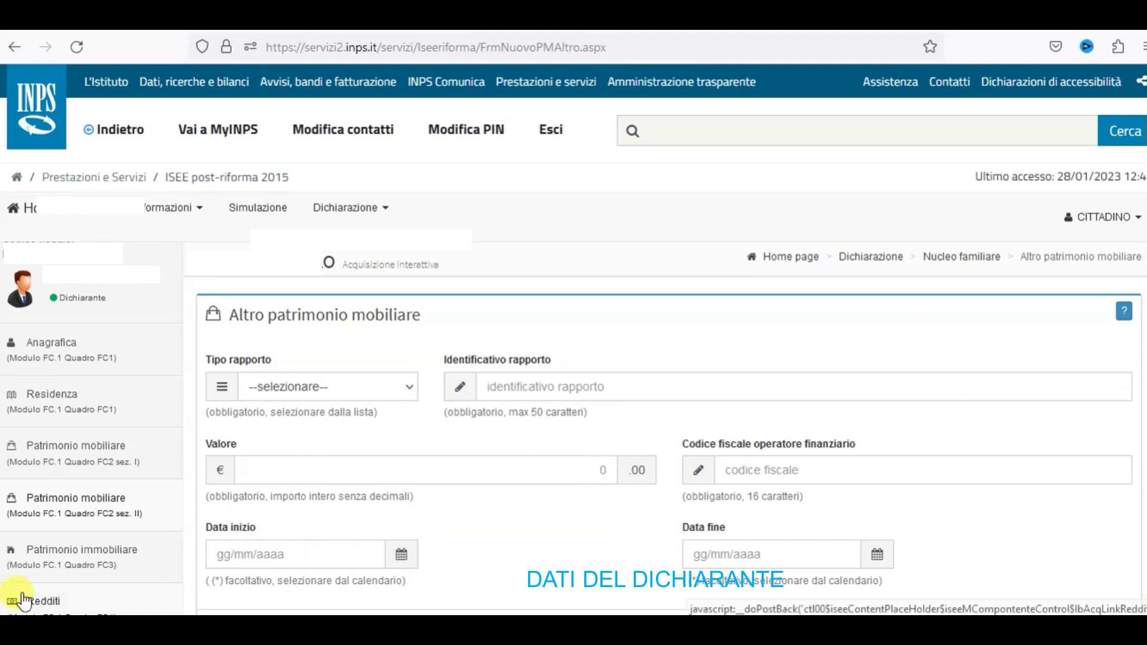
pyautogui.click(91, 561)
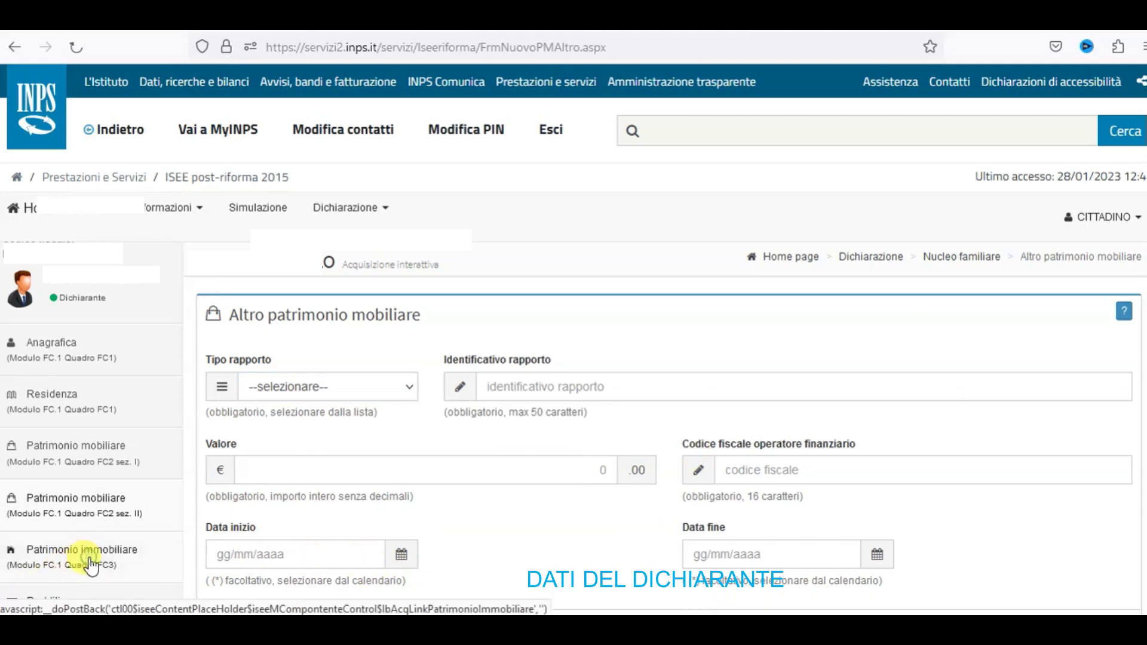
pyautogui.scroll(-2, 382, 489)
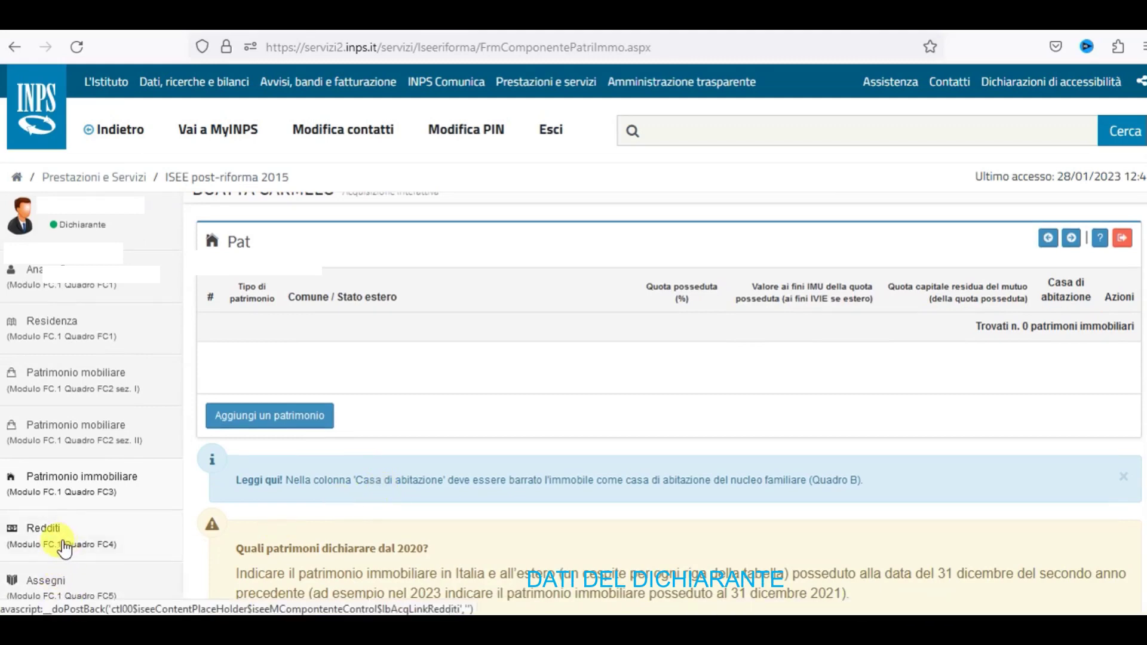
# Step: Open the declarant's Redditi section, Quadro FC4, and enter 4500 euros under Altri trattamenti
pyautogui.click(63, 544)
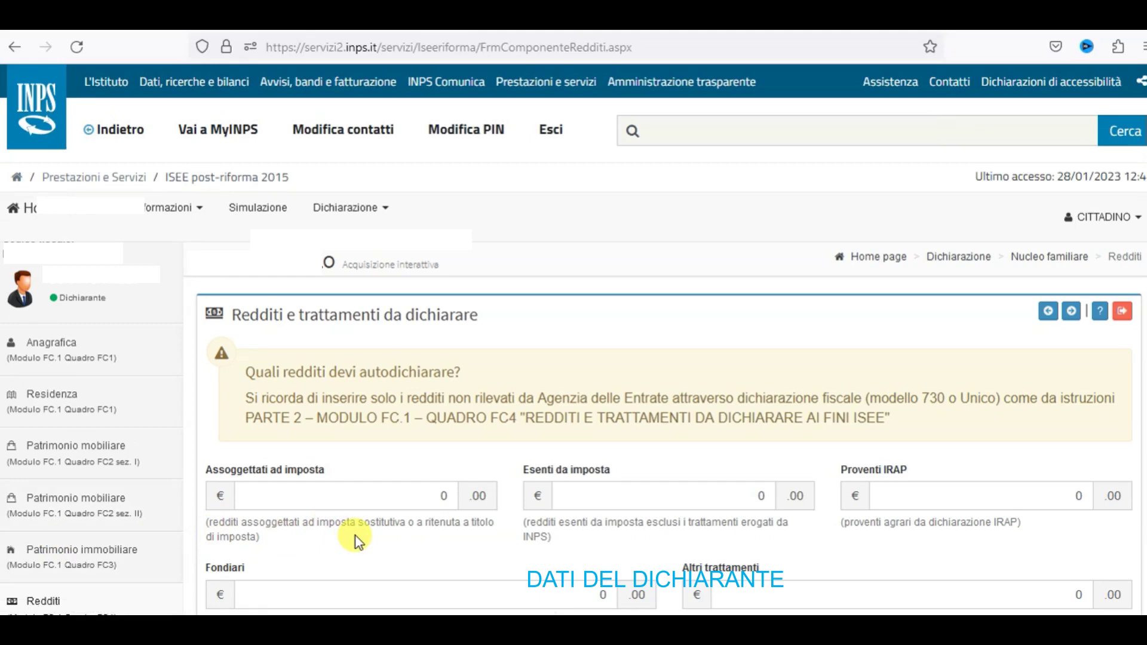
pyautogui.scroll(-1, 355, 535)
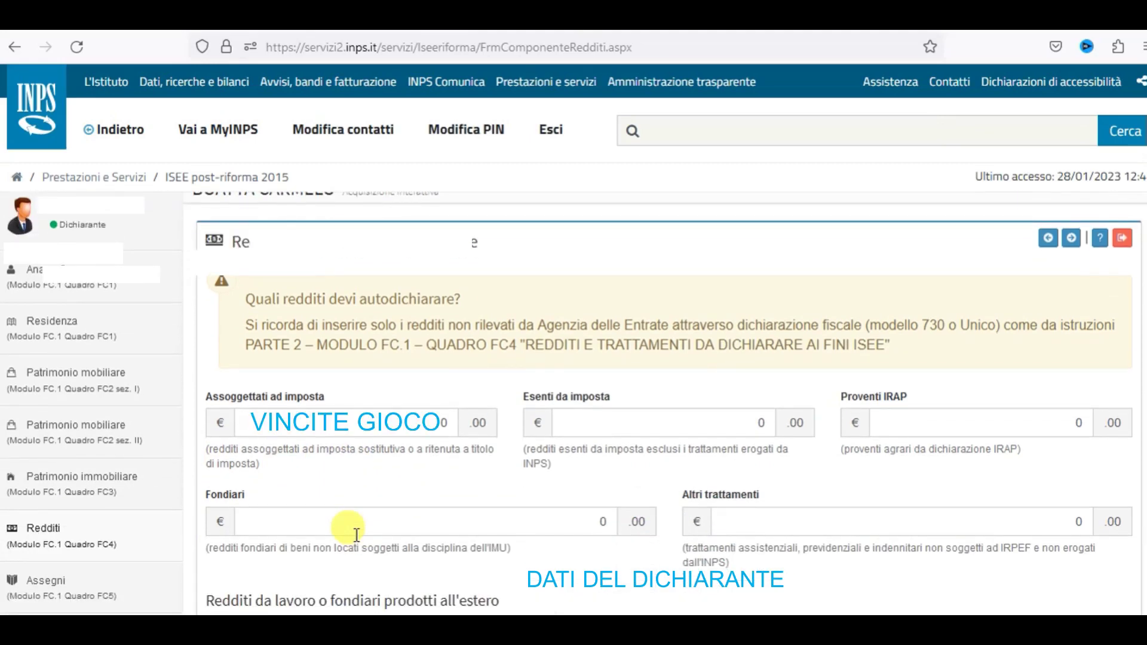
pyautogui.scroll(-1, 356, 534)
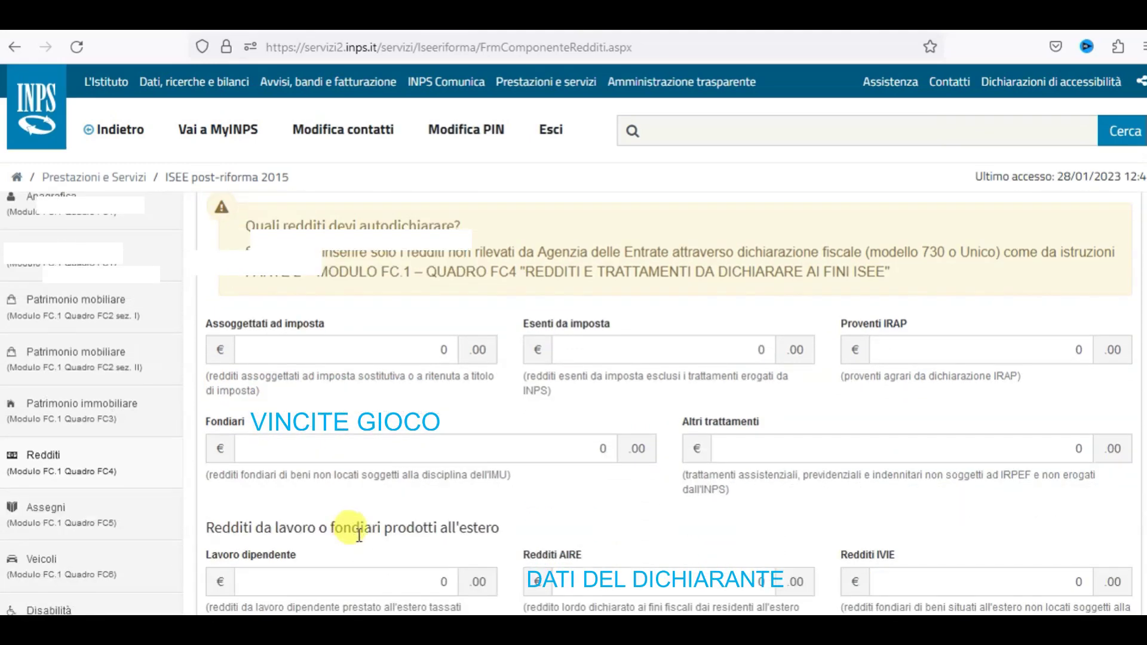
pyautogui.click(812, 452)
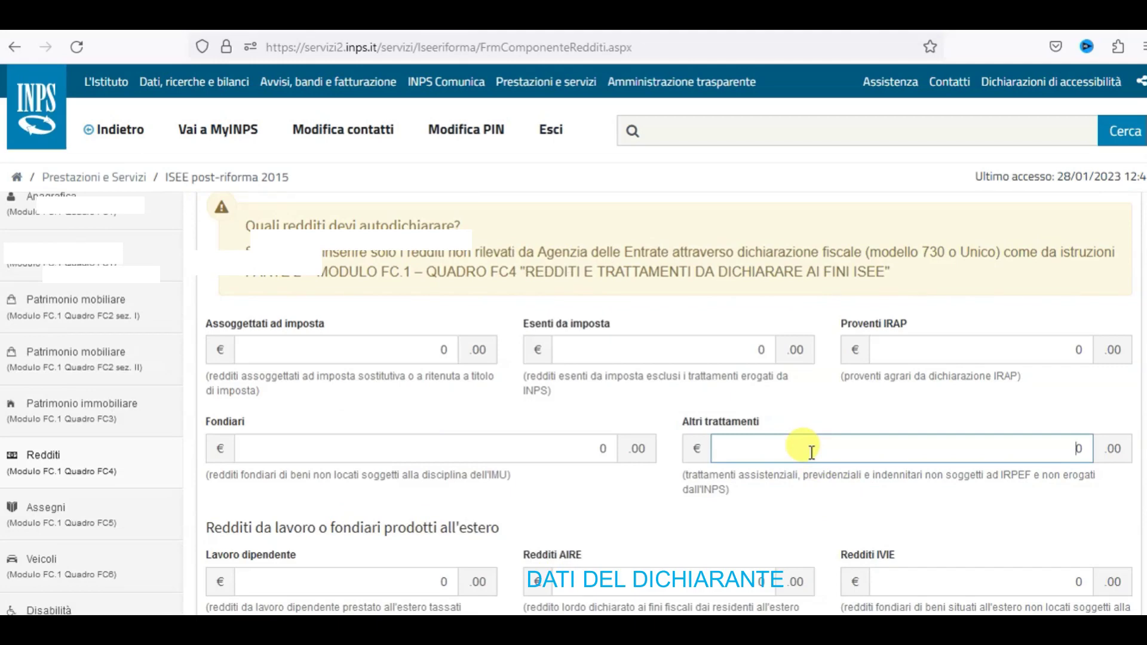
pyautogui.write('4500')
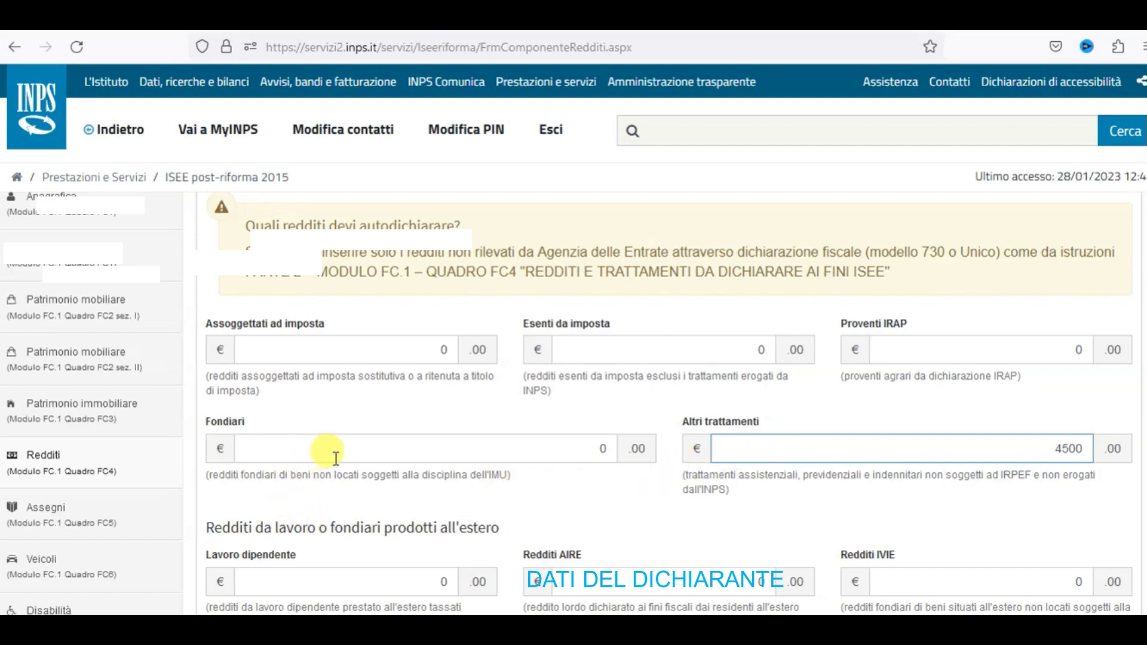
# Step: Enter 1800 euros under Assoggettati ad imposta, save the Redditi page and confirm the self-declared income
pyautogui.click(301, 352)
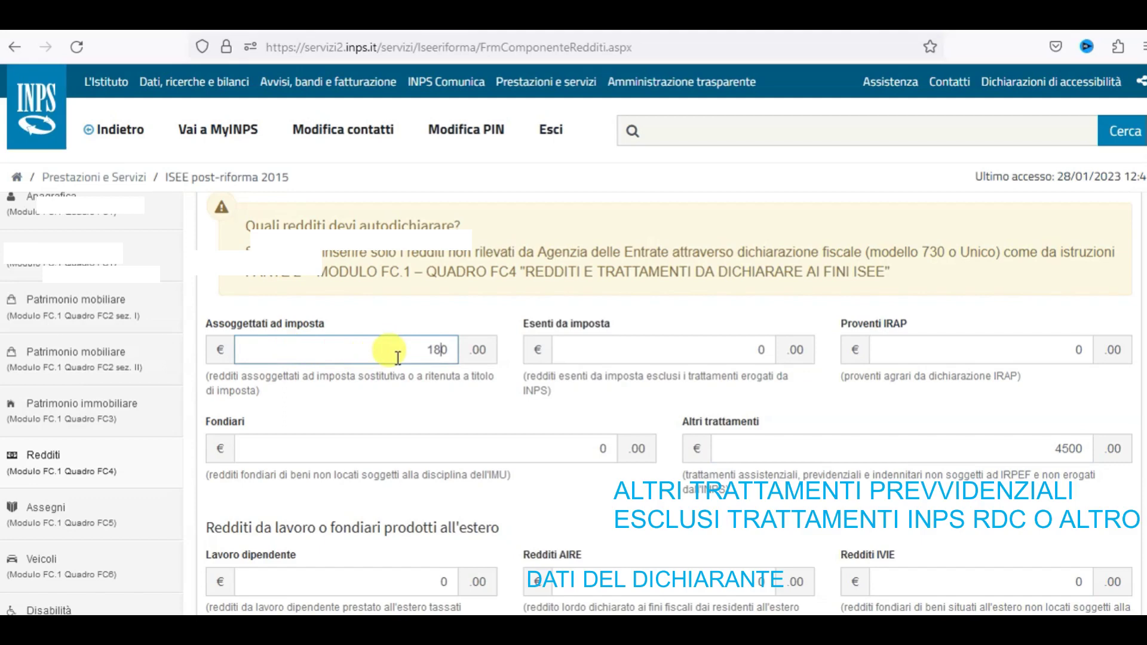
pyautogui.write('0')
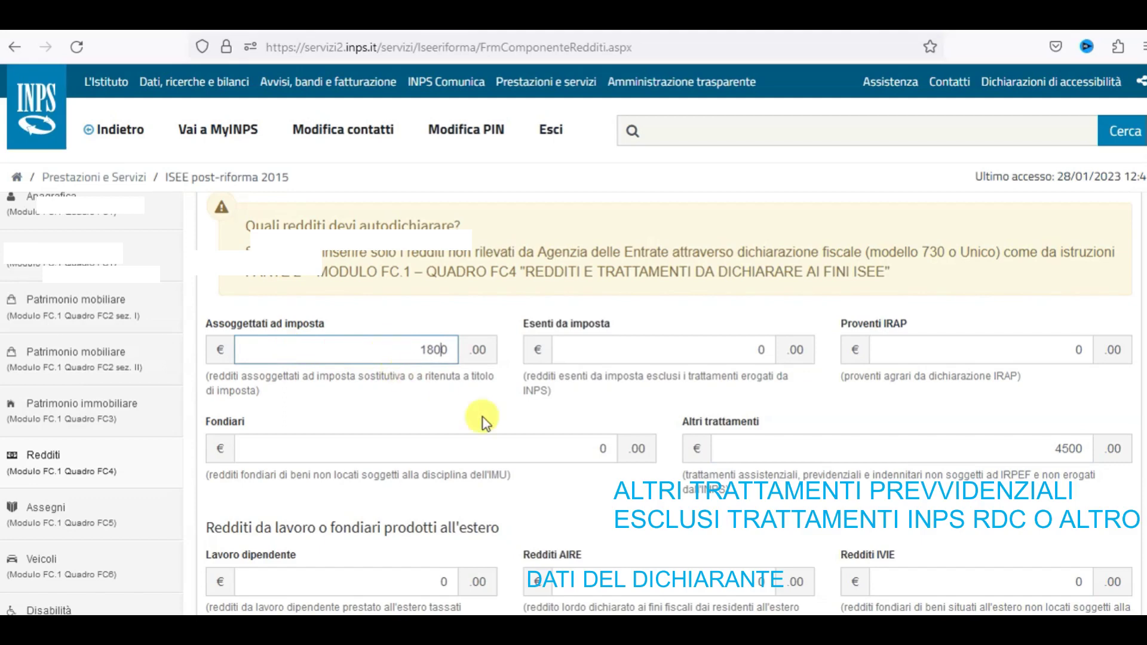
pyautogui.scroll(-3, 615, 491)
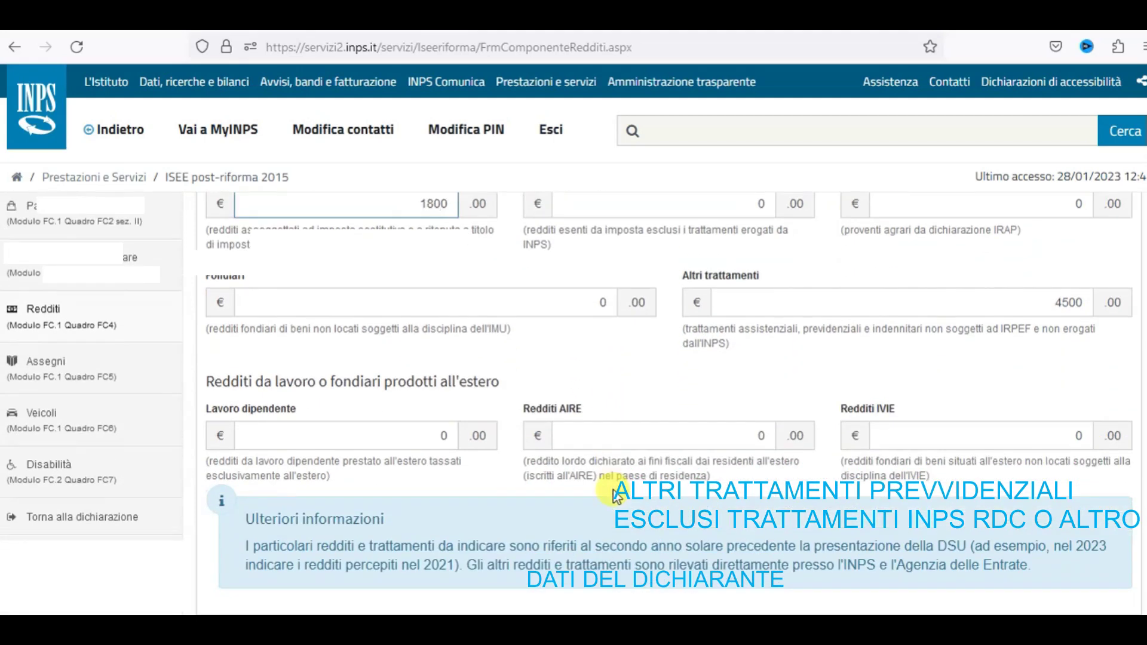
pyautogui.scroll(-2, 614, 490)
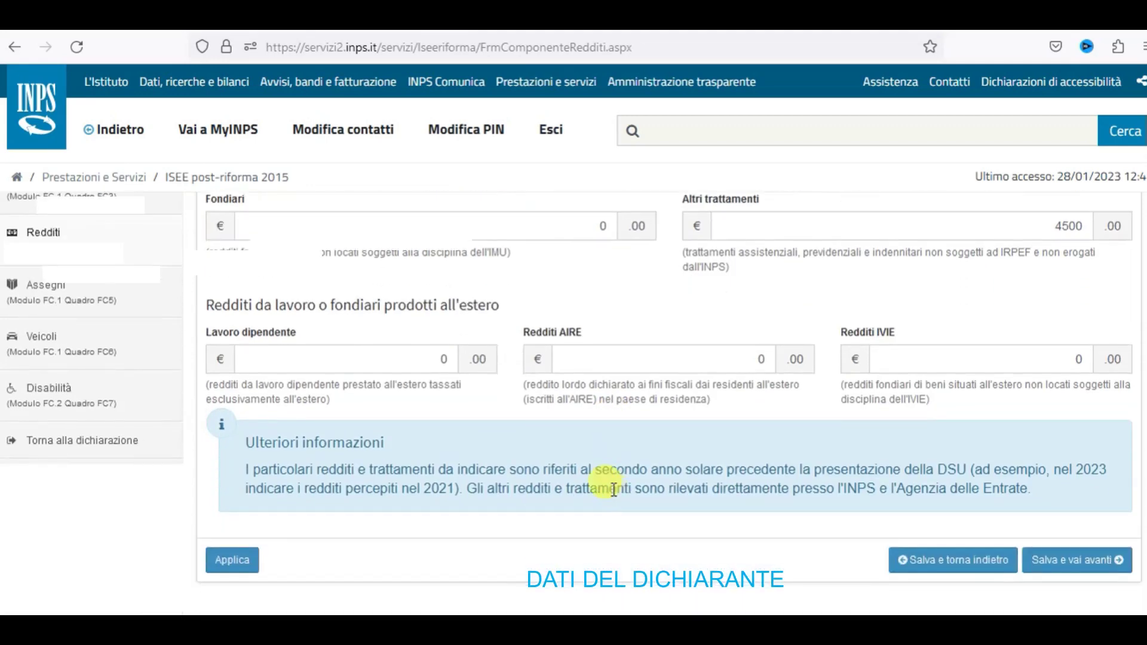
pyautogui.click(1072, 562)
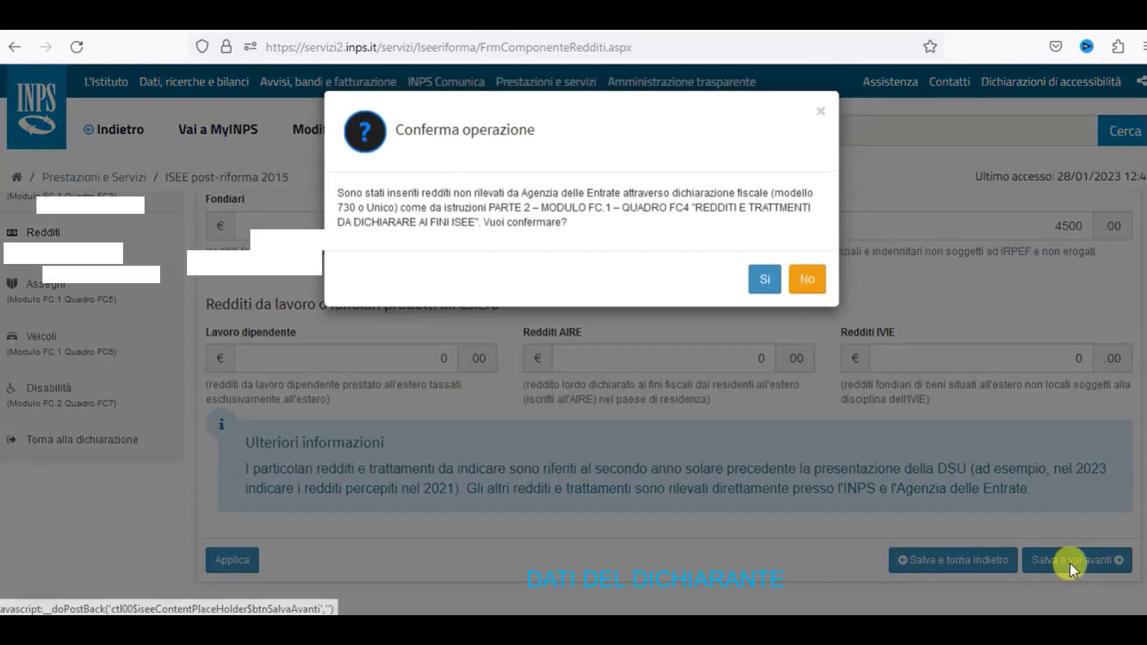
pyautogui.click(762, 289)
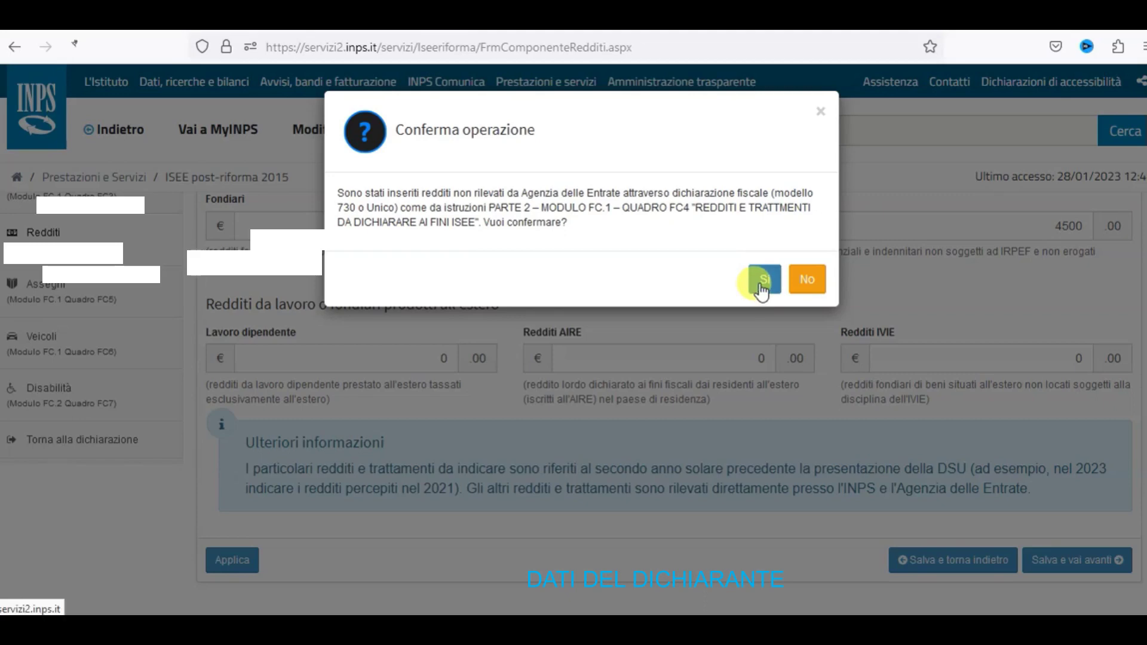
# Step: Review the fields for child and spousal support received and paid in Assegni, and save the page to move on to Veicoli
pyautogui.scroll(-3, 621, 426)
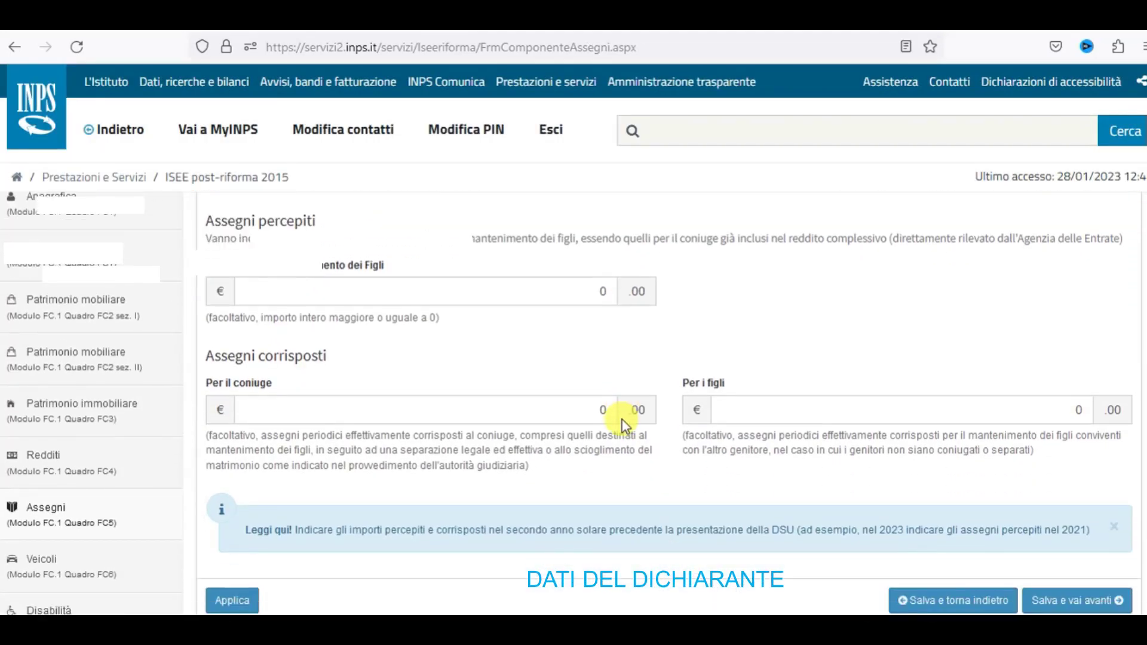
pyautogui.scroll(2, 561, 437)
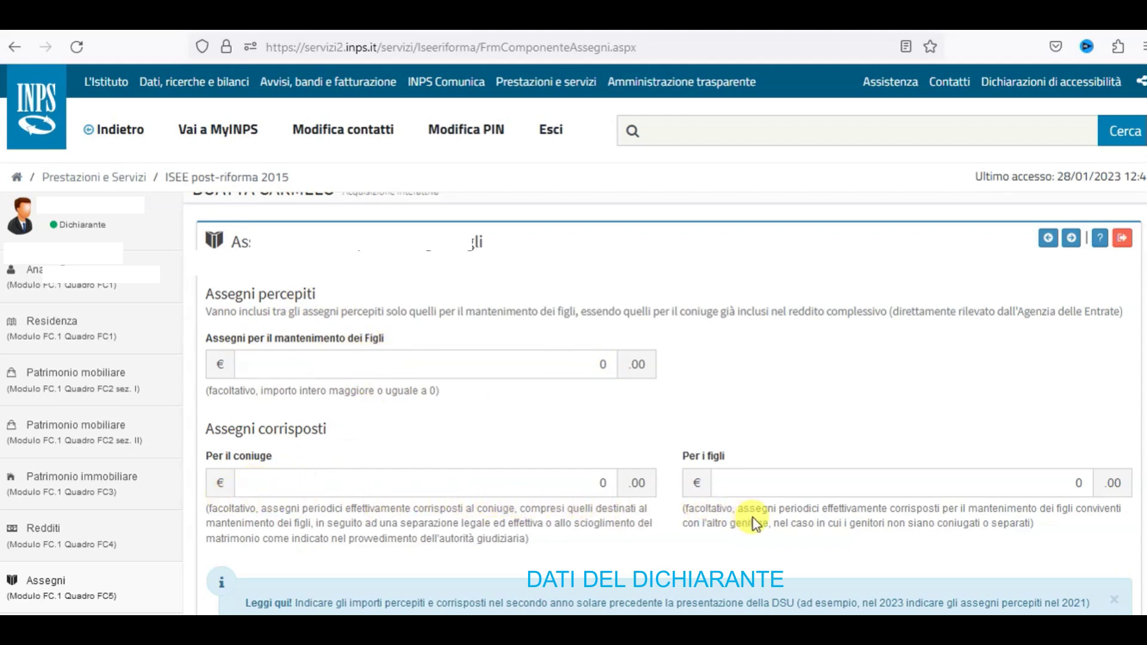
pyautogui.scroll(-2, 751, 519)
pyautogui.scroll(-2, 751, 517)
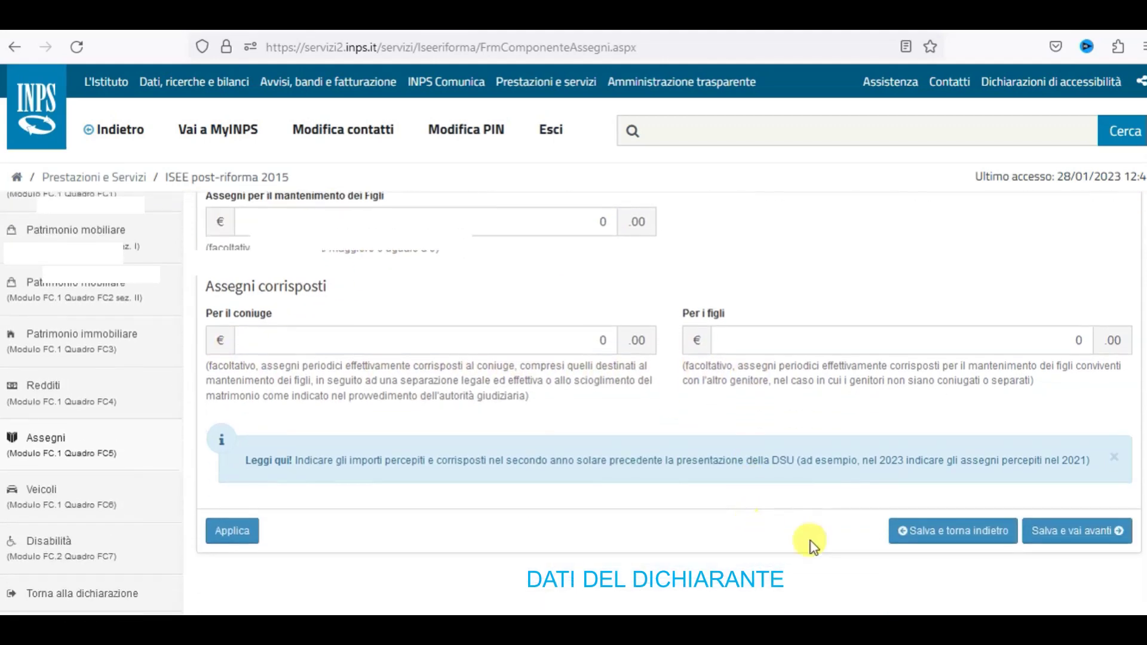
pyautogui.click(1070, 532)
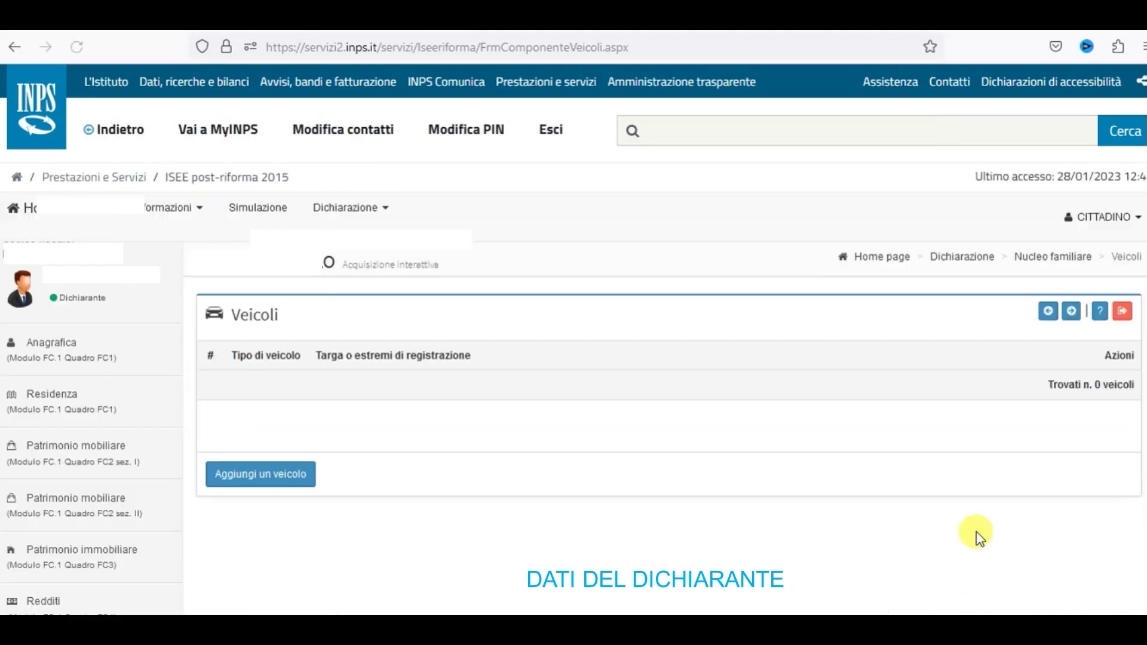
# Step: Open the form for a new vehicle, review the Tipo di veicolo options, and cancel without adding a vehicle
pyautogui.click(245, 473)
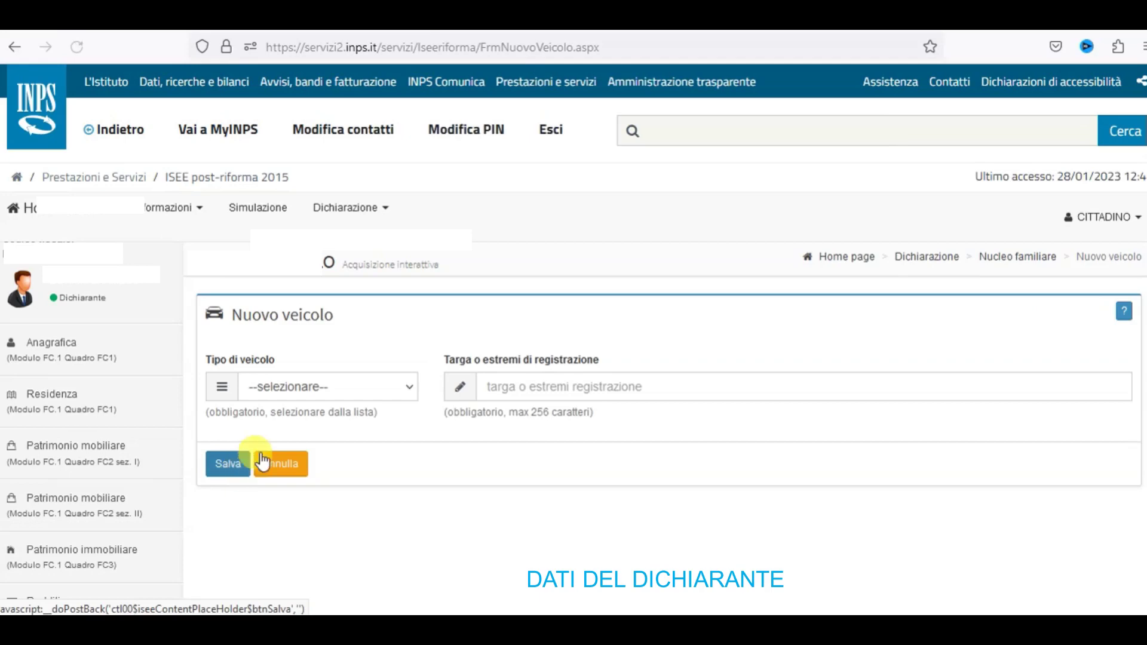
pyautogui.click(411, 389)
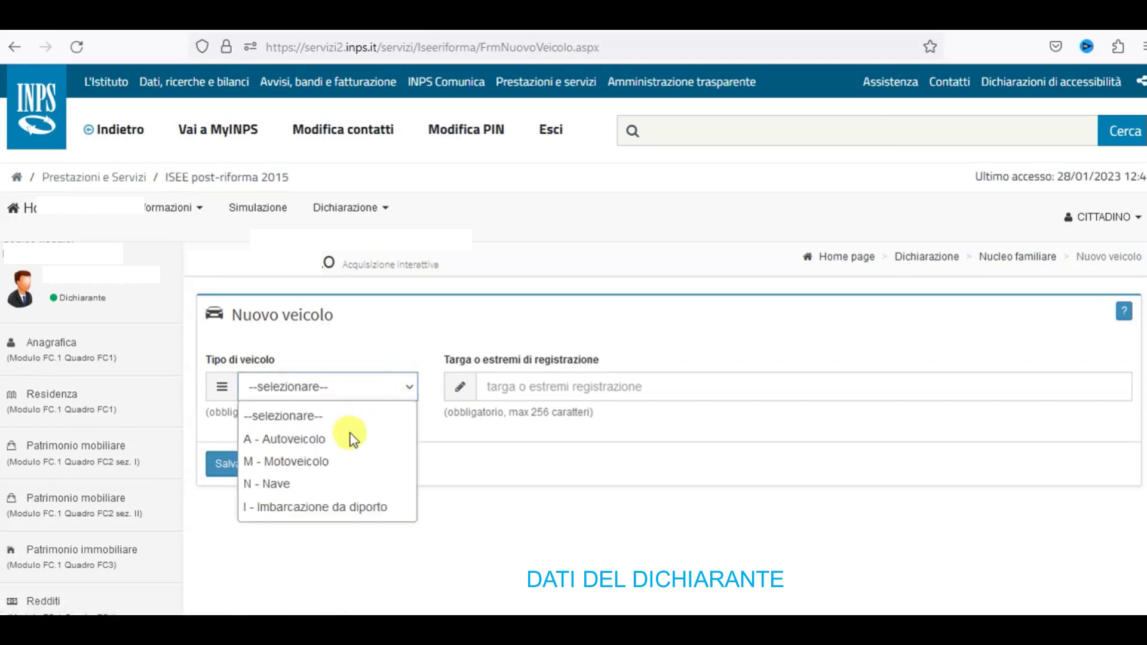
pyautogui.click(317, 539)
pyautogui.click(289, 472)
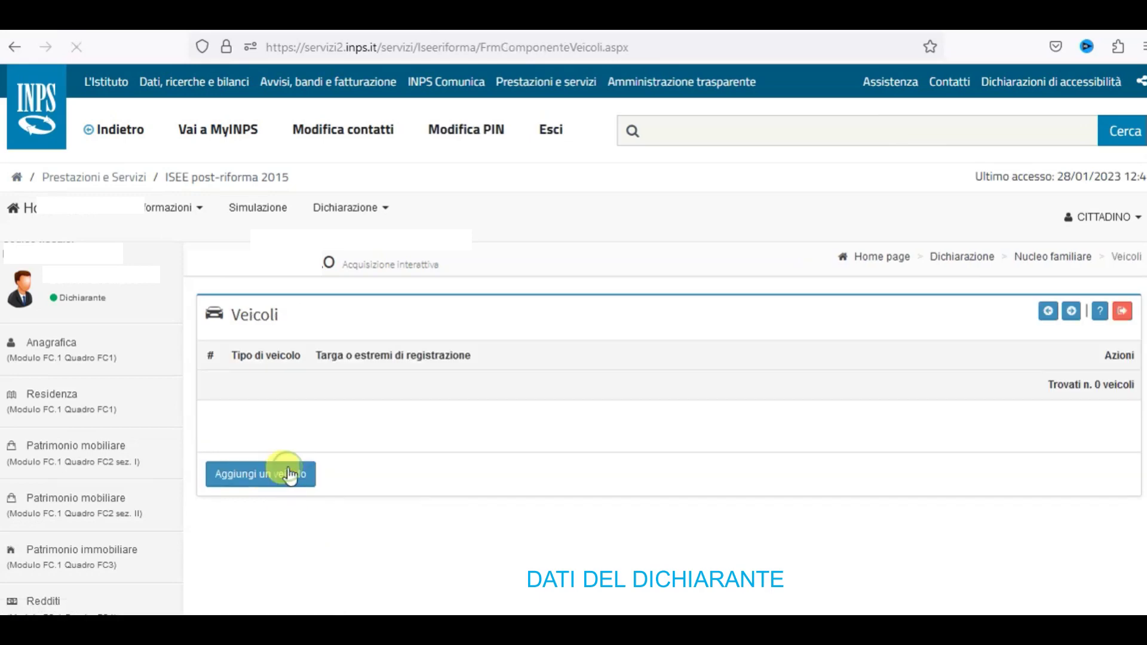
pyautogui.scroll(-2, 143, 546)
pyautogui.scroll(-4, 143, 546)
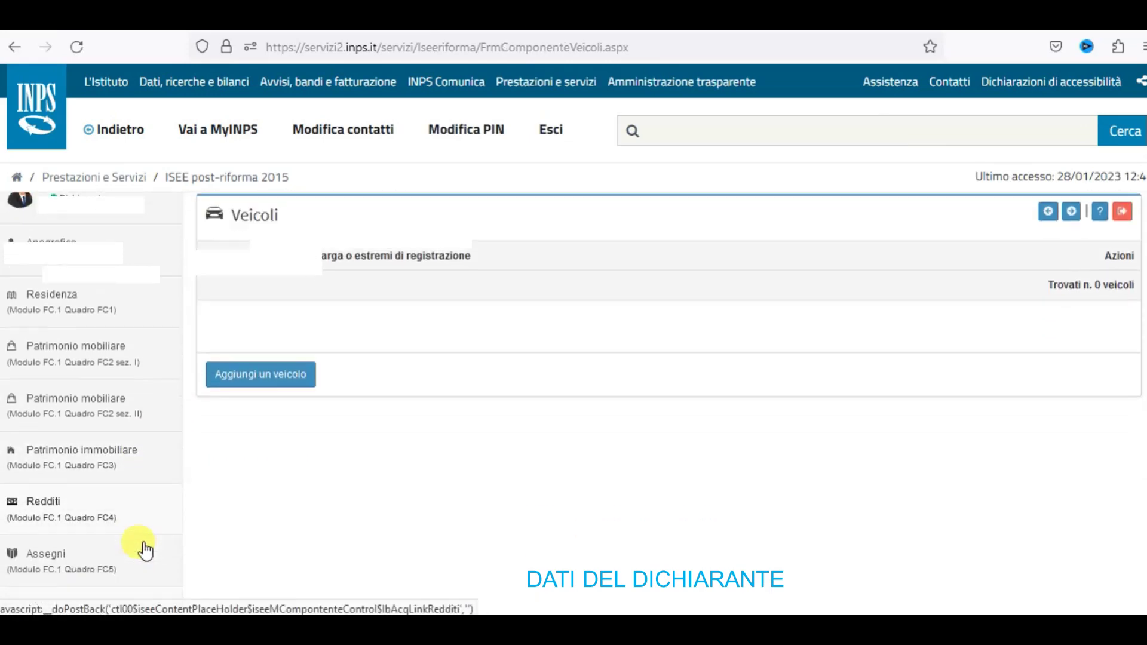
# Step: Open the declarant's Disabilità section, Quadro FC7, review the disability options without changing the selection, and return to the declaration
pyautogui.click(24, 562)
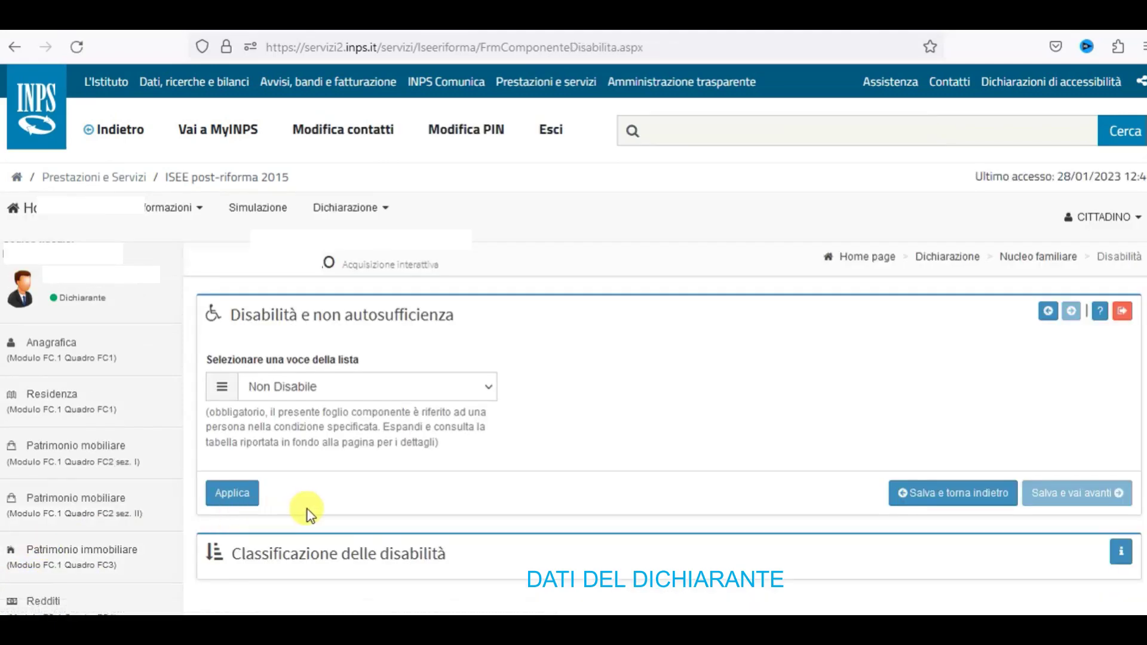
pyautogui.click(483, 389)
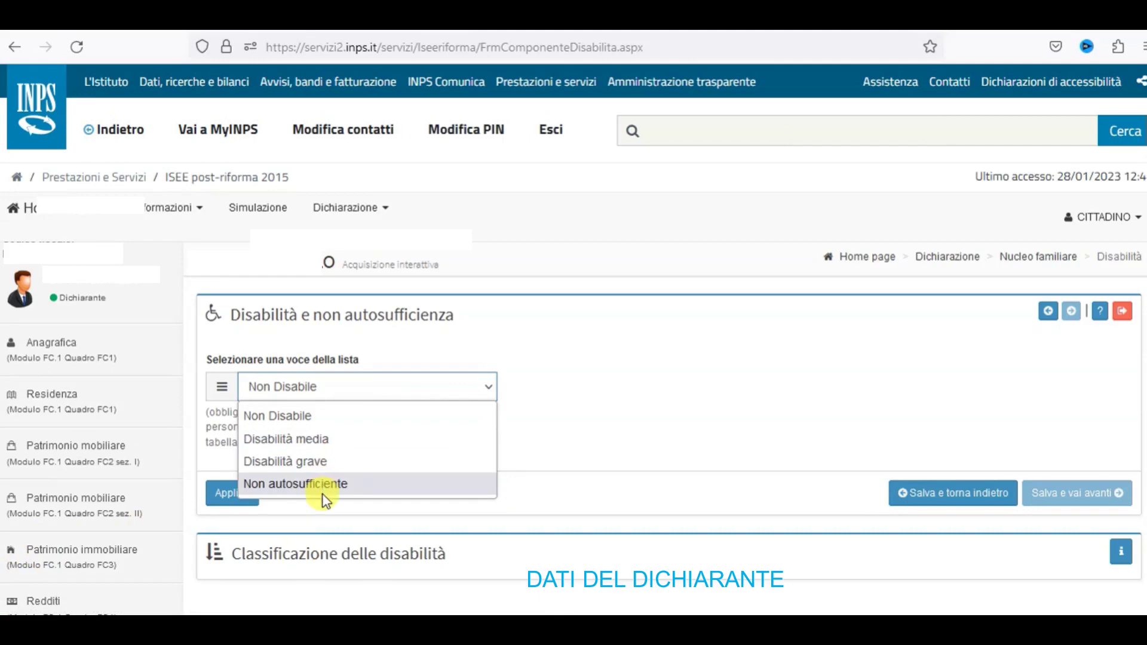
pyautogui.click(586, 470)
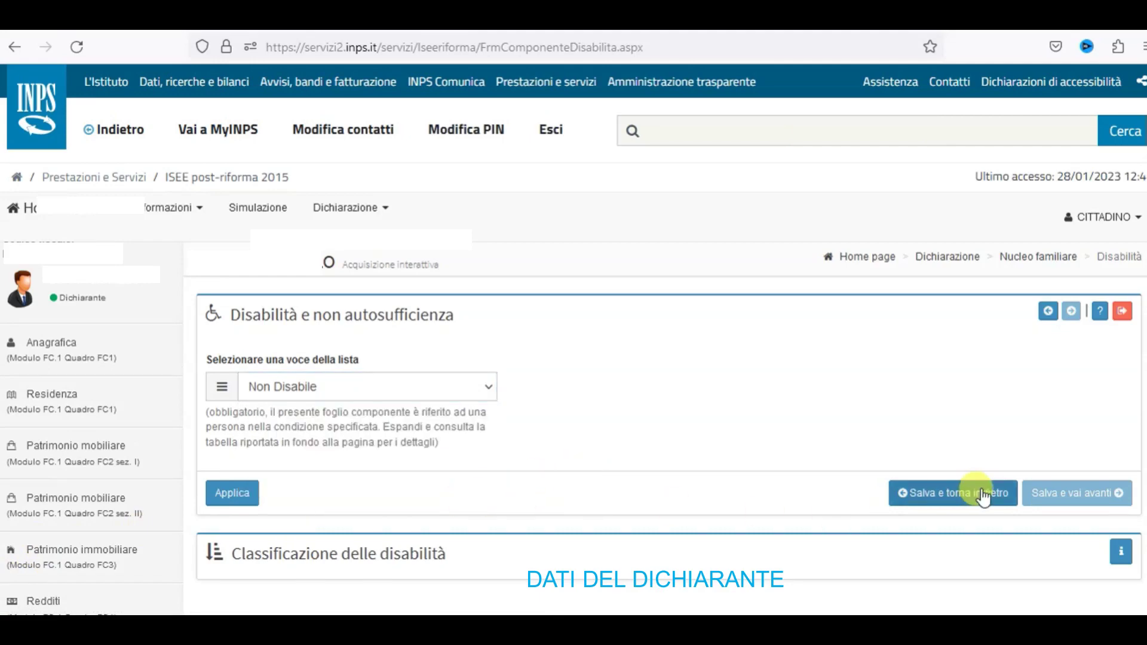
pyautogui.scroll(-3, 445, 547)
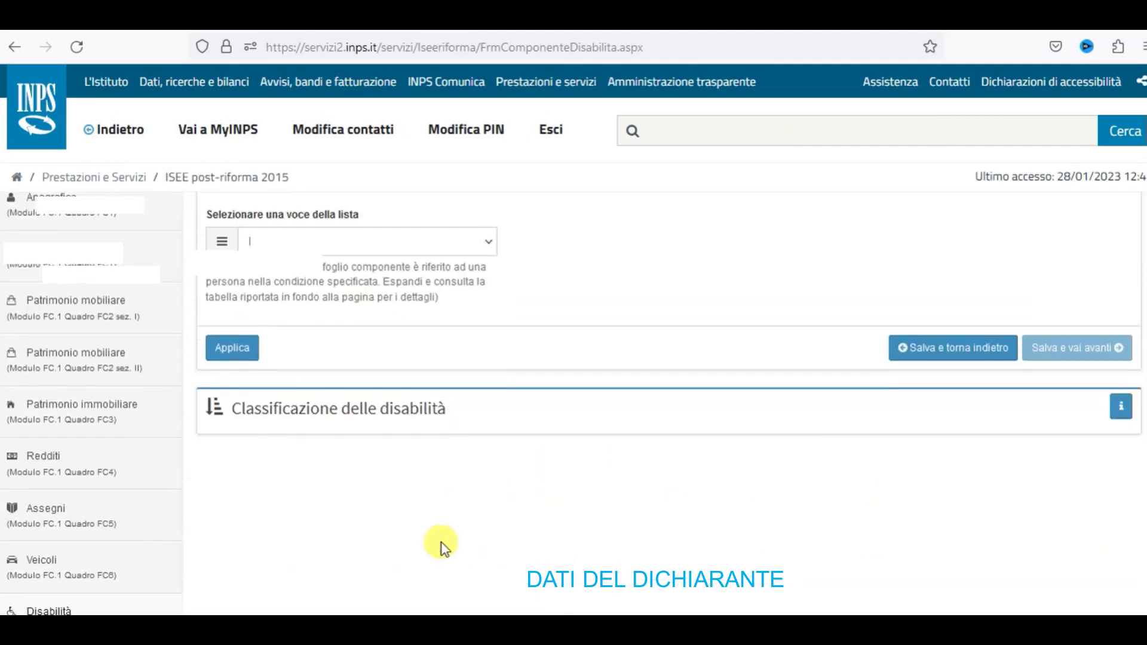
pyautogui.scroll(-1, 85, 587)
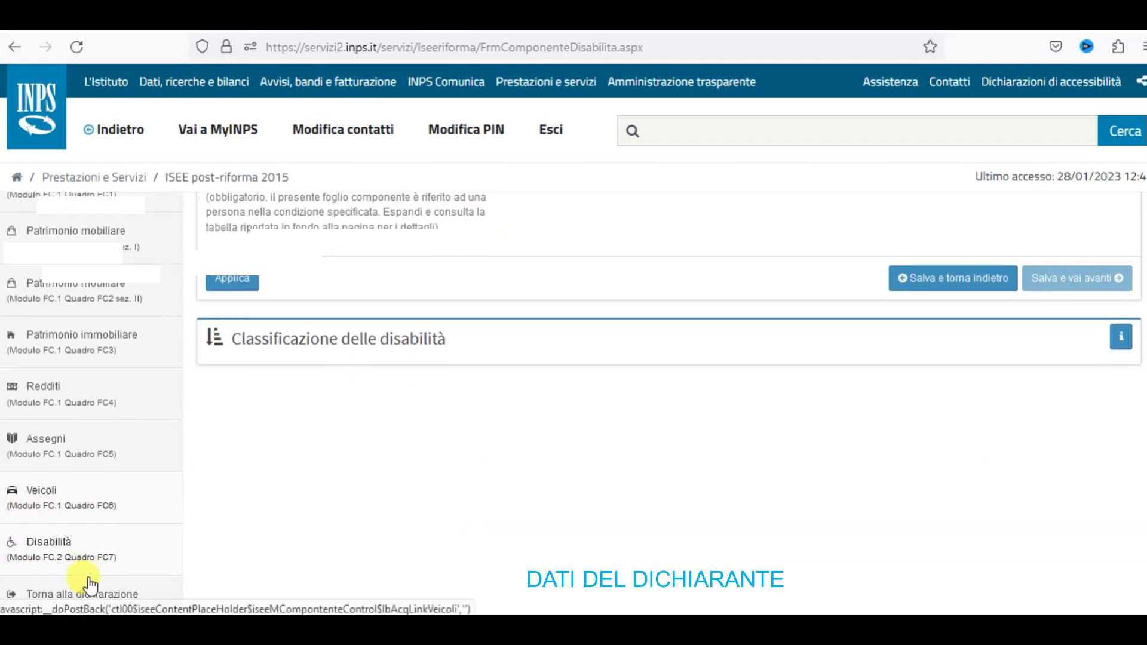
pyautogui.click(88, 582)
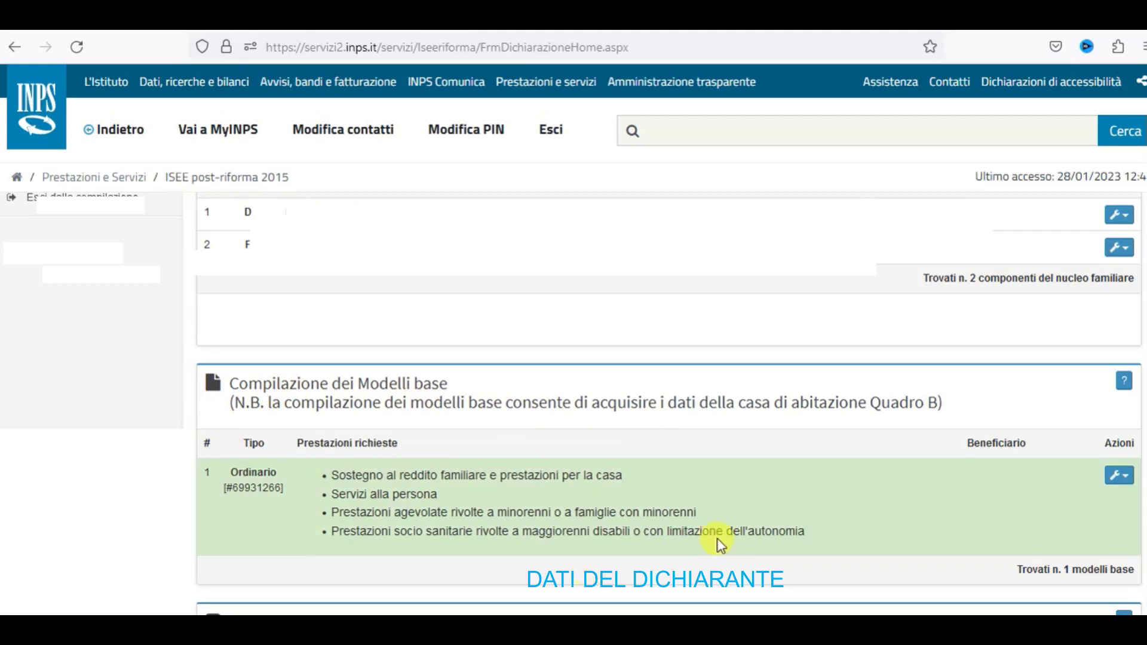
# Step: Open the Ordinario base model, declare the household as a lone parent with their minor children, and save the additional information
pyautogui.click(1116, 476)
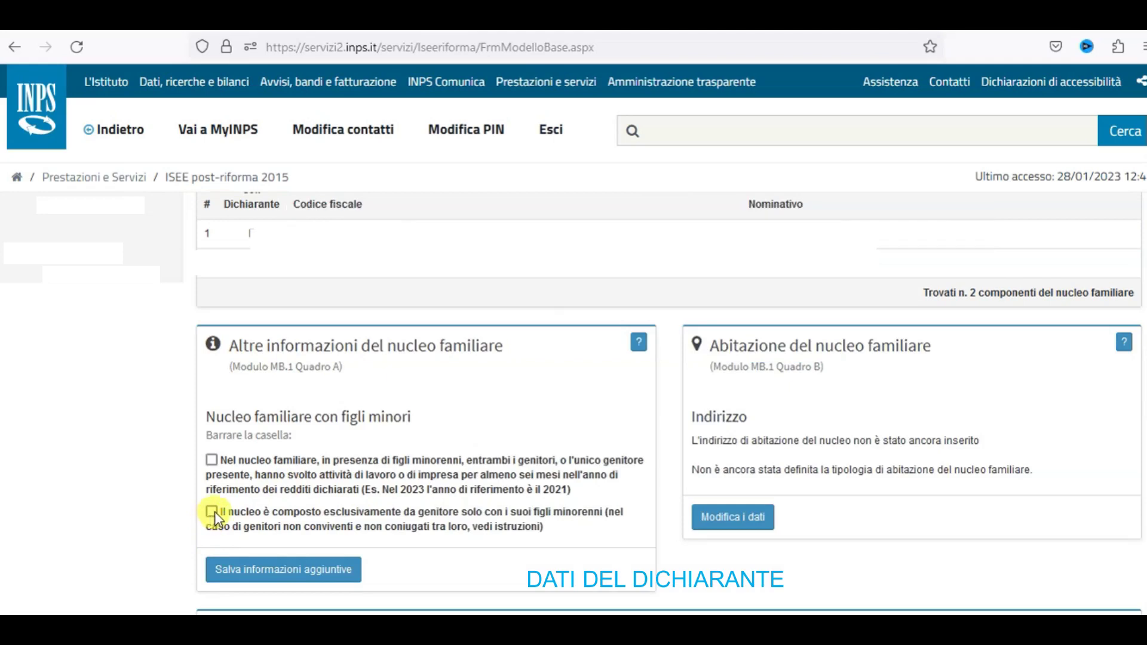
pyautogui.click(283, 575)
# Step: Open the household's Abitazione form, Quadro B, review its address, dwelling type and spouses' residence fields, and go back without saving
pyautogui.click(738, 522)
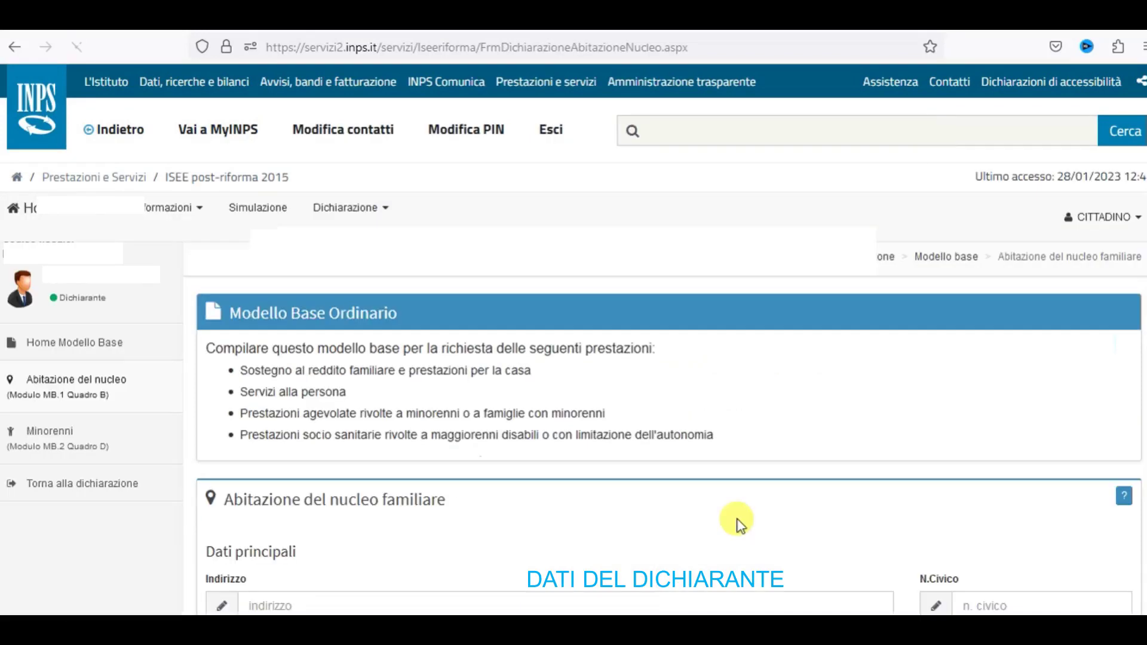
pyautogui.scroll(-3, 732, 521)
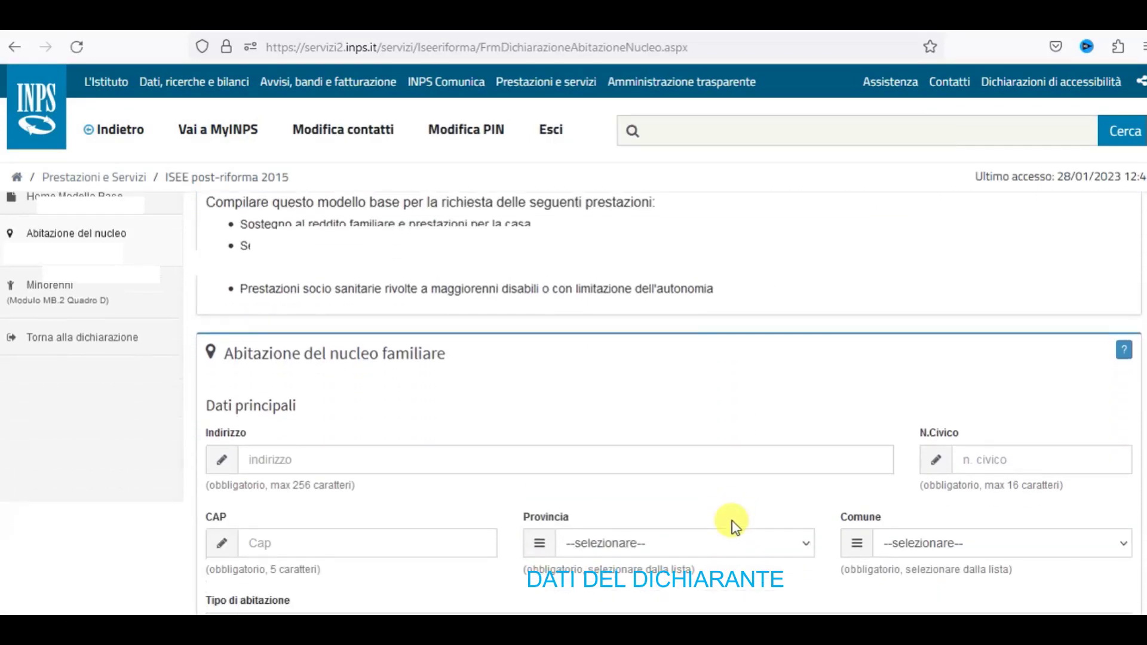
pyautogui.scroll(-2, 732, 522)
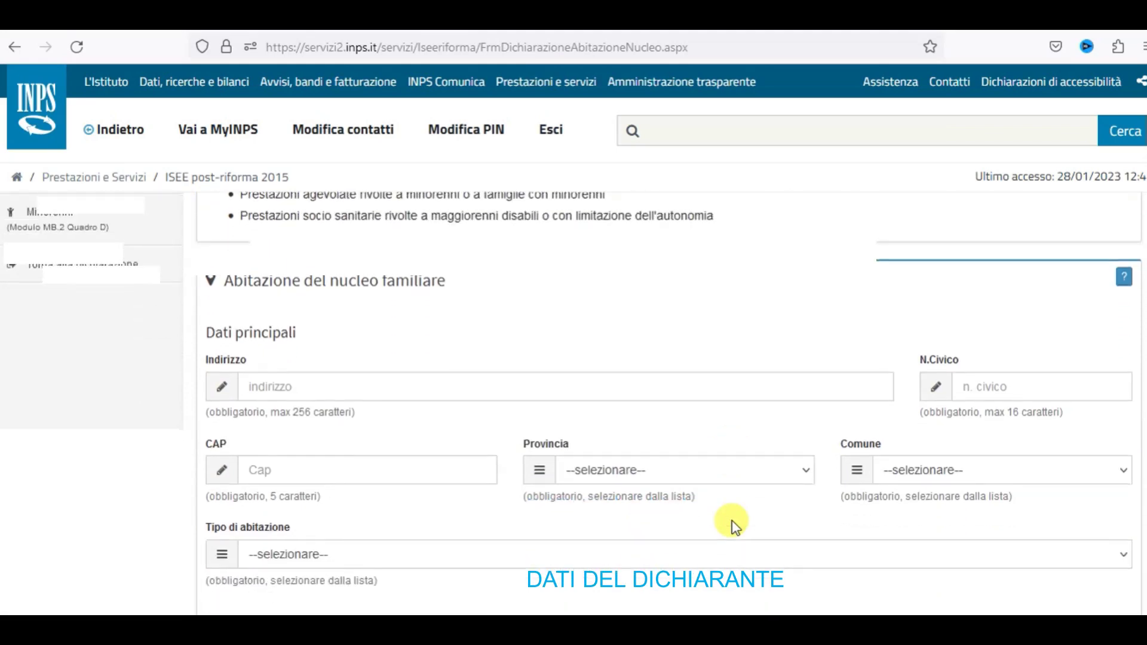
pyautogui.scroll(-2, 733, 521)
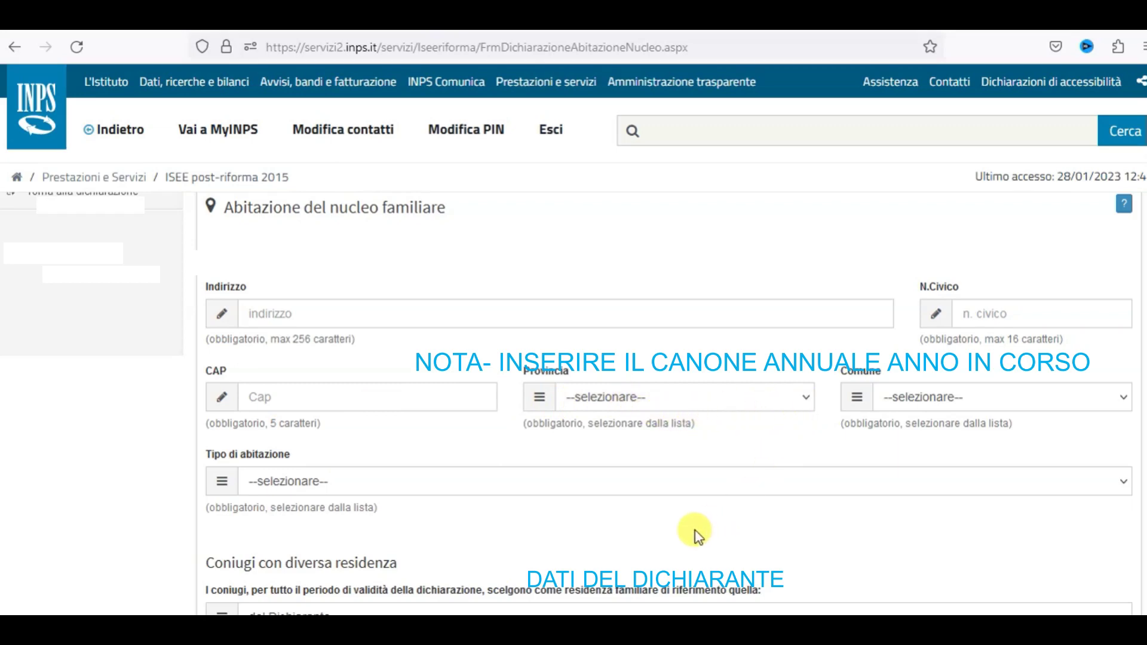
pyautogui.scroll(-2, 699, 534)
pyautogui.scroll(-2, 696, 532)
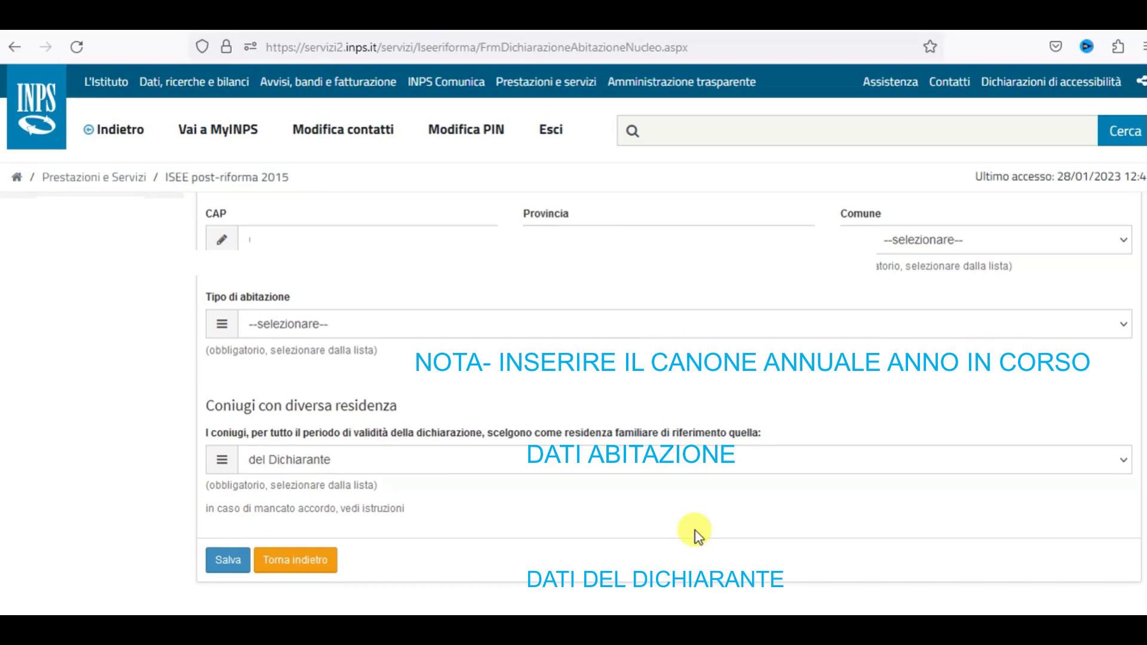
pyautogui.click(295, 568)
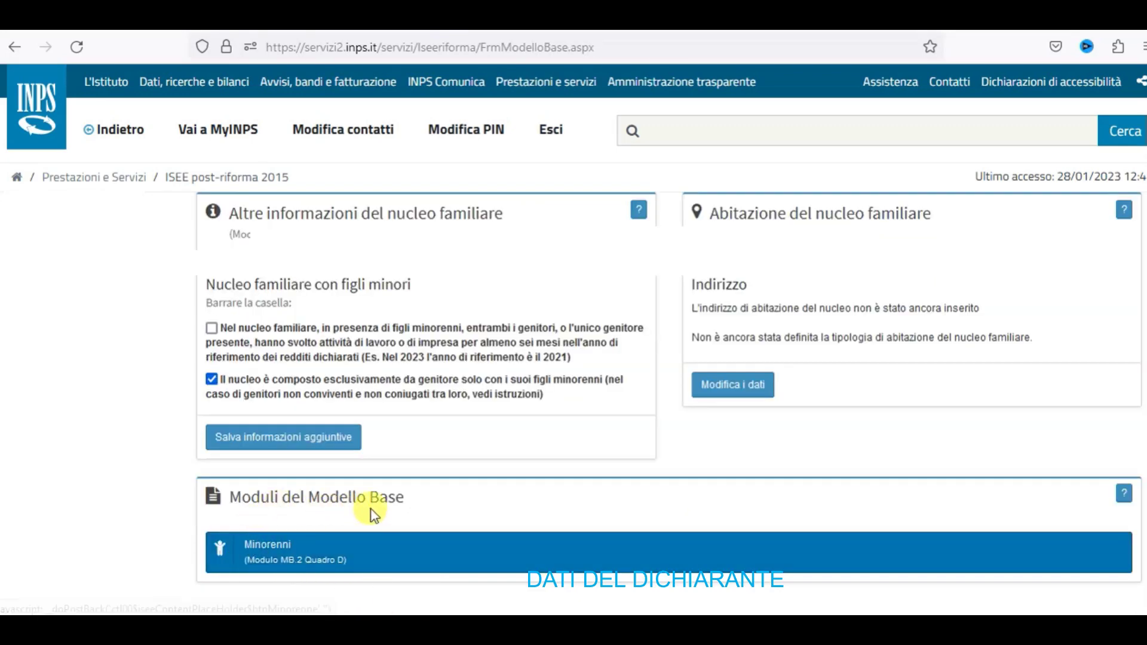
# Step: Open the Minorenni module, Quadro D, and set the second listed minor as beneficiary of the prestazioni per minorenni
pyautogui.click(371, 559)
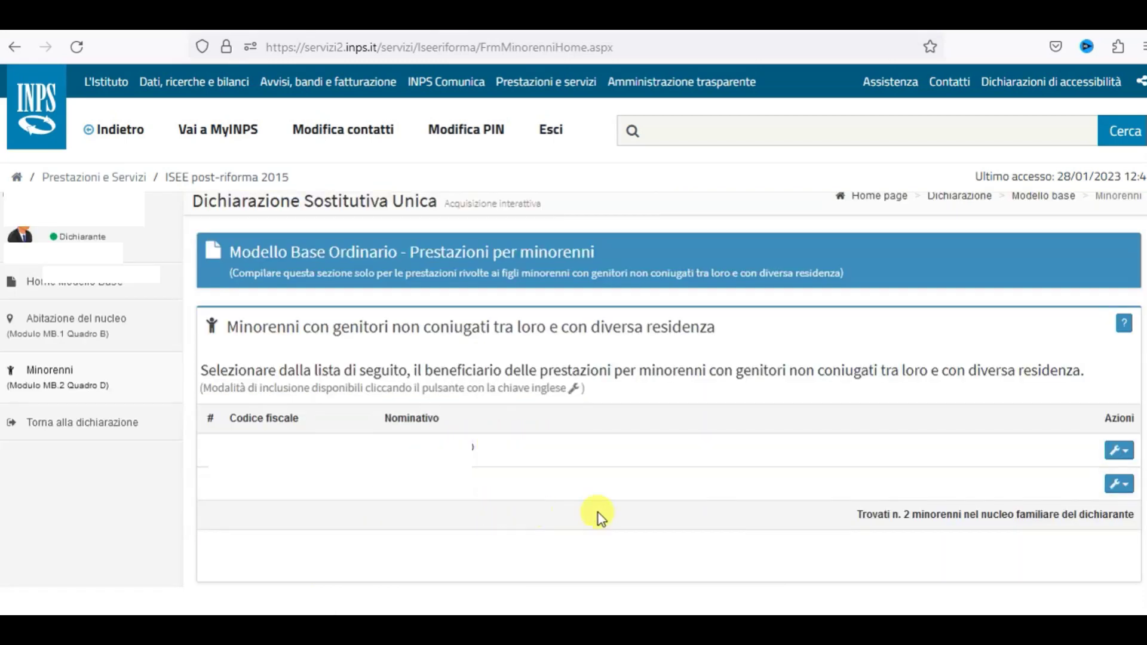
pyautogui.click(1116, 486)
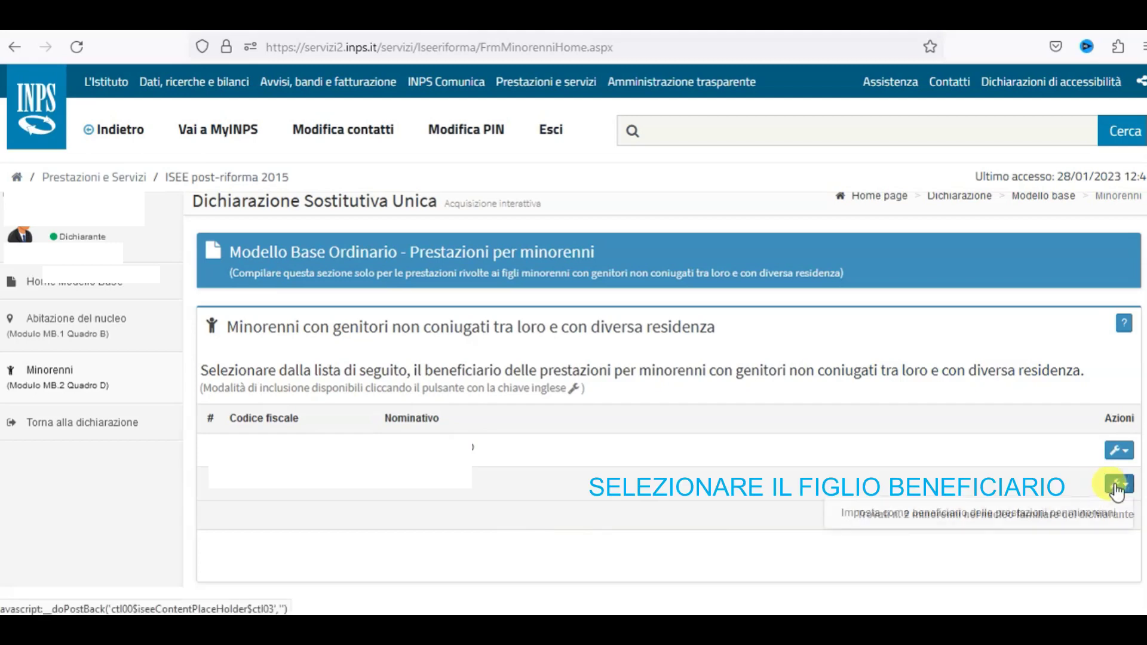
pyautogui.click(1002, 524)
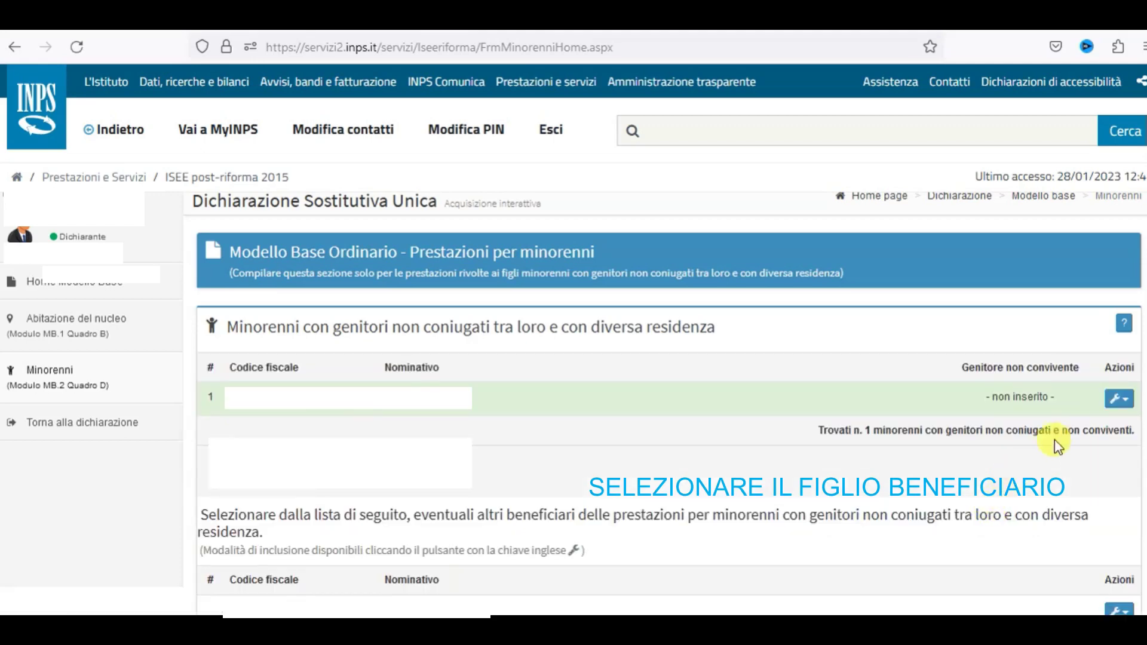
# Step: Edit the beneficiary minor, declare that the non-cohabiting parent meets one of the conditions in the first option, and apply it
pyautogui.click(1126, 411)
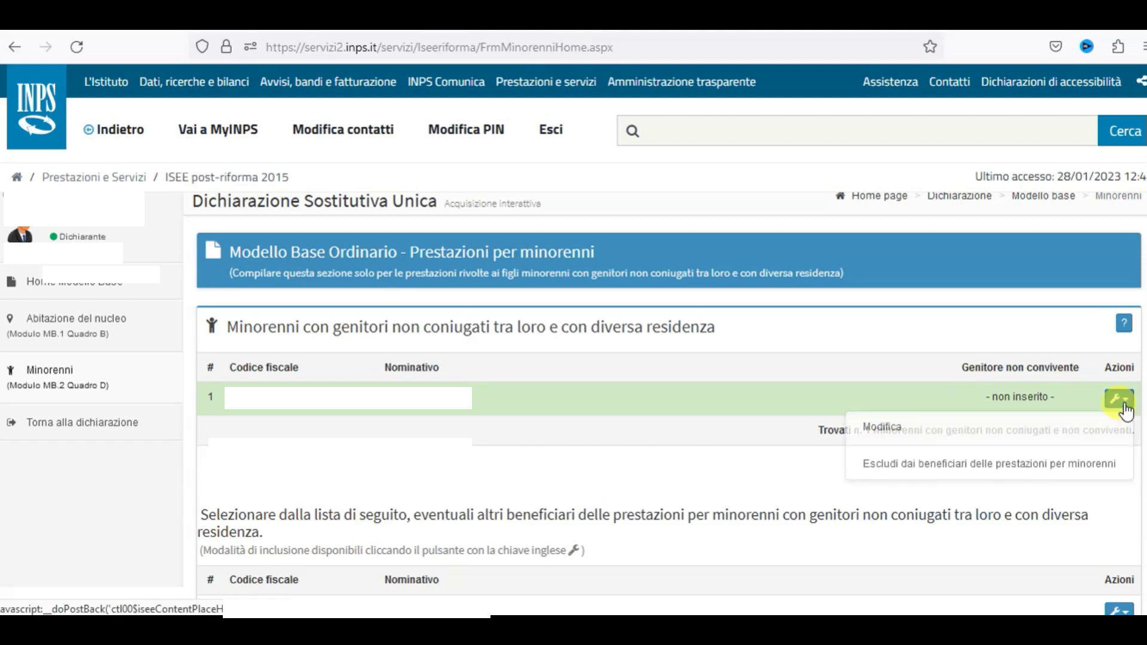
pyautogui.click(933, 433)
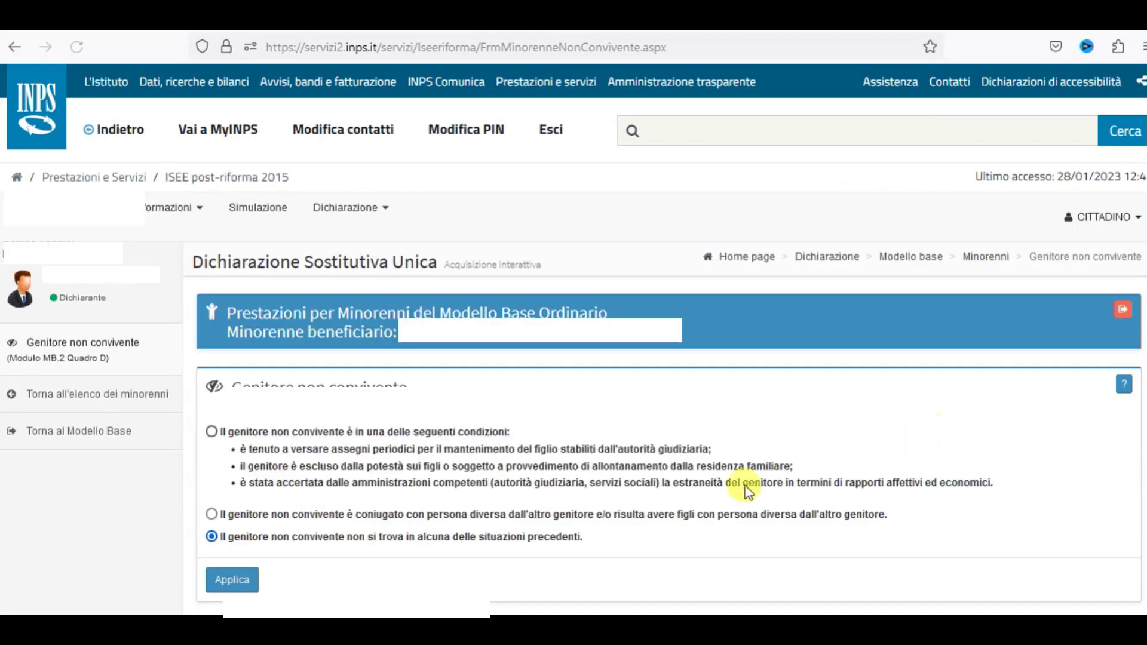
pyautogui.click(219, 435)
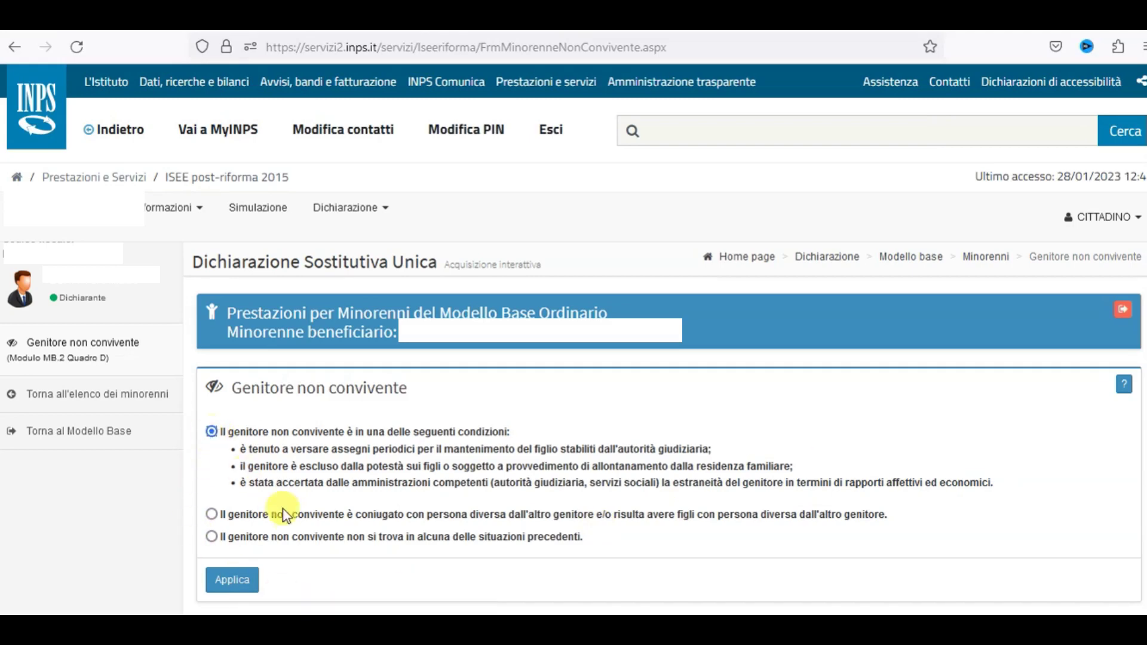
pyautogui.scroll(-1, 290, 519)
pyautogui.scroll(-1, 291, 529)
pyautogui.scroll(-1, 249, 486)
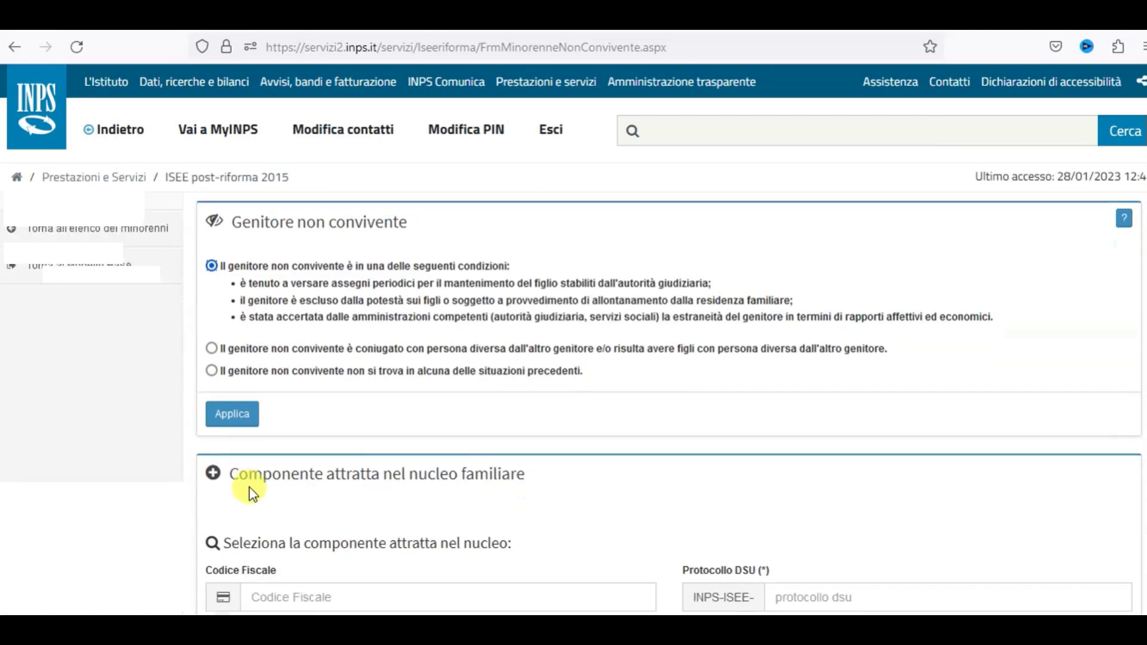
pyautogui.click(231, 354)
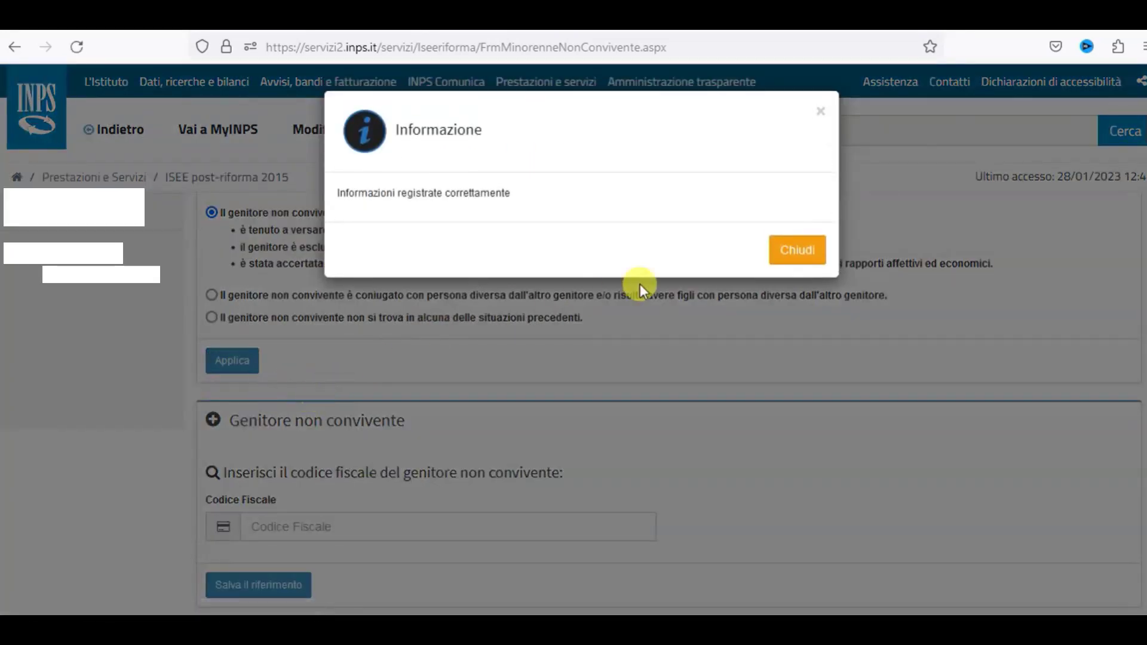
pyautogui.click(800, 251)
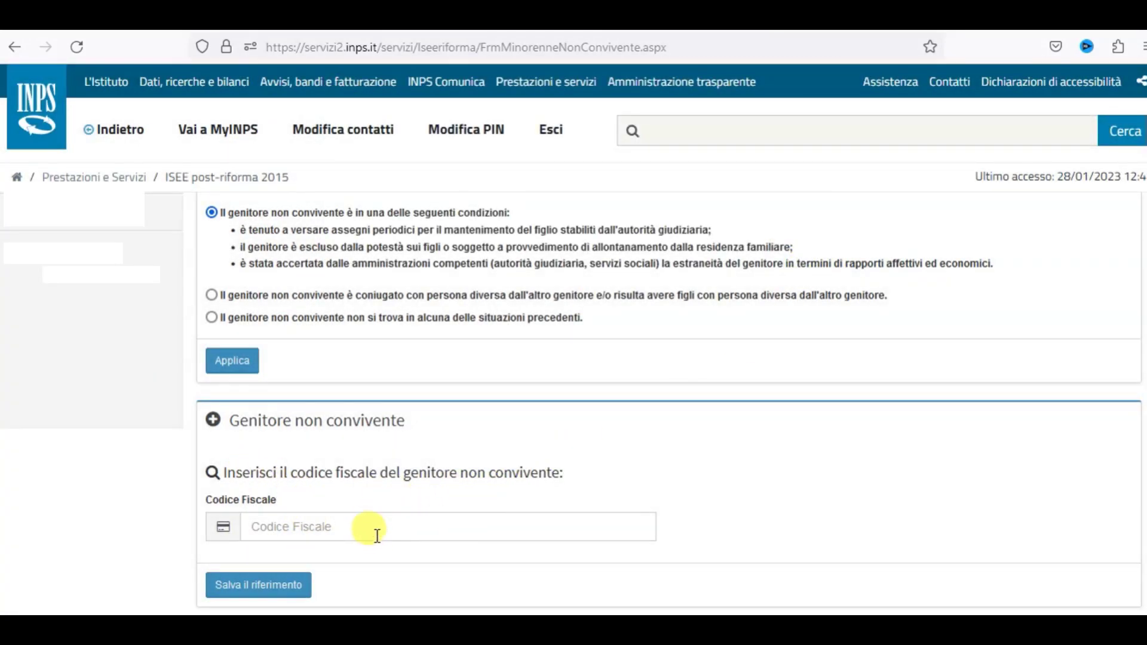
# Step: Enter the non-cohabiting parent's codice fiscale, save the reference, and return to the Modello Base
pyautogui.click(355, 528)
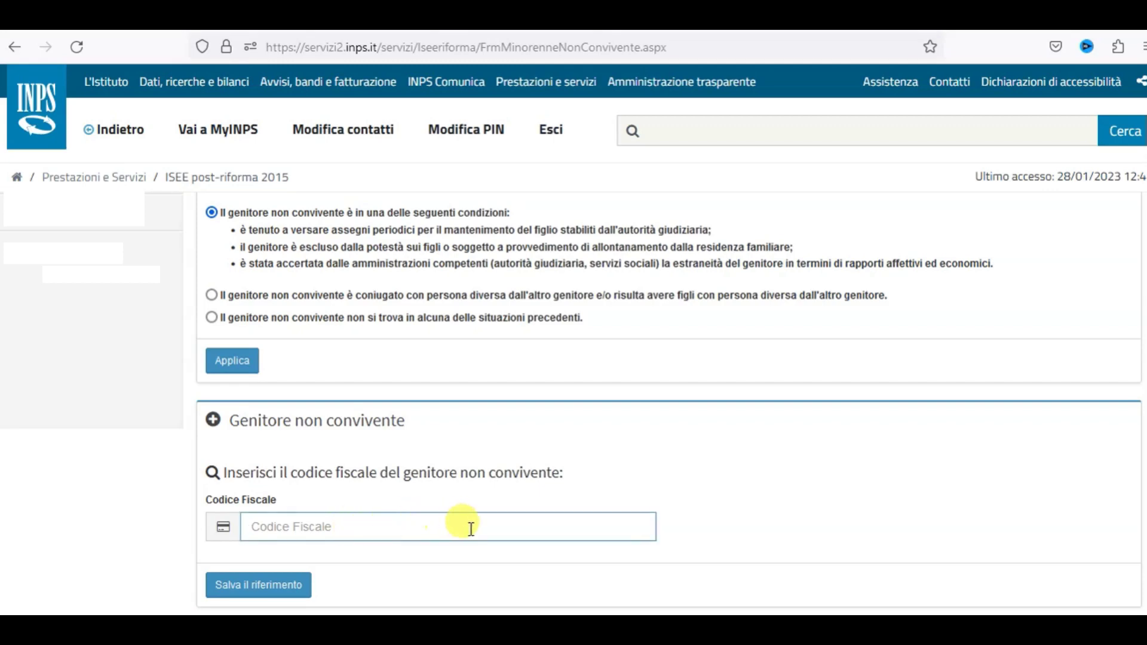
pyautogui.scroll(-1, 465, 529)
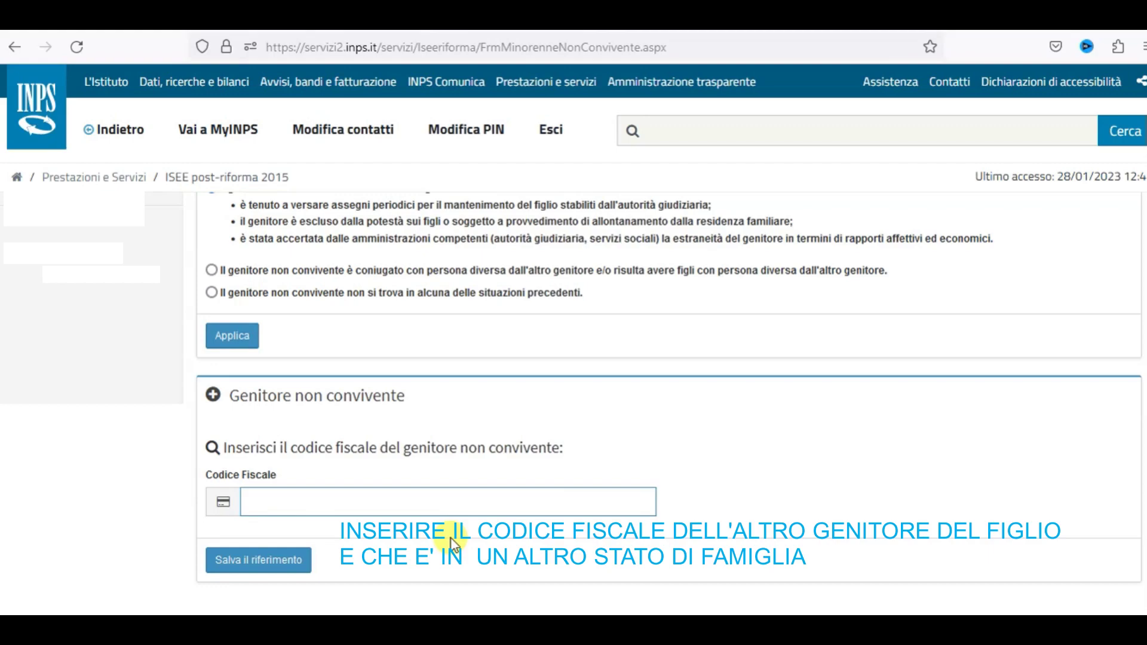
pyautogui.click(283, 565)
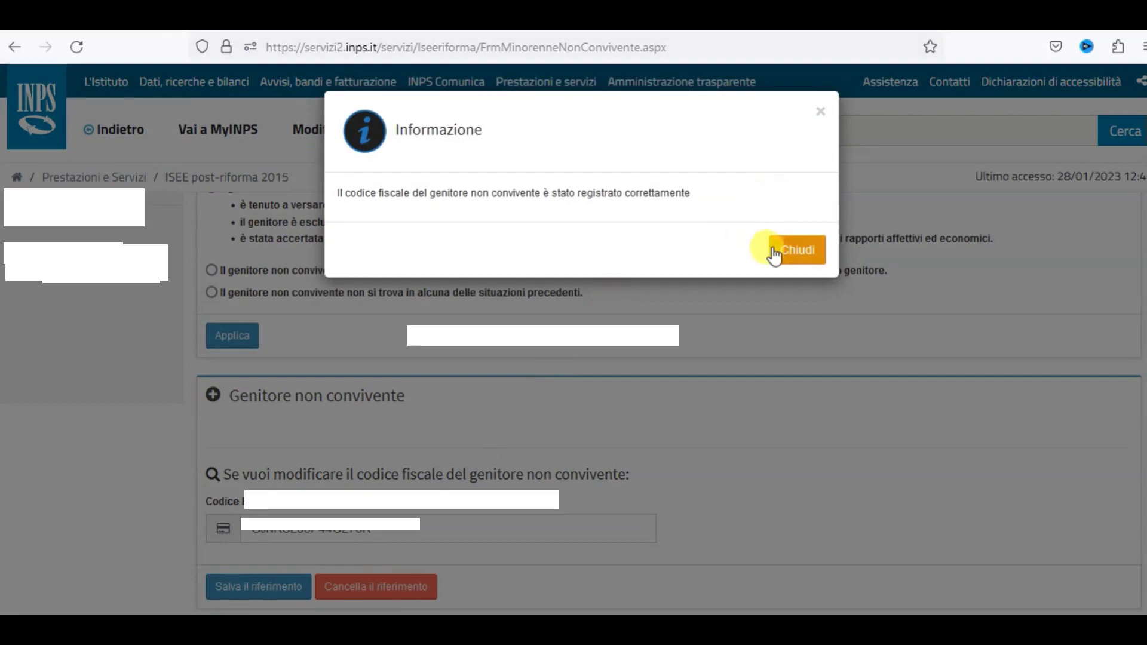
pyautogui.click(775, 253)
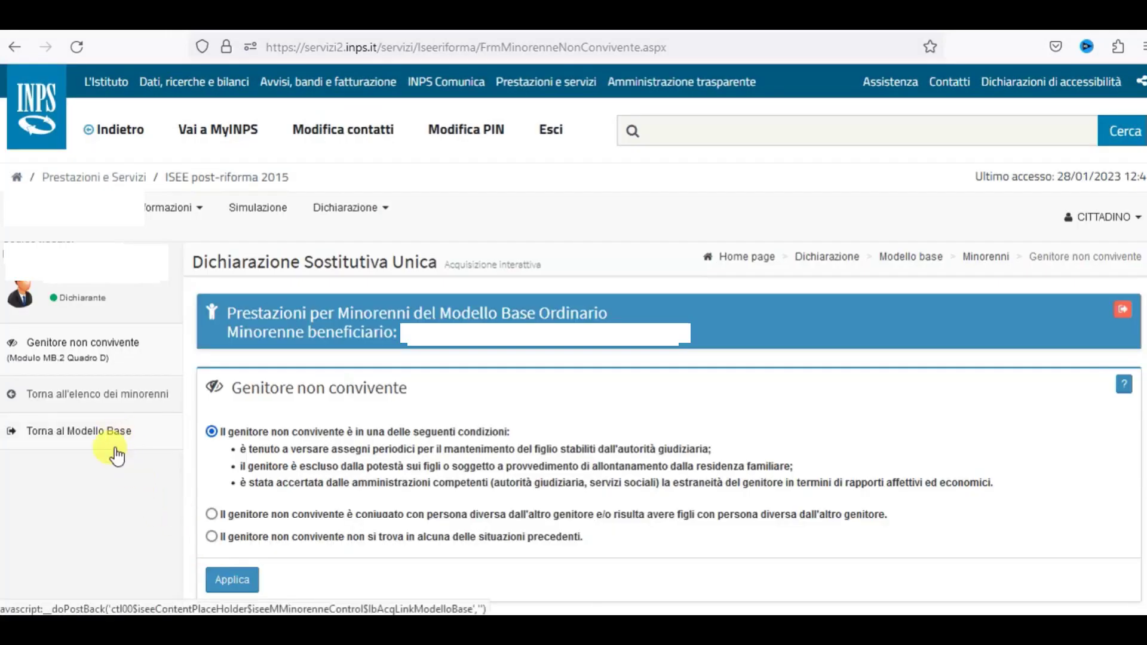
pyautogui.click(115, 431)
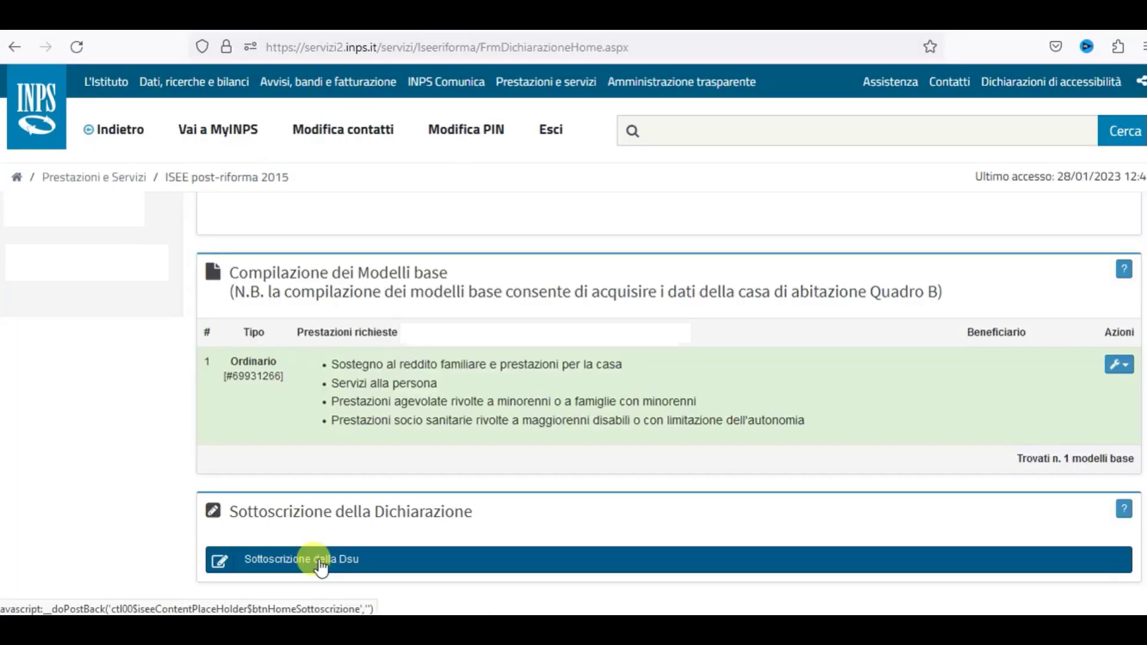